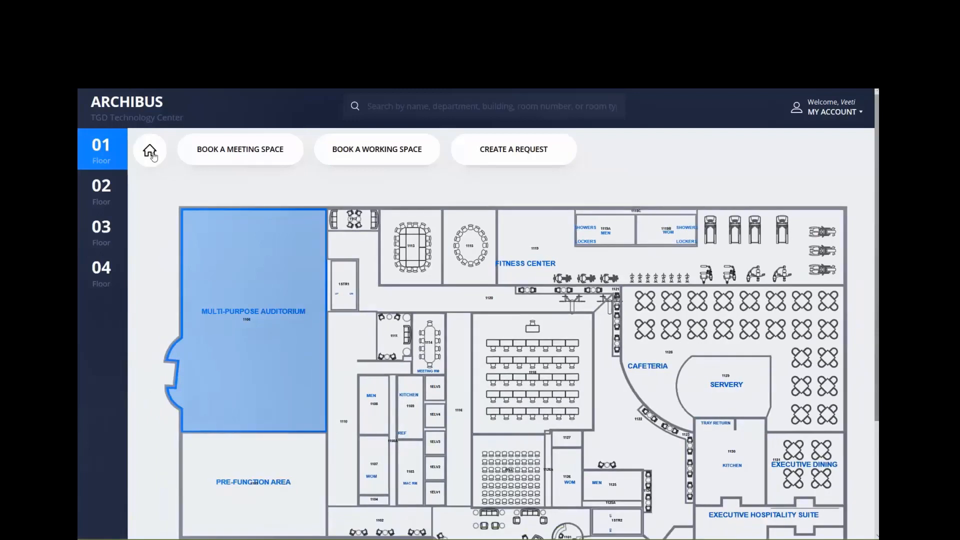
# - Start a move request from the home page profile, with Fourth Floor and room 4414 as the destination
pyautogui.click(151, 153)
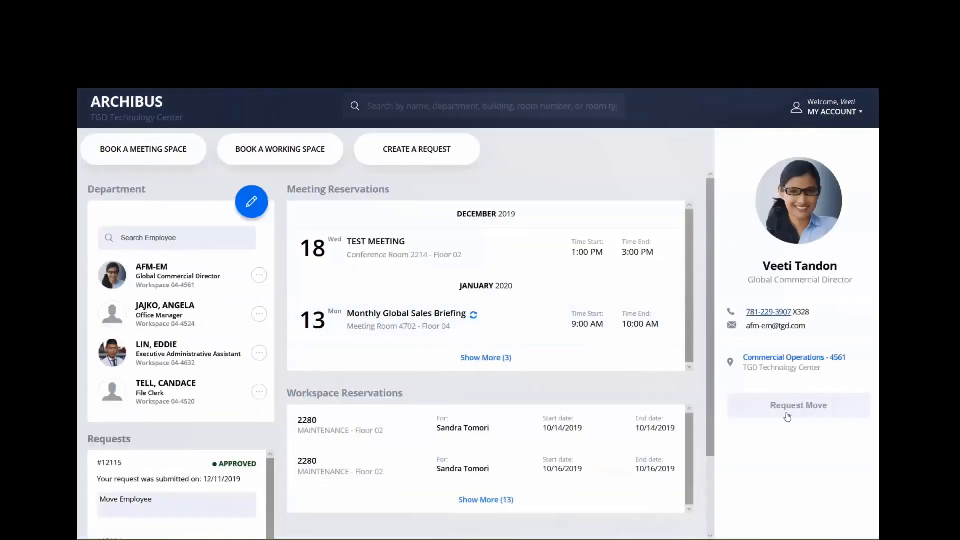
pyautogui.click(787, 417)
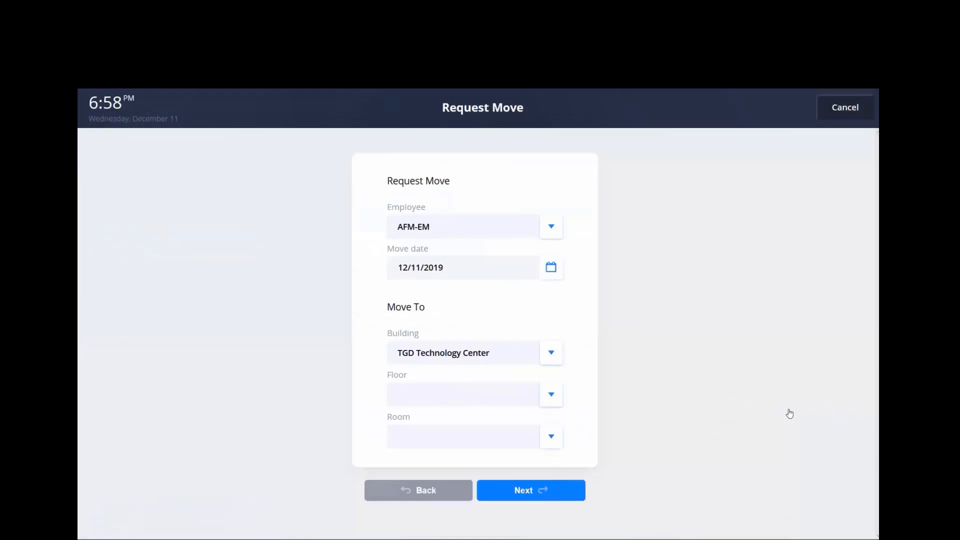
pyautogui.click(552, 395)
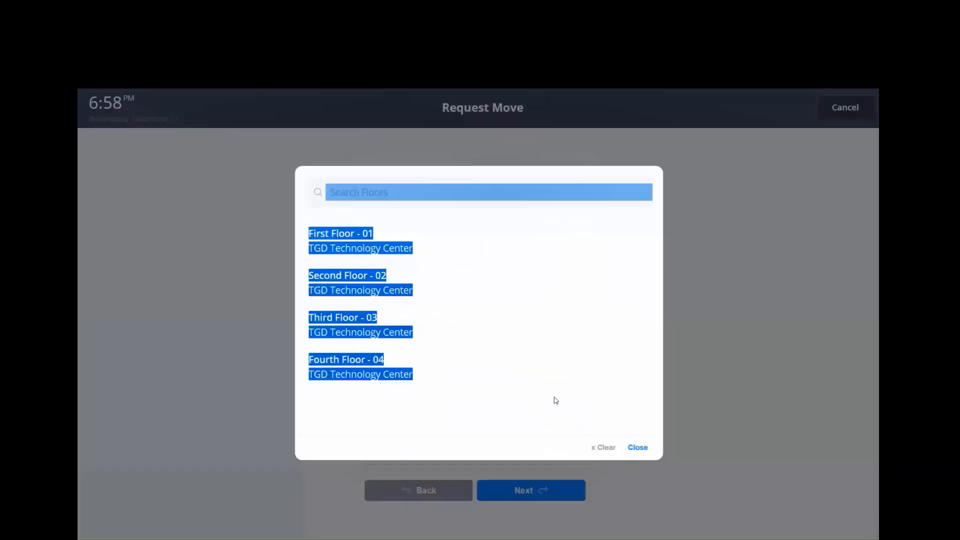
pyautogui.click(344, 361)
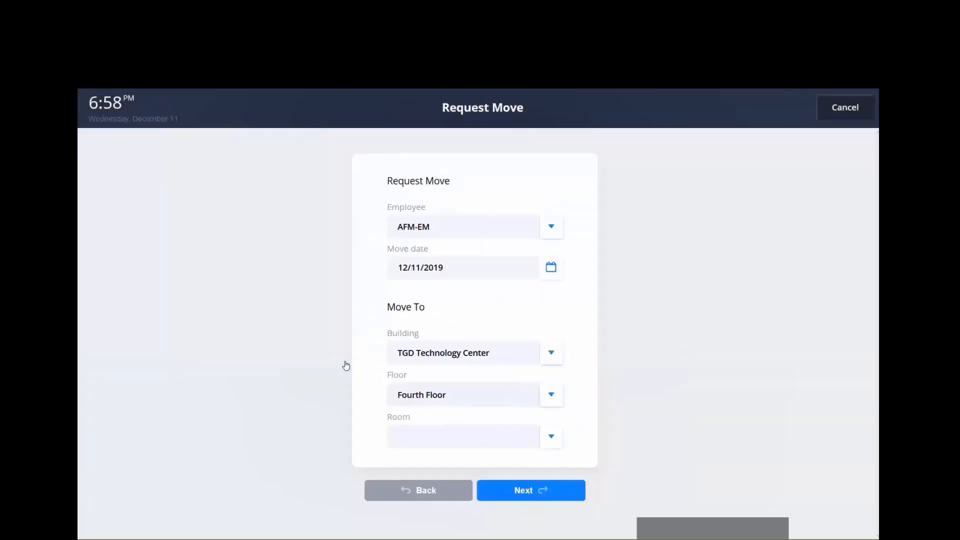
pyautogui.click(428, 438)
pyautogui.scroll(-10, 484, 398)
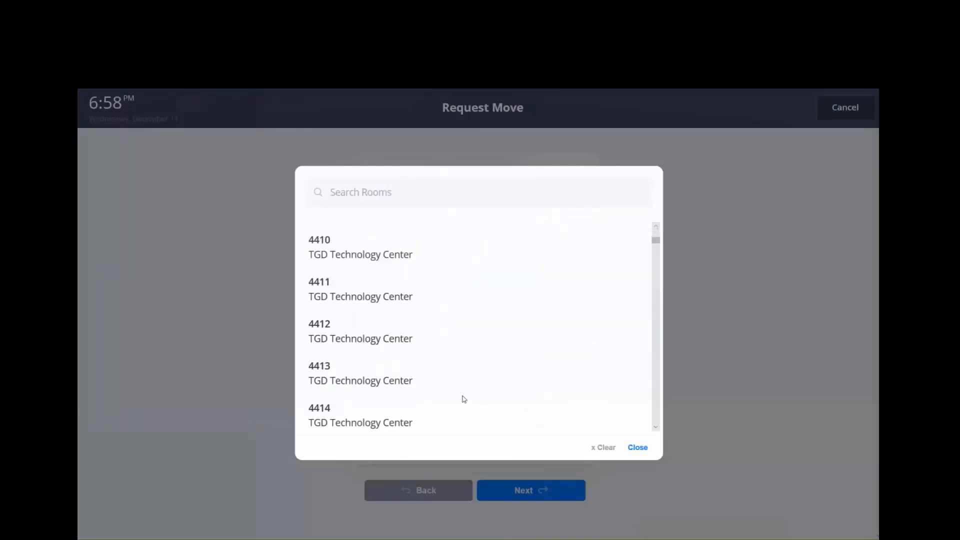
pyautogui.click(335, 410)
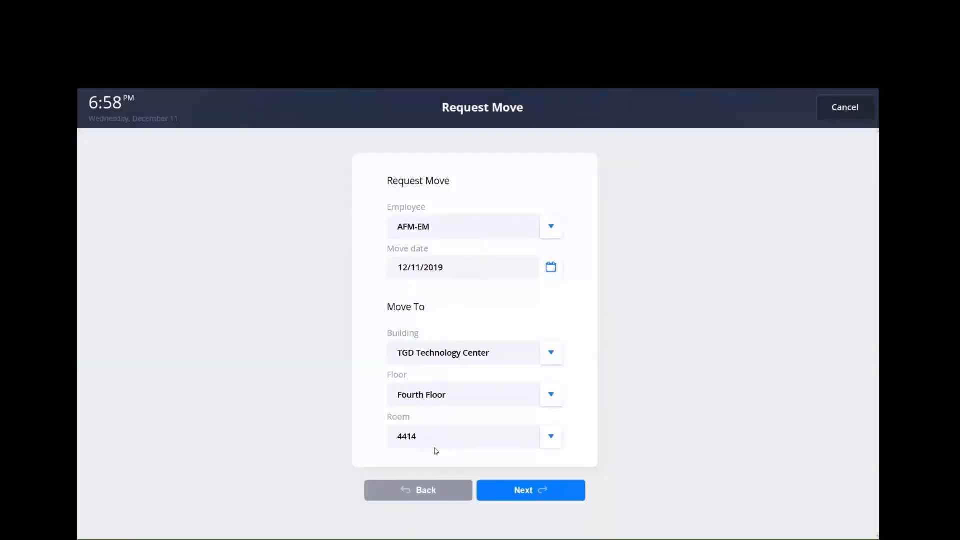
# - Enter "Move Employee" as the special instructions, include equipment in the move and send the request
pyautogui.click(506, 488)
pyautogui.click(422, 252)
pyautogui.write('Move ')
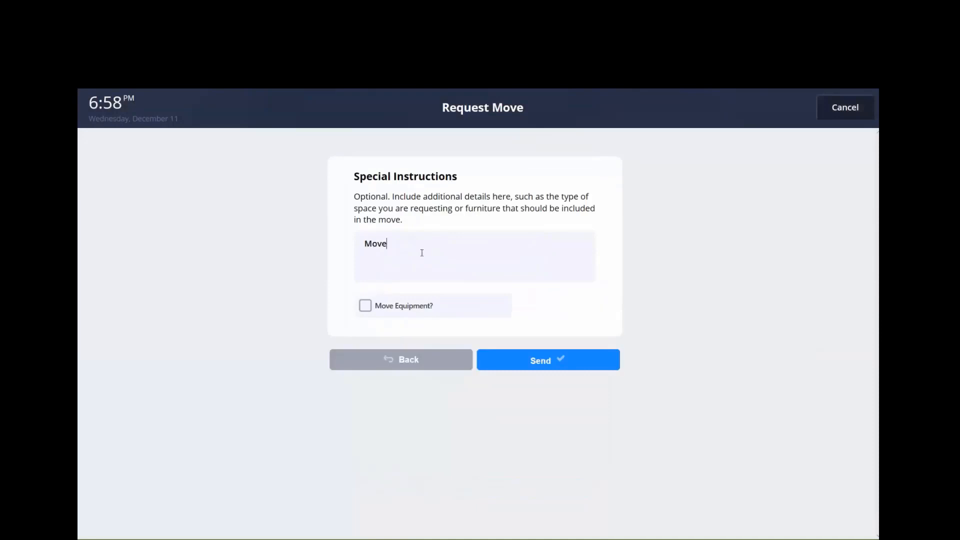
pyautogui.write('Employee')
pyautogui.click(365, 305)
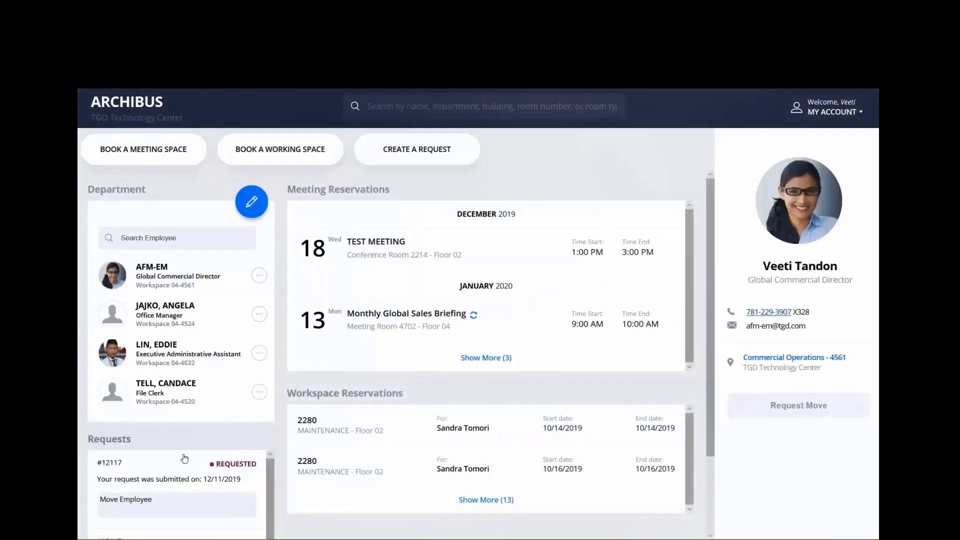
# - Review the details of the newly submitted move request and return to the home page
pyautogui.click(223, 469)
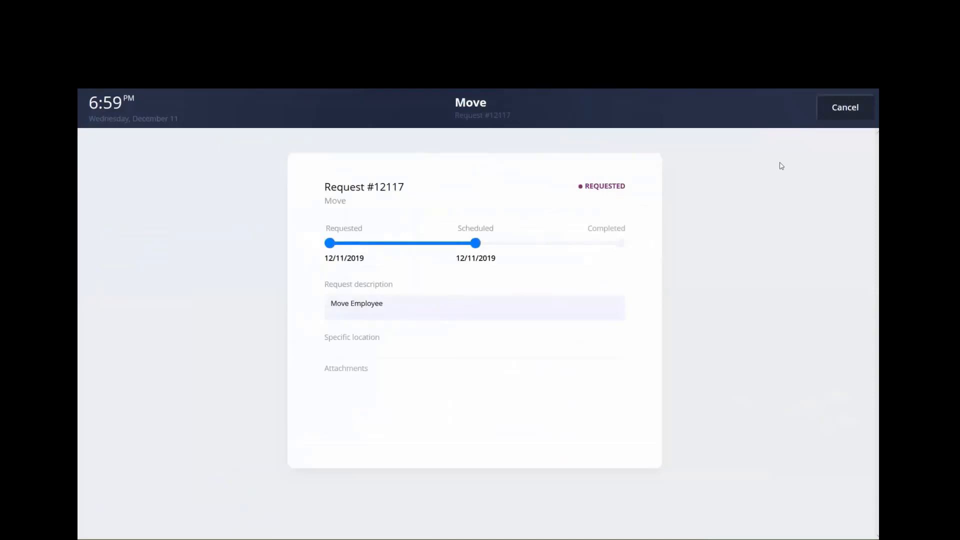
pyautogui.click(845, 114)
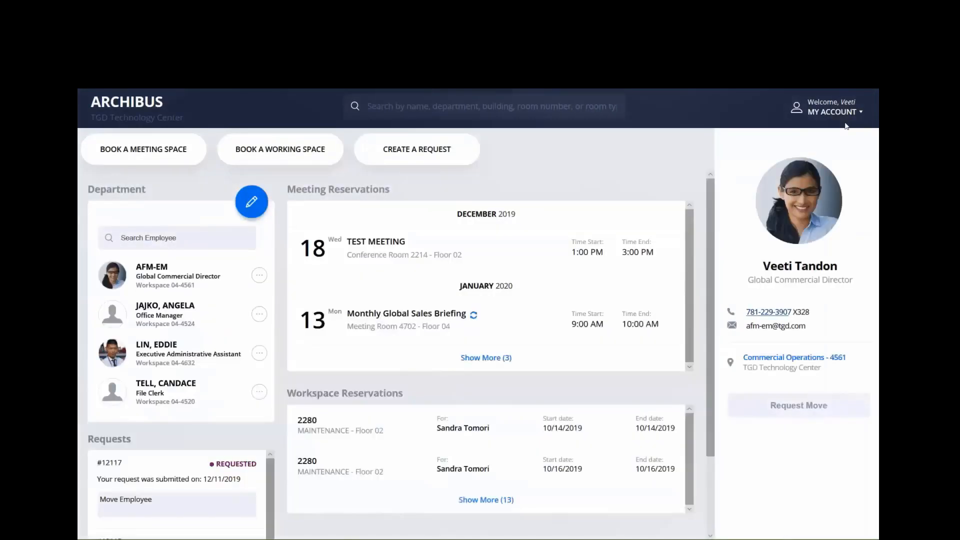
# - Switch to the Archibus Cloud Move Console, load the move list and expand the Requested moves
pyautogui.hotkey('alt', 'Tab')
pyautogui.press('Tab')
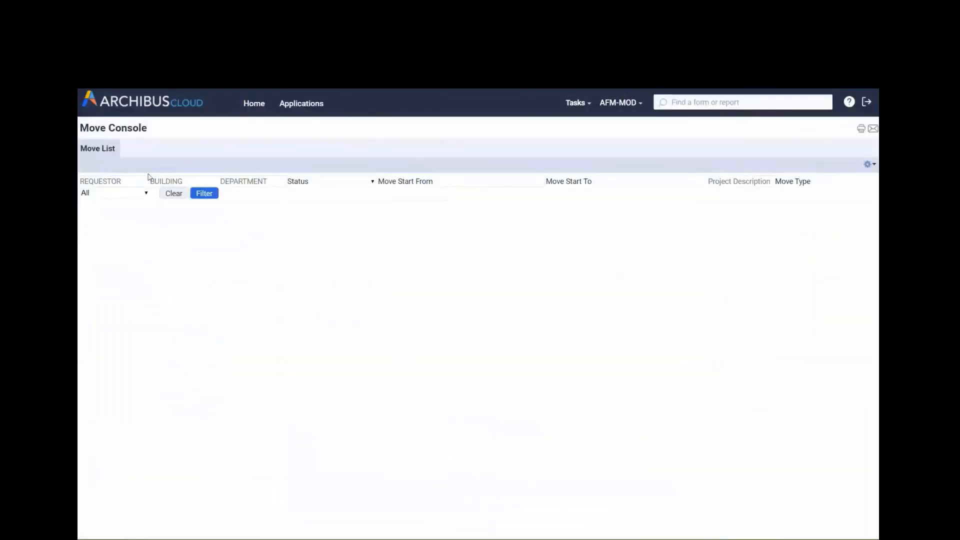
pyautogui.click(204, 194)
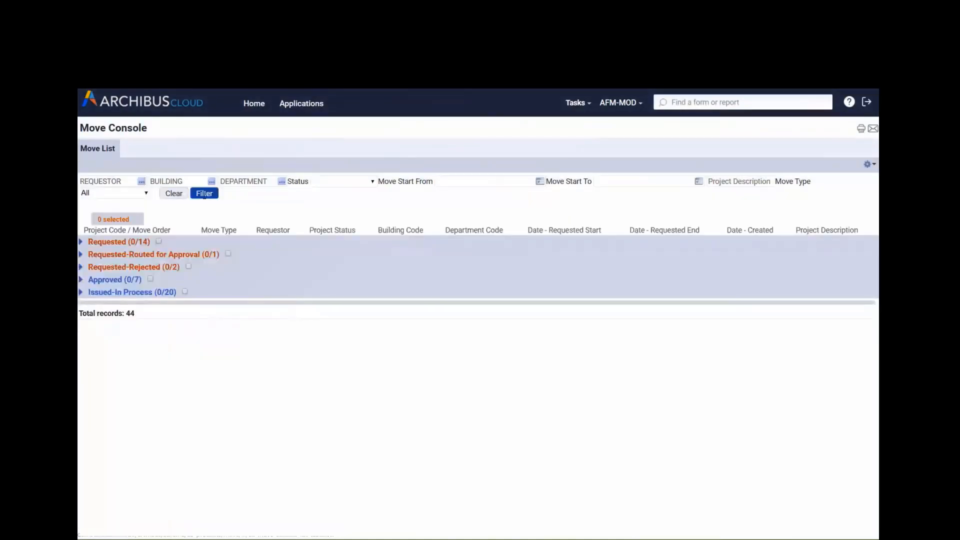
pyautogui.click(81, 243)
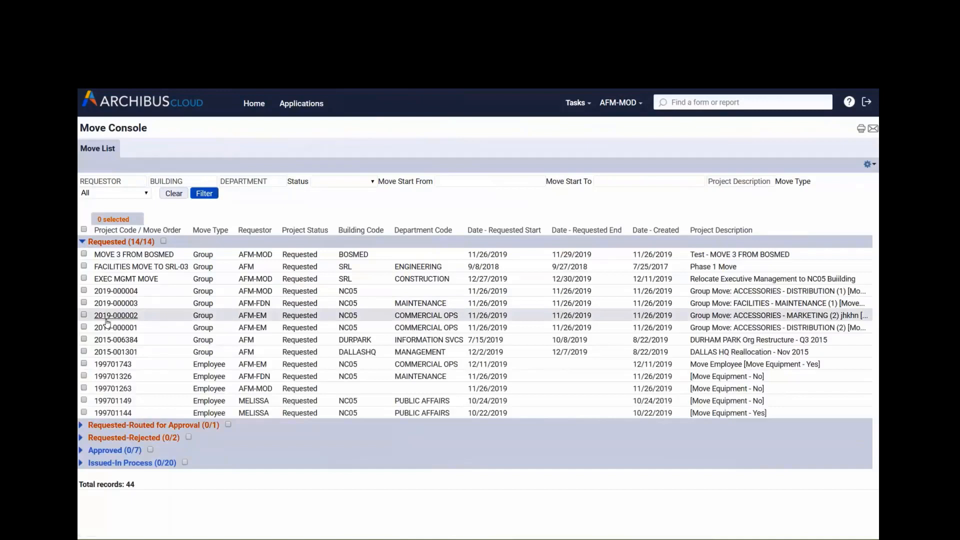
# - Auto-approve the Commercial Ops employee move described as "Move Employee" and return to the move list
pyautogui.click(108, 364)
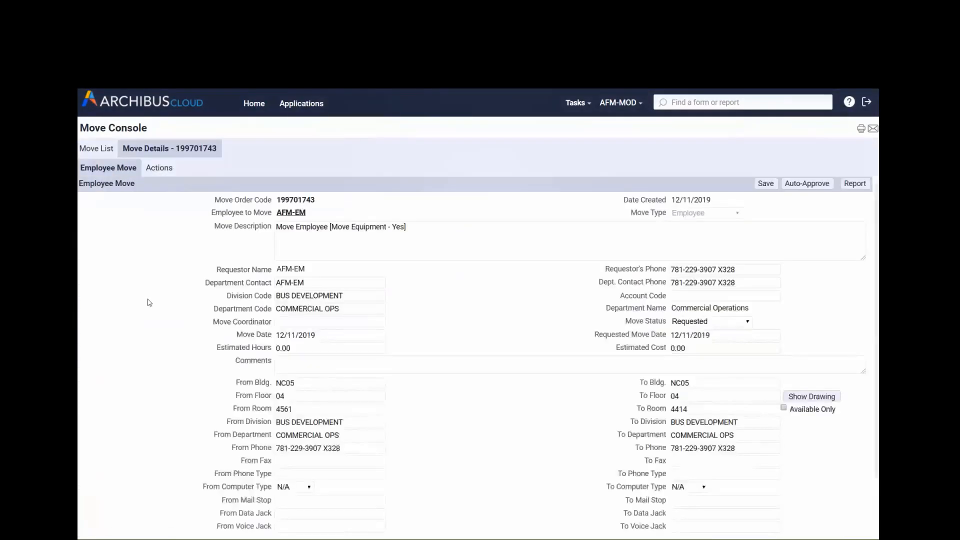
pyautogui.click(811, 186)
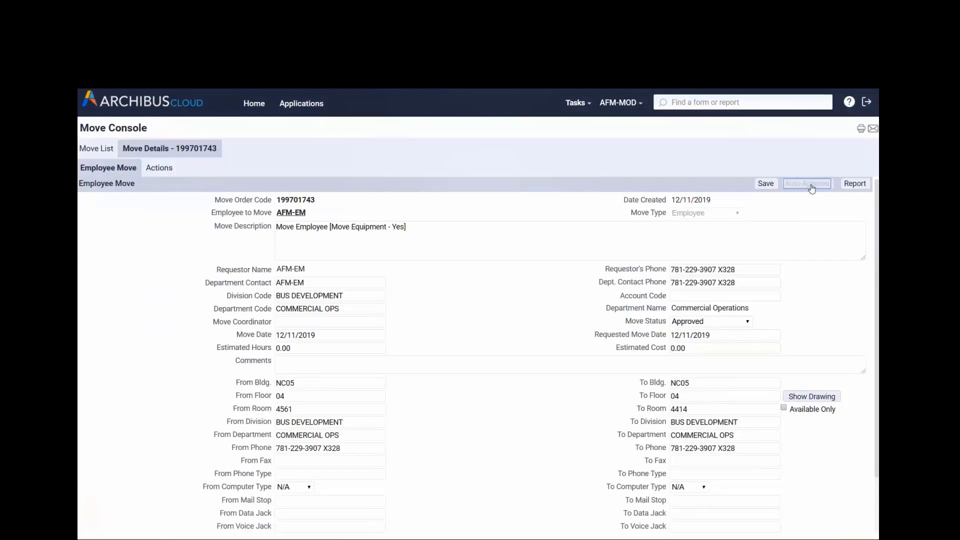
pyautogui.click(91, 150)
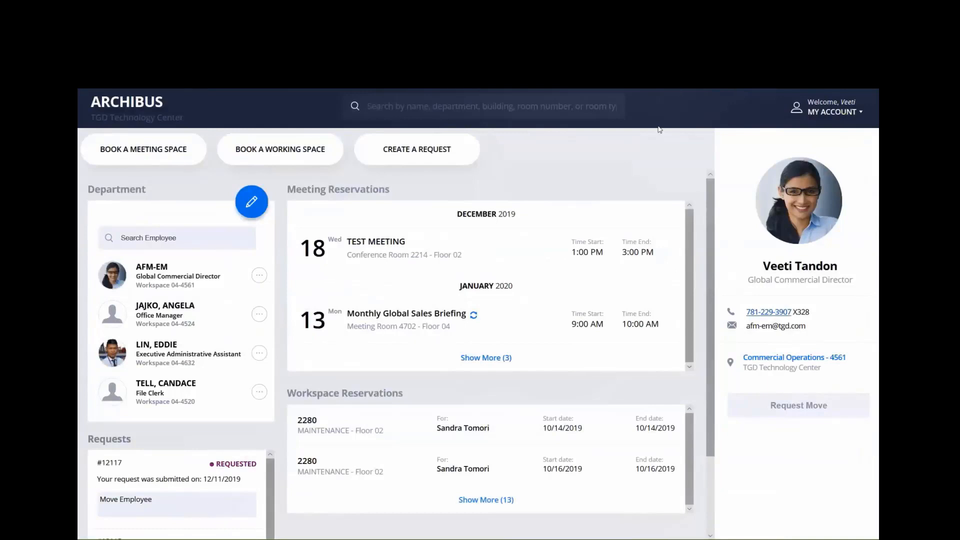
# - Reload the ARCHIBUS Workplace home page and check the move request's updated status in its details
pyautogui.press('F11')
pyautogui.click(524, 116)
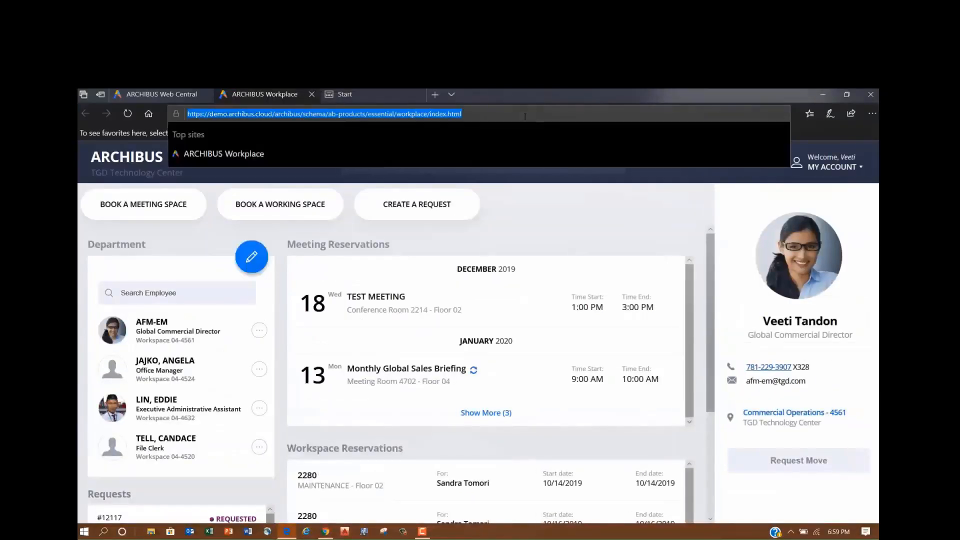
pyautogui.press('Return')
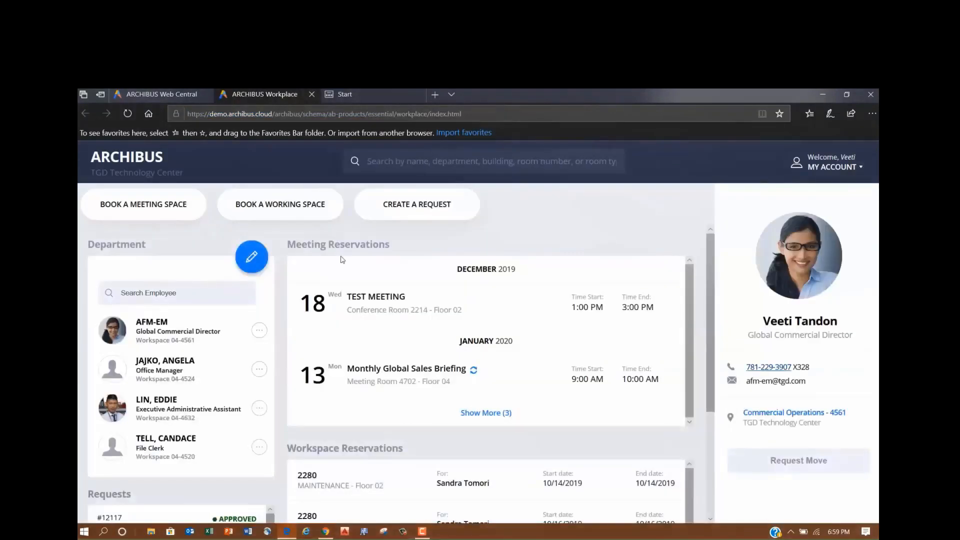
pyautogui.click(872, 113)
pyautogui.click(869, 176)
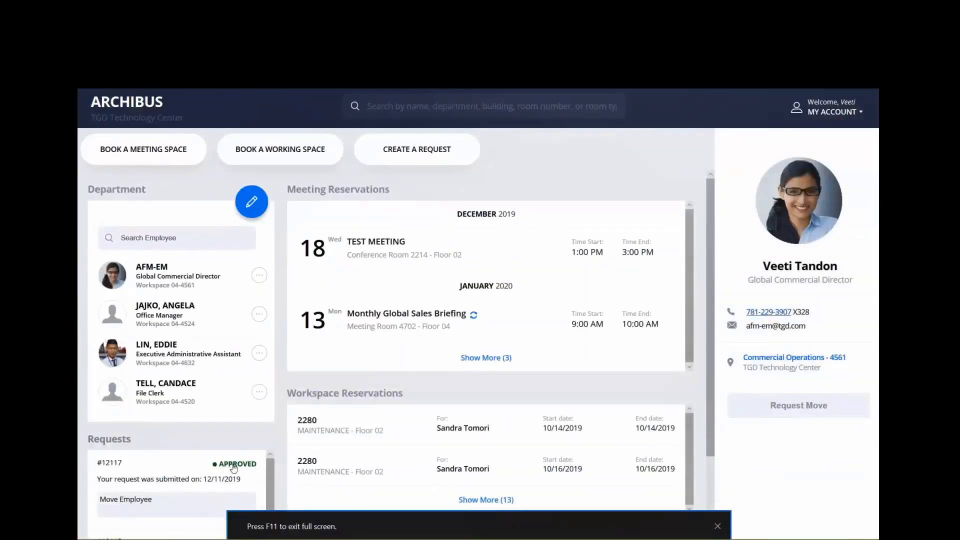
pyautogui.click(233, 467)
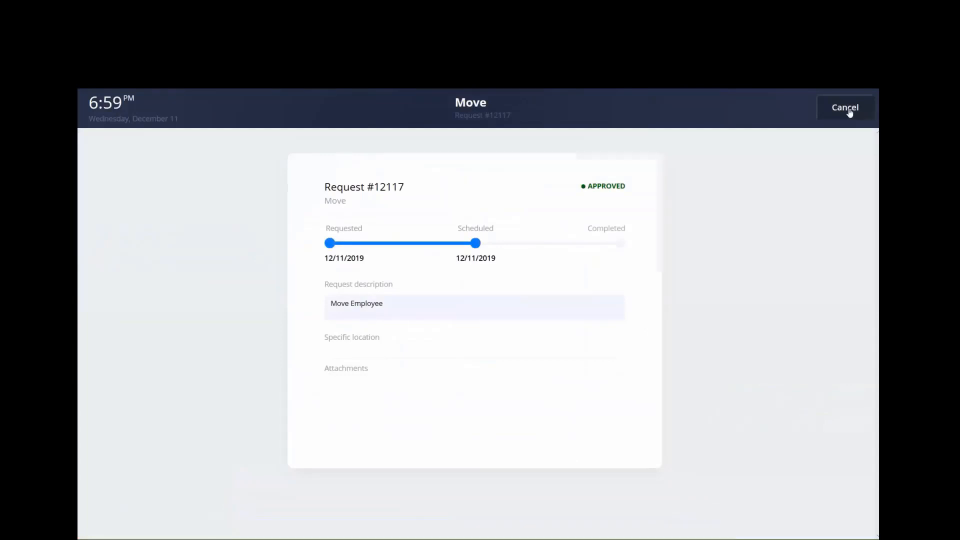
pyautogui.click(850, 113)
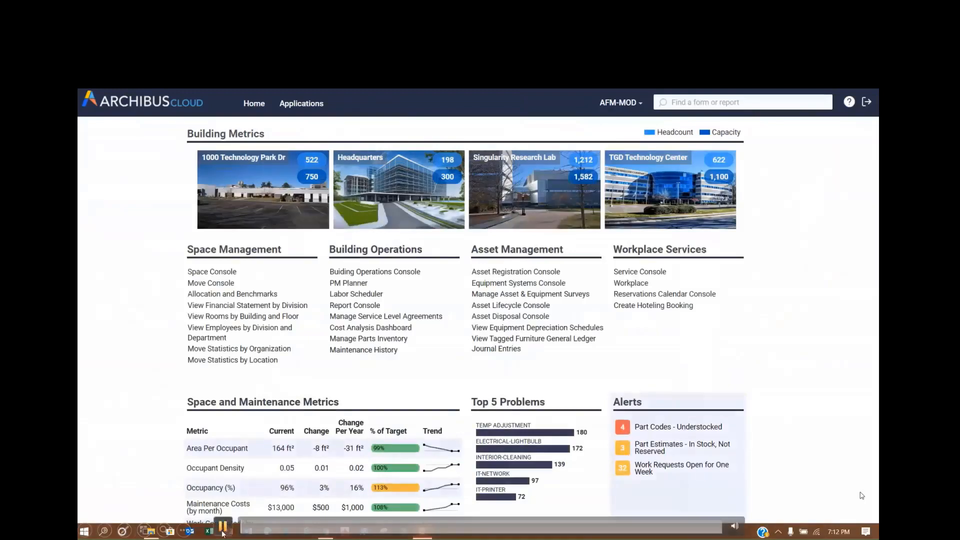
# - Switch the Archibus Cloud home page to Space Management and open the Space Console
pyautogui.click(643, 109)
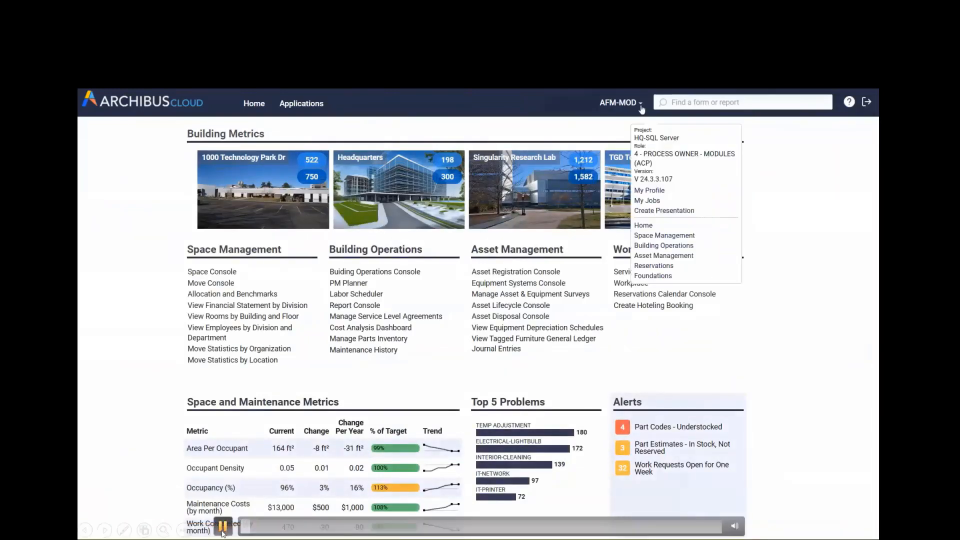
pyautogui.click(643, 236)
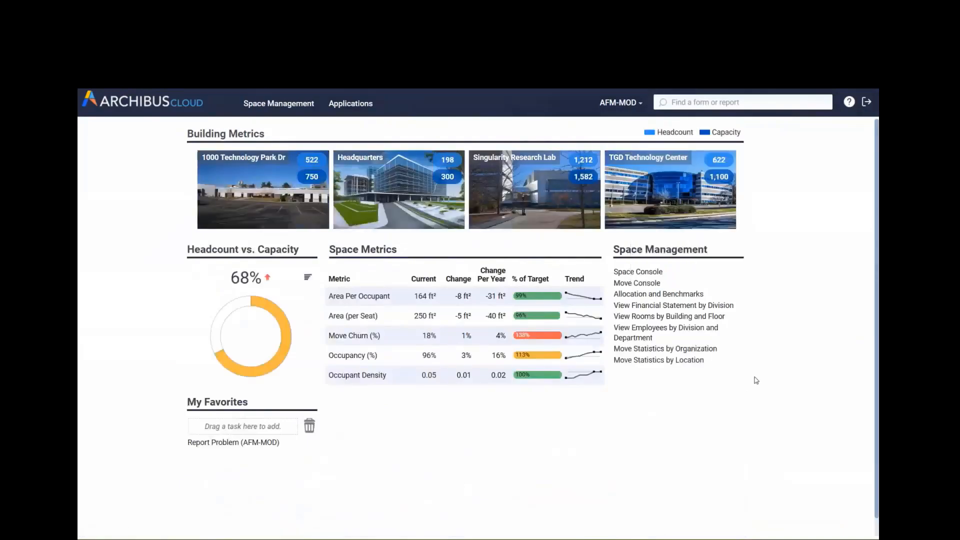
pyautogui.click(635, 273)
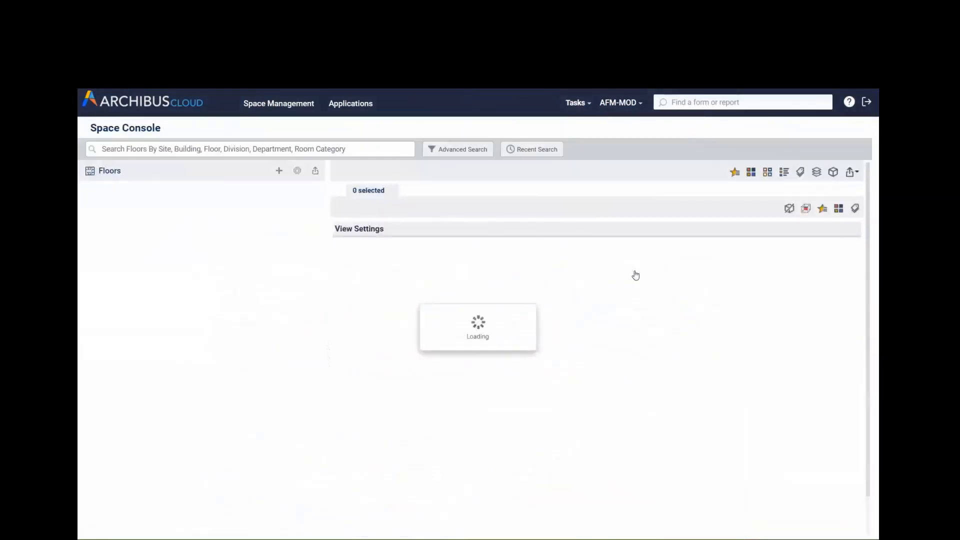
# - Filter the floors to building NC05 with an advanced search
pyautogui.click(466, 151)
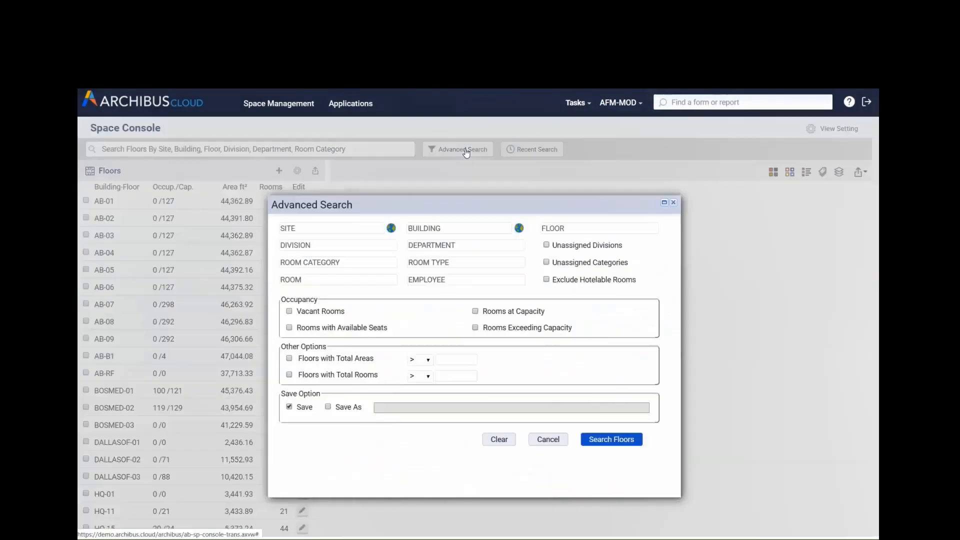
pyautogui.click(431, 229)
pyautogui.write('NC')
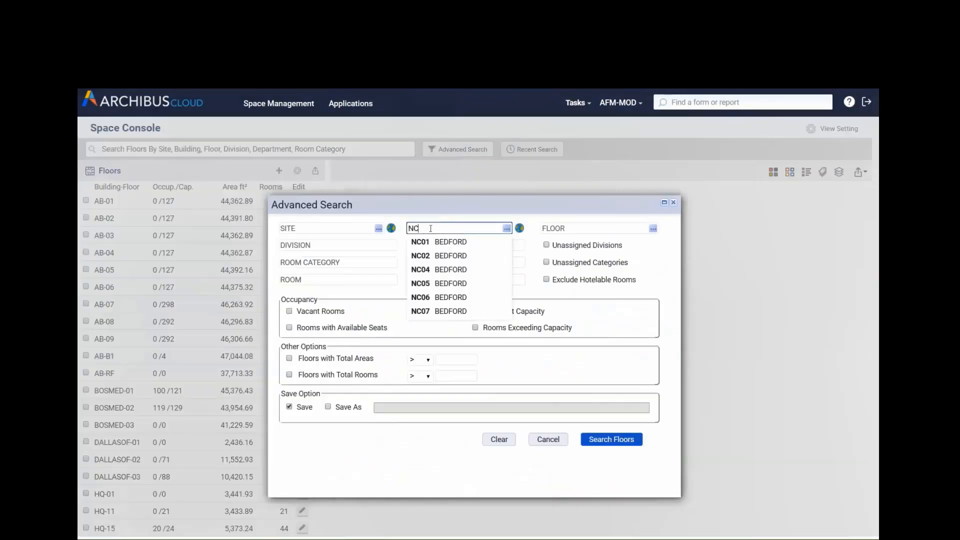
pyautogui.write('-05')
pyautogui.click(422, 244)
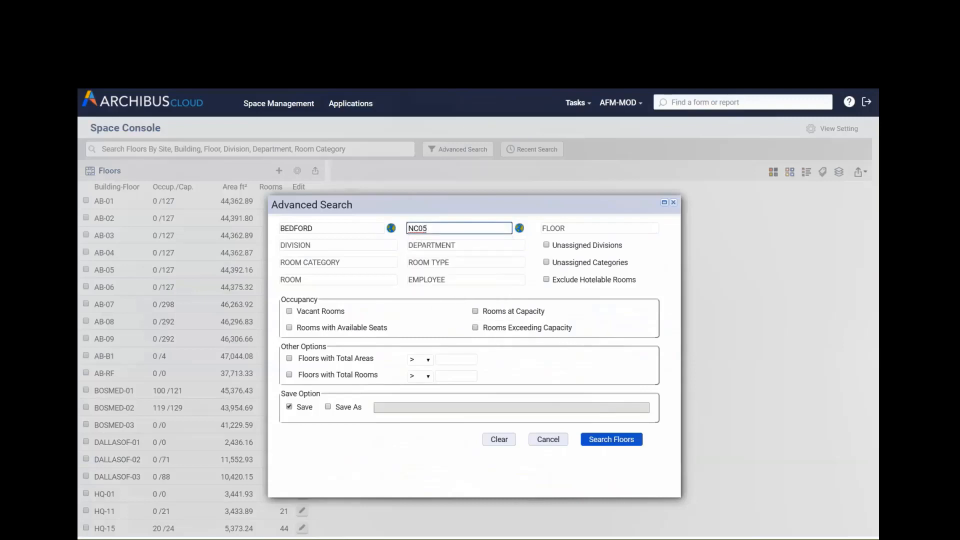
pyautogui.click(601, 447)
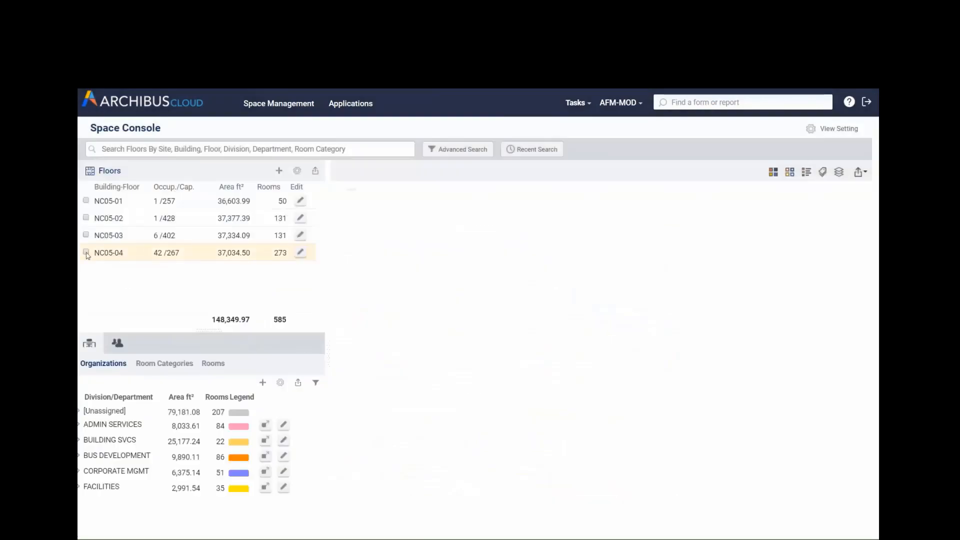
# - Display the NC05-04 floor plan with rooms highlighted by departments and view the department color legend
pyautogui.click(86, 252)
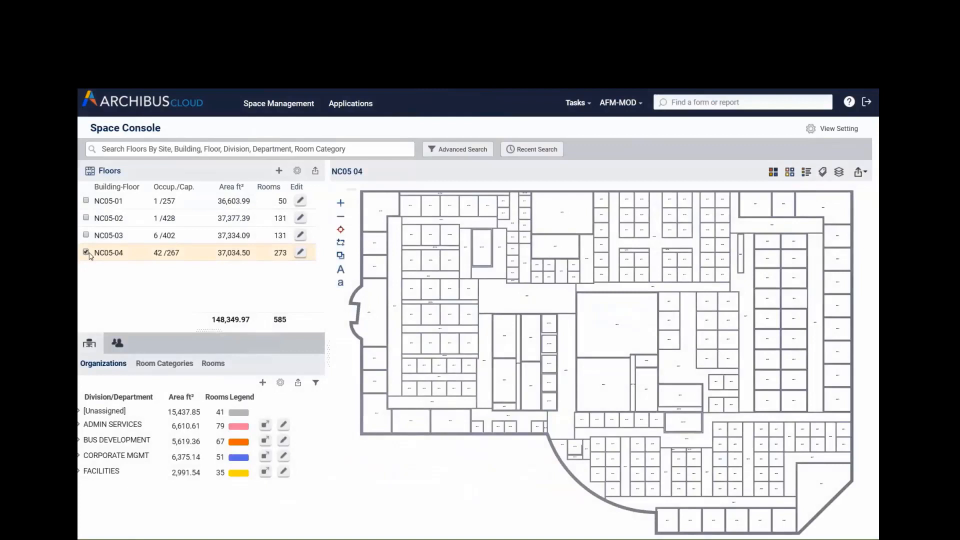
pyautogui.click(773, 172)
pyautogui.click(762, 227)
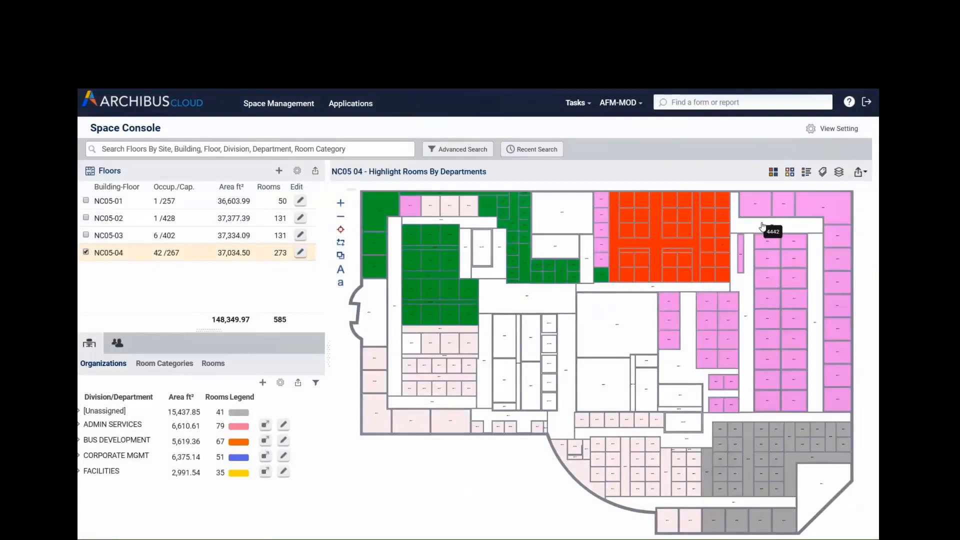
pyautogui.click(822, 172)
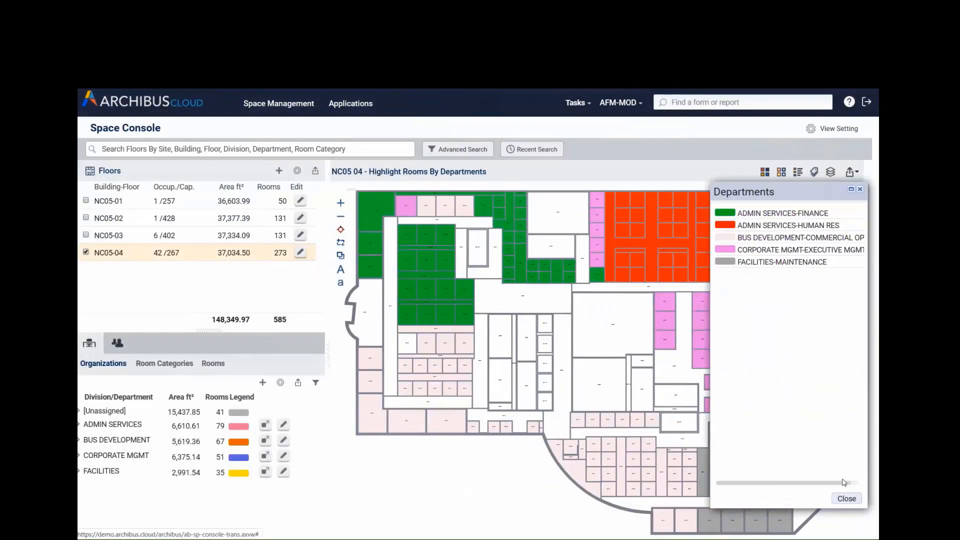
pyautogui.click(846, 498)
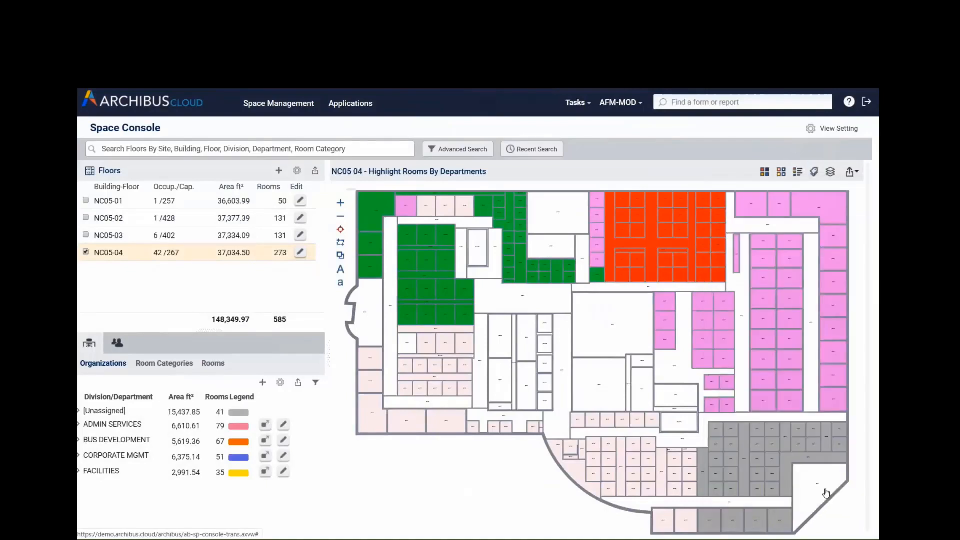
# - Isolate the Executive Mgmt rooms on the floor plan, followed by the Commercial Ops rooms under Bus Development
pyautogui.click(79, 455)
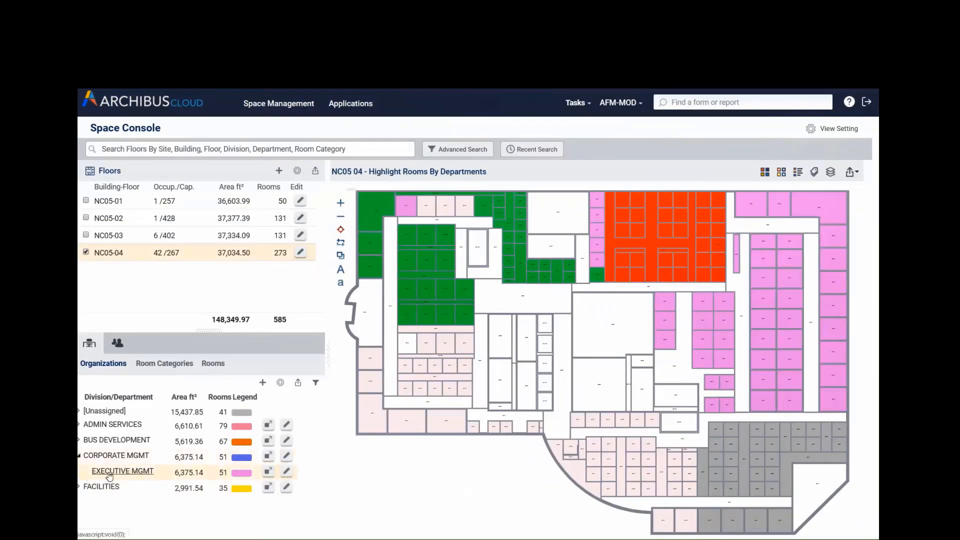
pyautogui.click(110, 473)
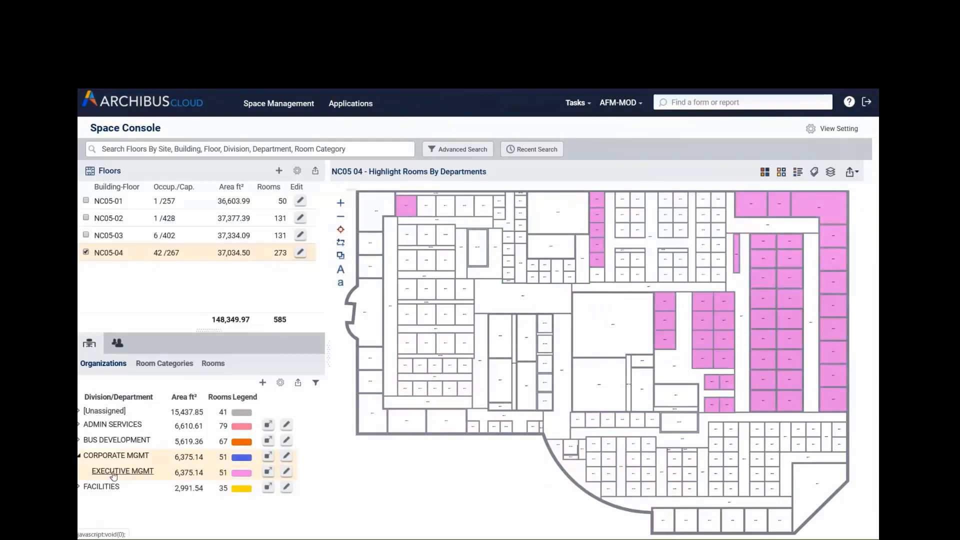
pyautogui.click(97, 457)
pyautogui.click(94, 441)
pyautogui.click(111, 469)
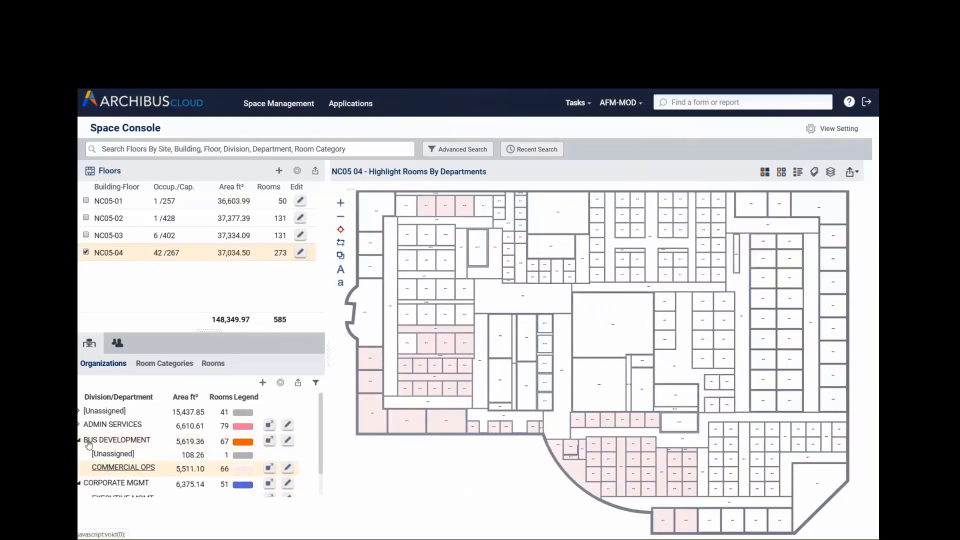
# - Isolate the Finance and Human Res rooms under Admin Services on the floor plan, and restore the highlights for all departments
pyautogui.click(80, 426)
pyautogui.click(100, 440)
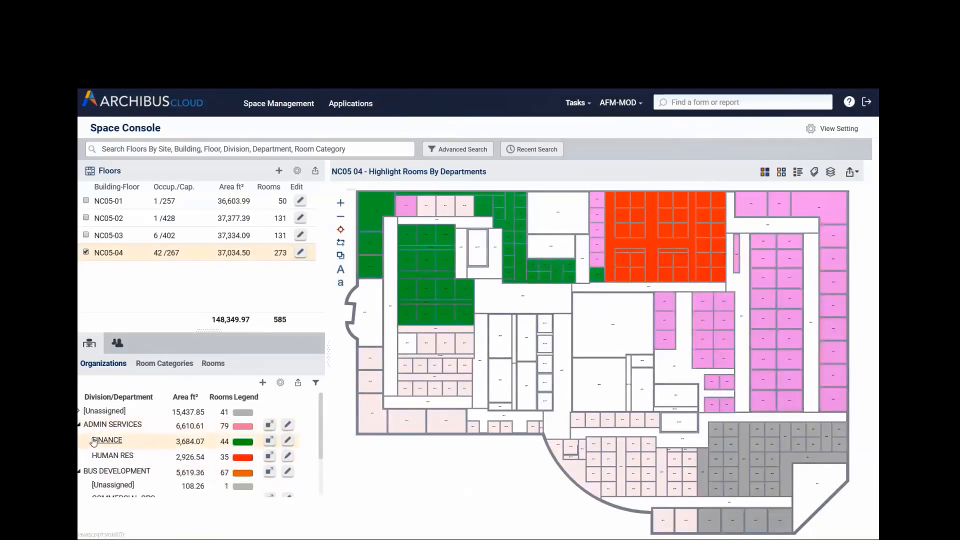
pyautogui.click(99, 455)
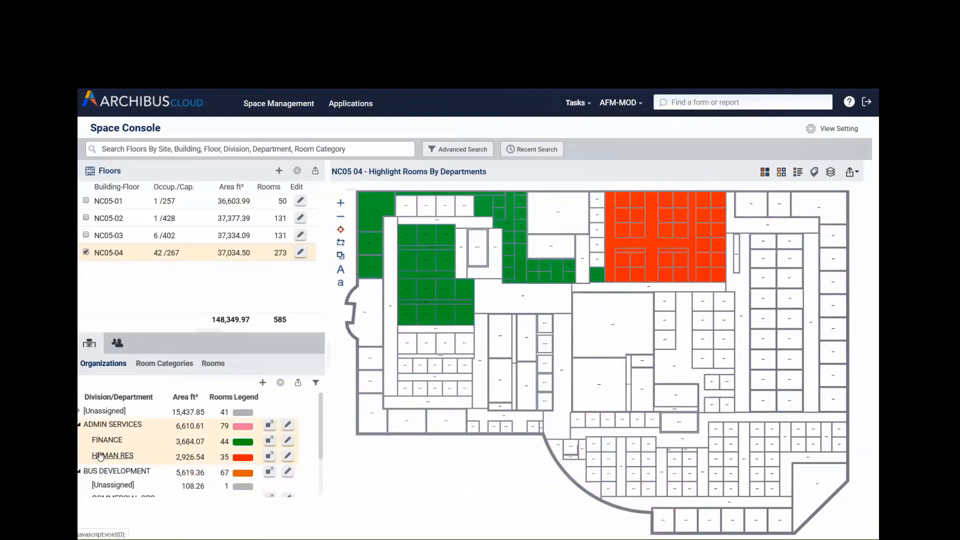
pyautogui.click(110, 426)
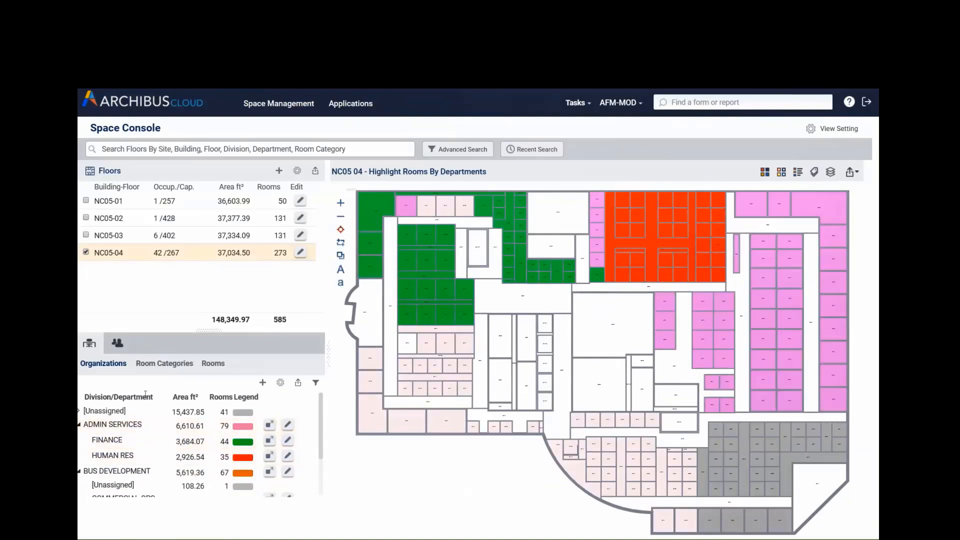
# - Highlight the rooms by Room Types with border highlights by Occupancy, and switch the fill highlight to Occupancy
pyautogui.click(767, 175)
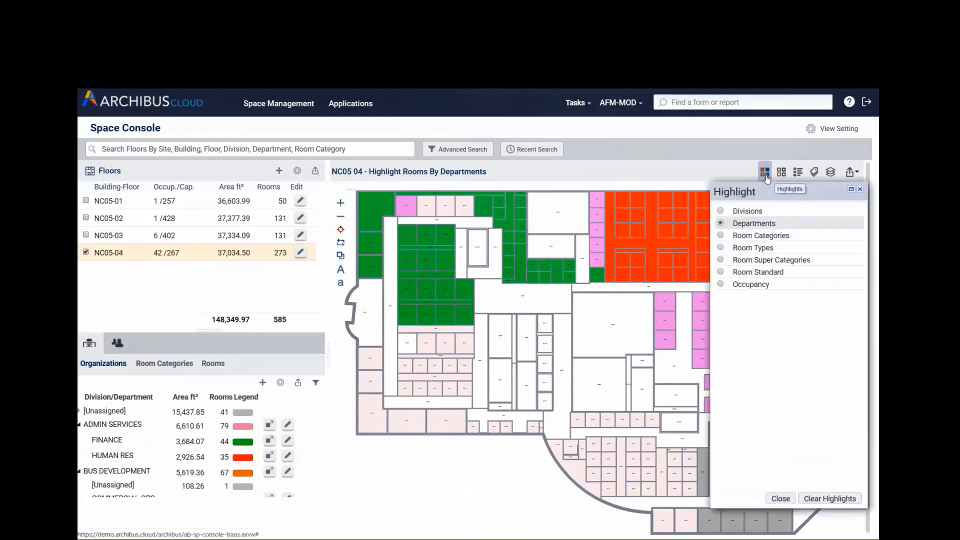
pyautogui.click(754, 248)
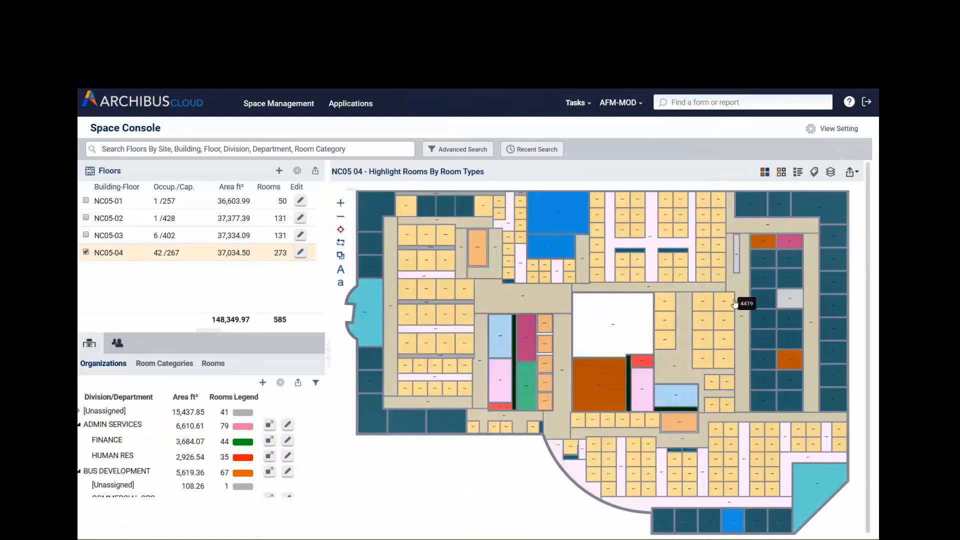
pyautogui.click(783, 172)
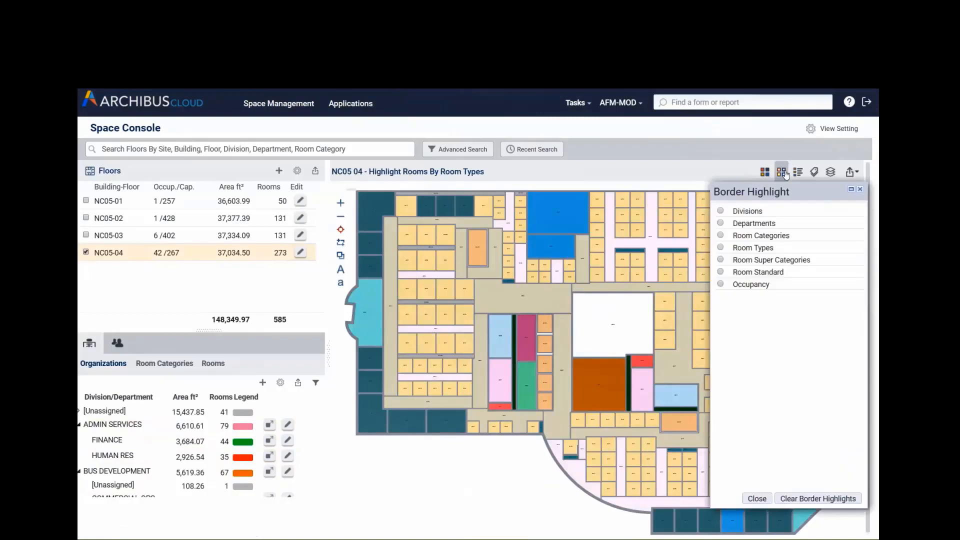
pyautogui.click(756, 286)
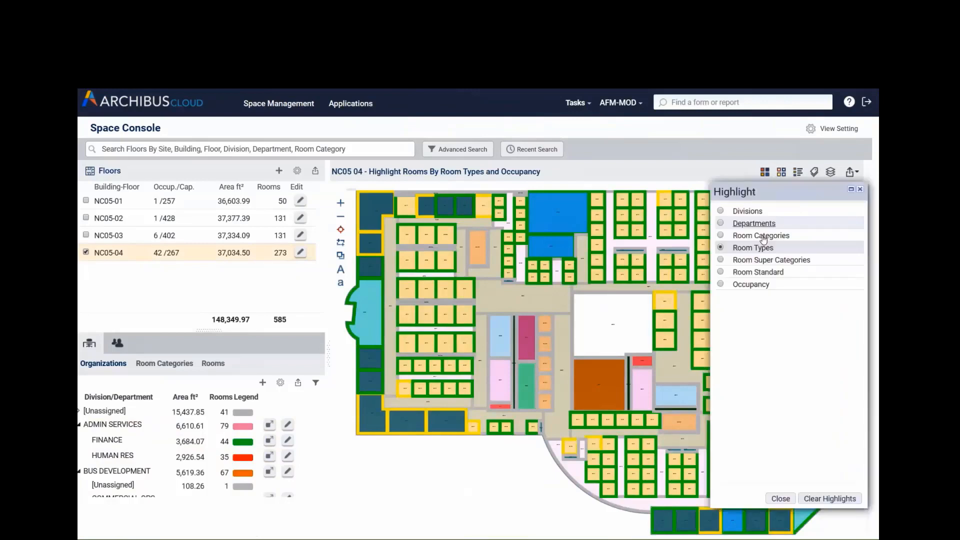
pyautogui.click(745, 285)
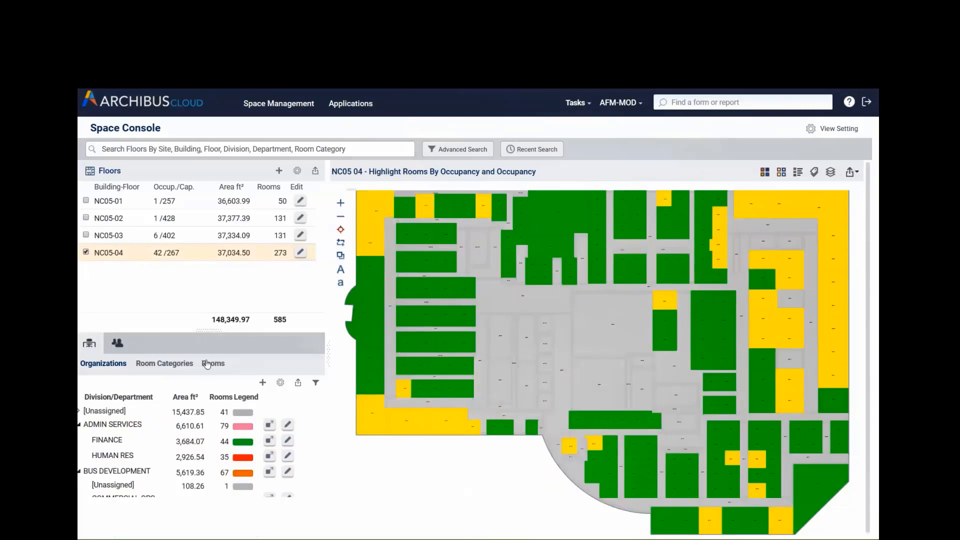
# - Export the building's Rooms list as an XLS report and open the downloaded file in Excel
pyautogui.click(211, 368)
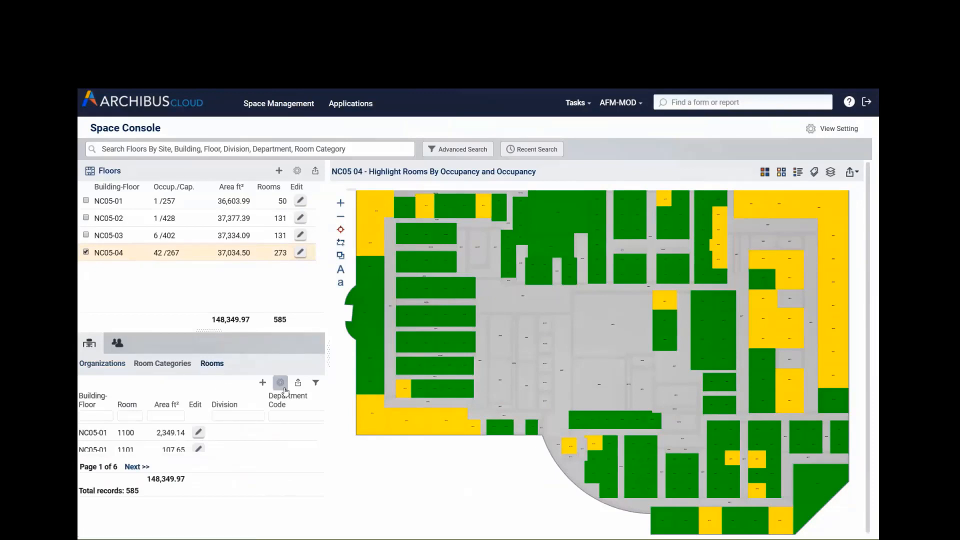
pyautogui.click(315, 383)
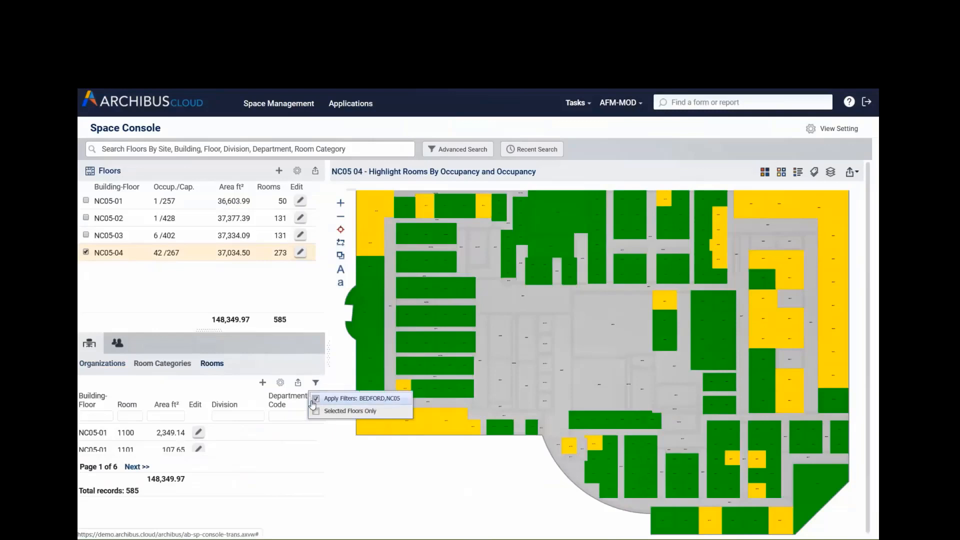
pyautogui.click(298, 383)
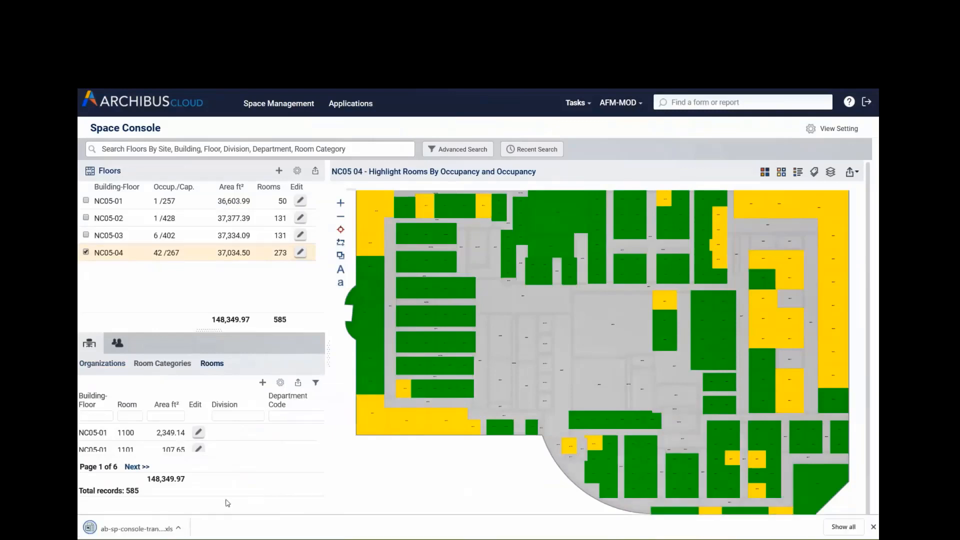
pyautogui.click(178, 527)
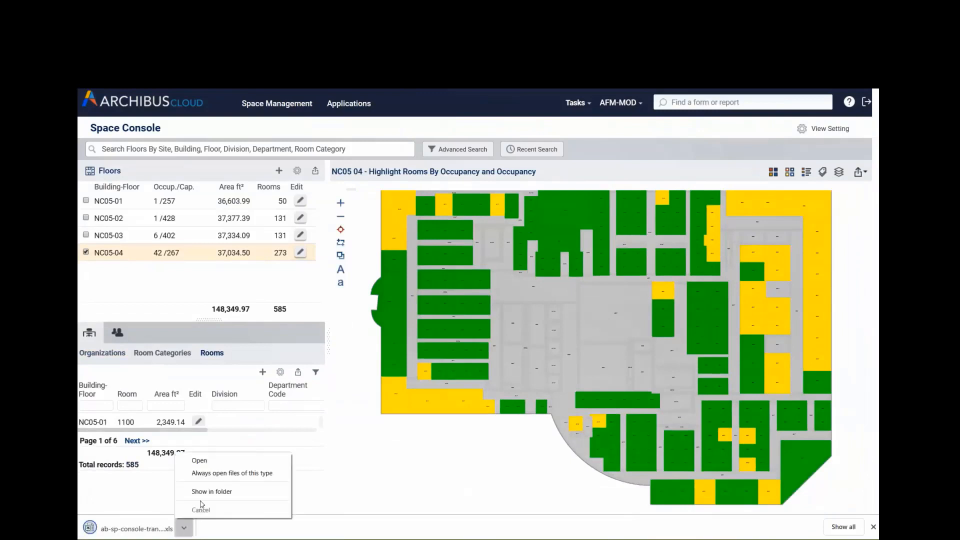
pyautogui.click(206, 464)
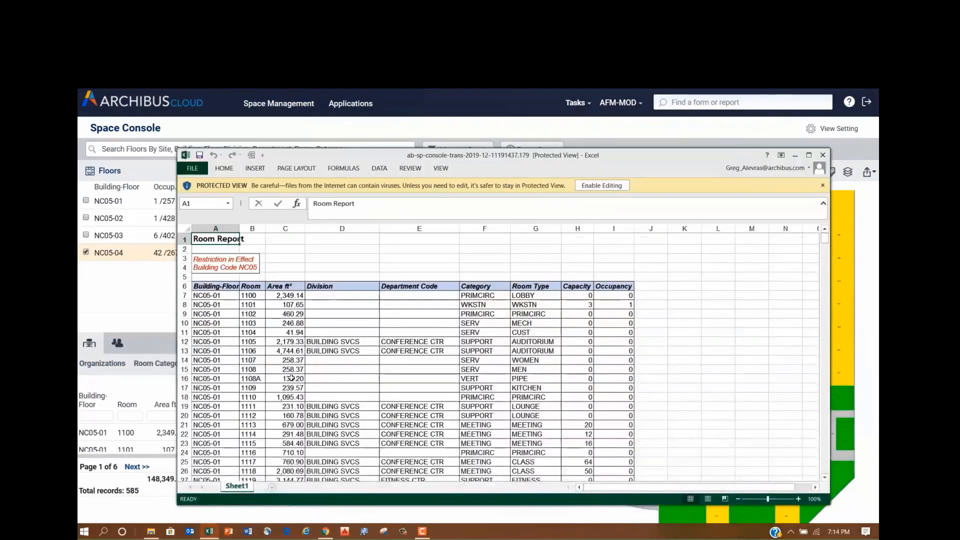
# - Review the Room Report rows down to the fourth-floor rooms with their divisions, departments, capacity and occupancy, and close the workbook
pyautogui.scroll(-11, 292, 378)
pyautogui.scroll(-20, 291, 378)
pyautogui.scroll(-20, 292, 378)
pyautogui.scroll(-17, 292, 378)
pyautogui.scroll(-20, 291, 378)
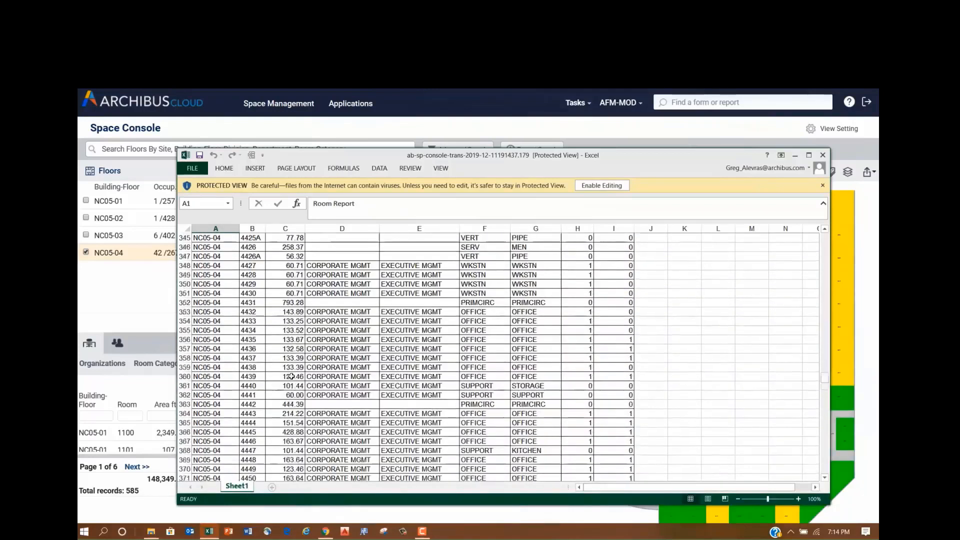
pyautogui.scroll(-13, 292, 376)
pyautogui.scroll(-1, 292, 376)
pyautogui.scroll(8, 291, 377)
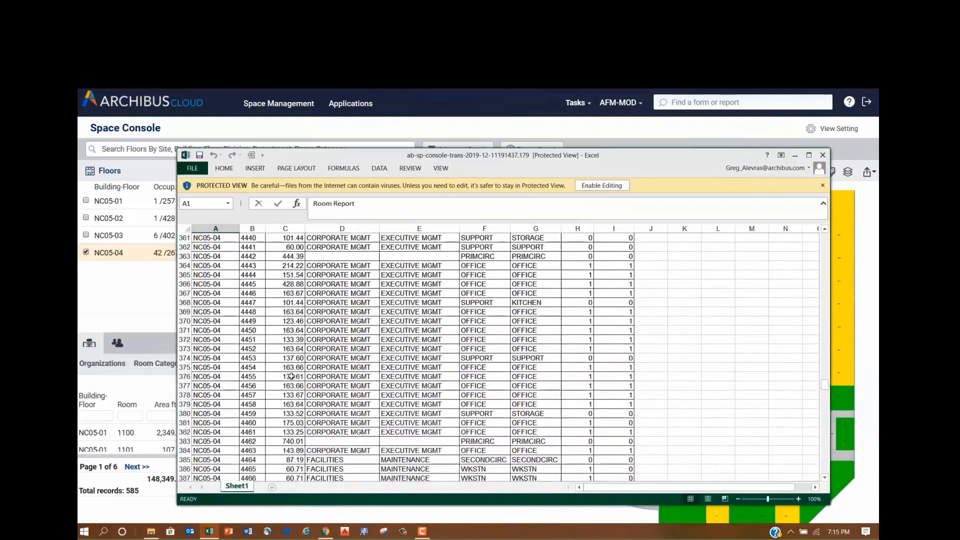
pyautogui.click(822, 156)
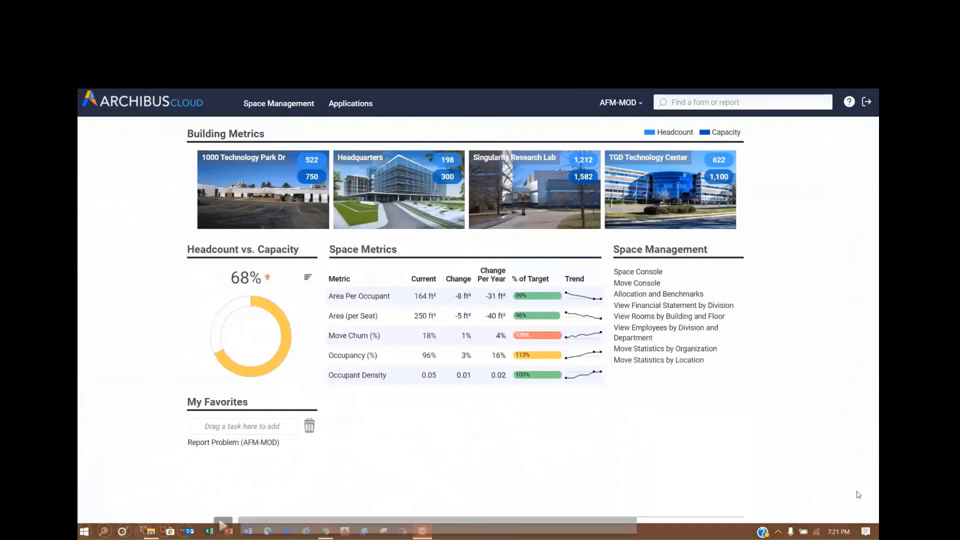
pyautogui.click(231, 526)
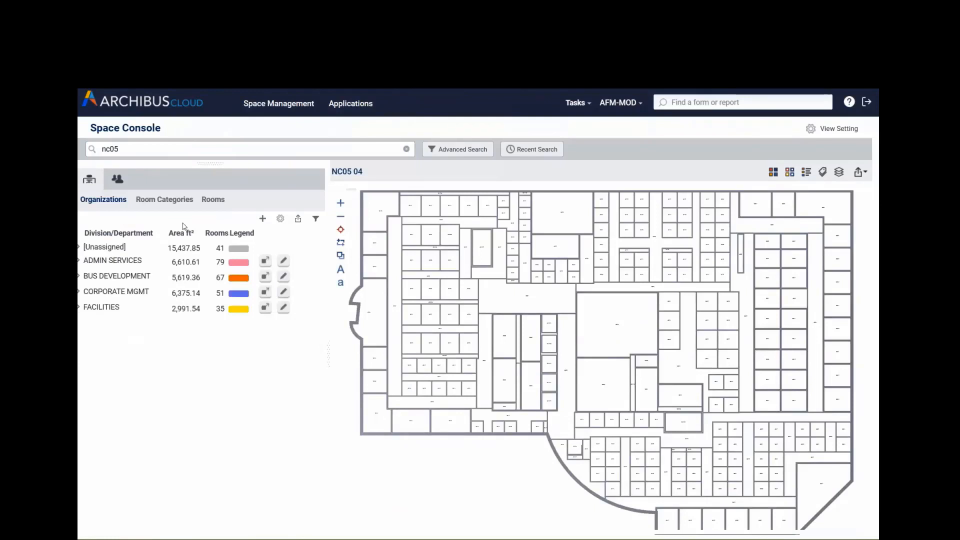
# - Open room 4571 for editing from the NC05-04 floor plan and set its division code to ADMIN SERVICES
pyautogui.click(409, 212)
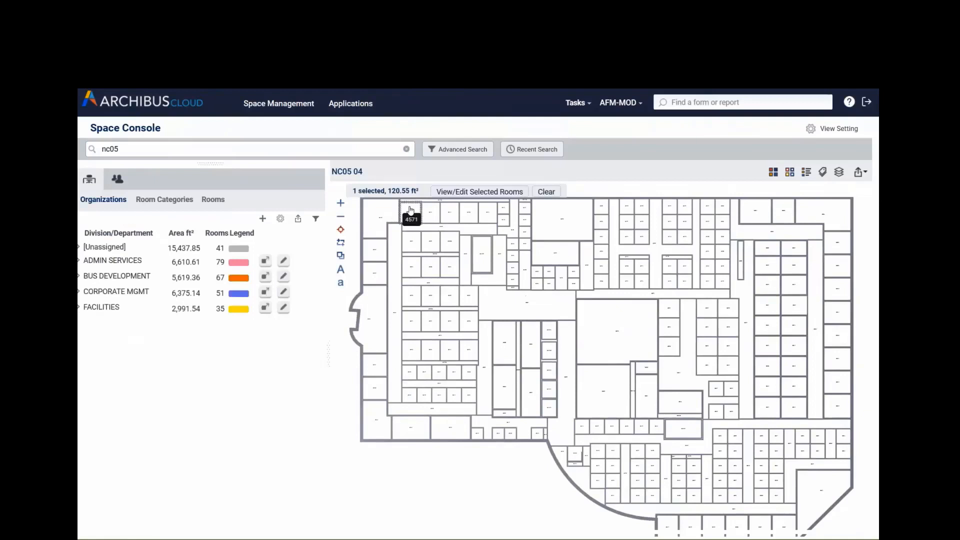
pyautogui.click(460, 193)
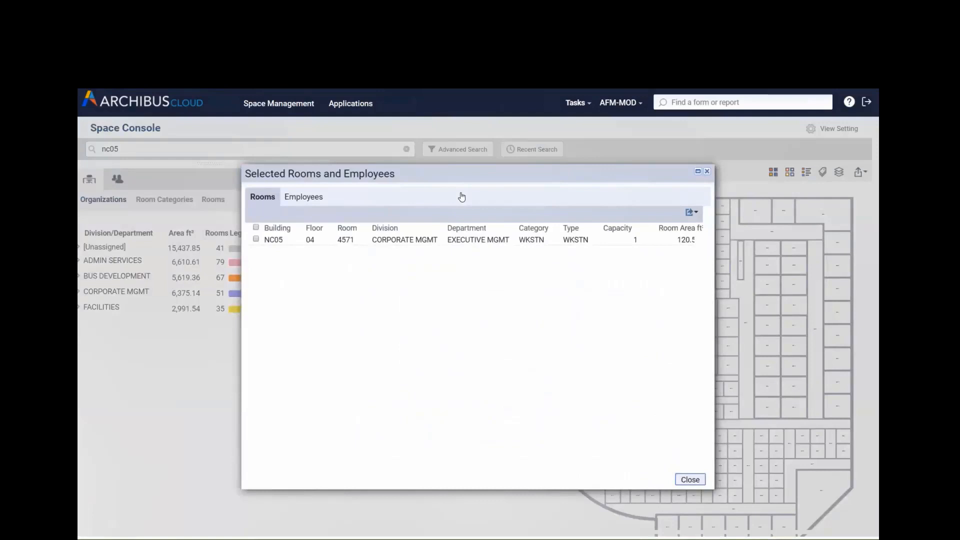
pyautogui.click(256, 240)
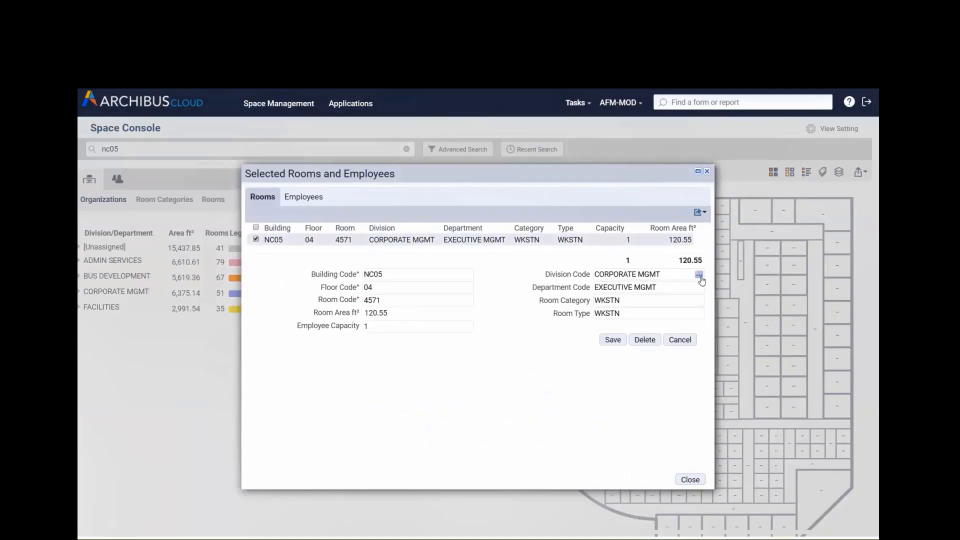
pyautogui.click(699, 275)
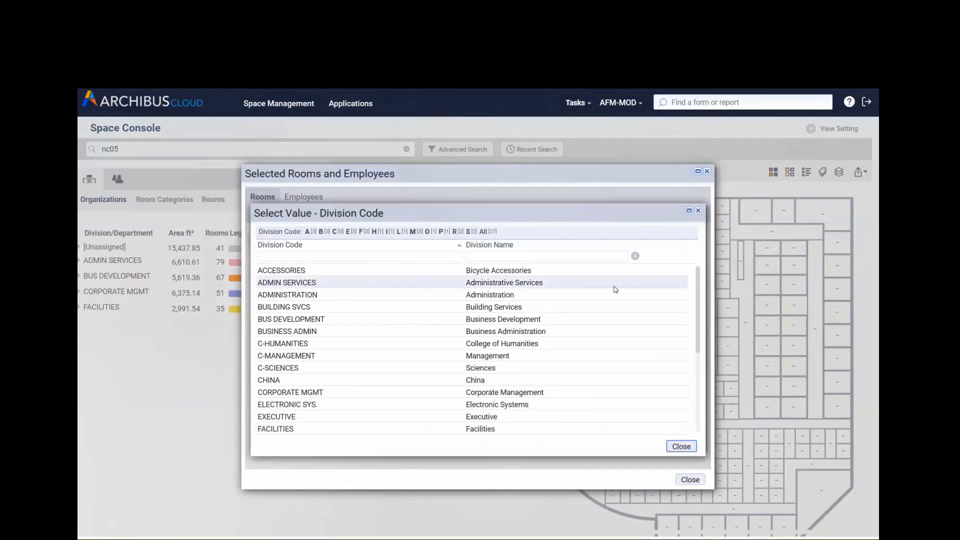
pyautogui.click(286, 283)
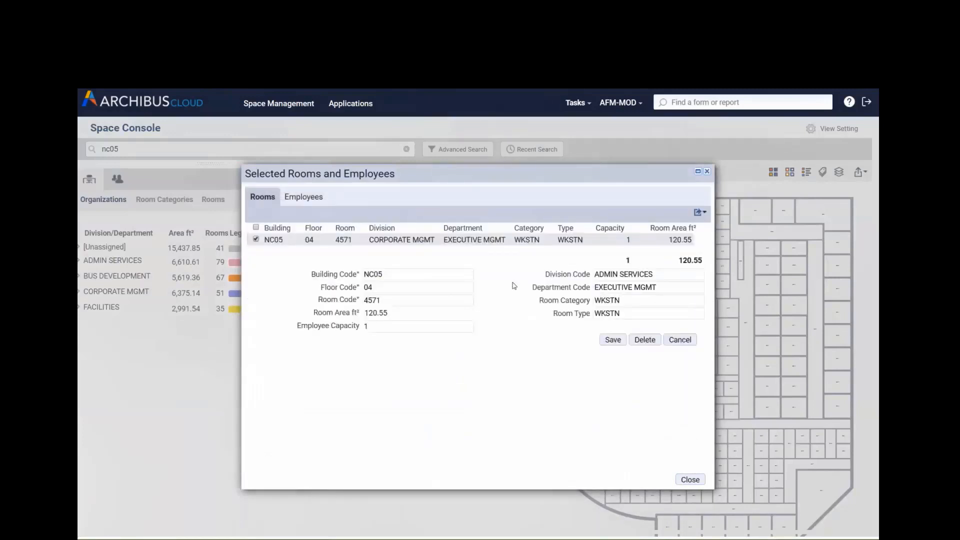
# - Replace room 4571's department code with FINANCE, save the room and close its details
pyautogui.hotkey('ctrl', 'a')
pyautogui.press('BackSpace')
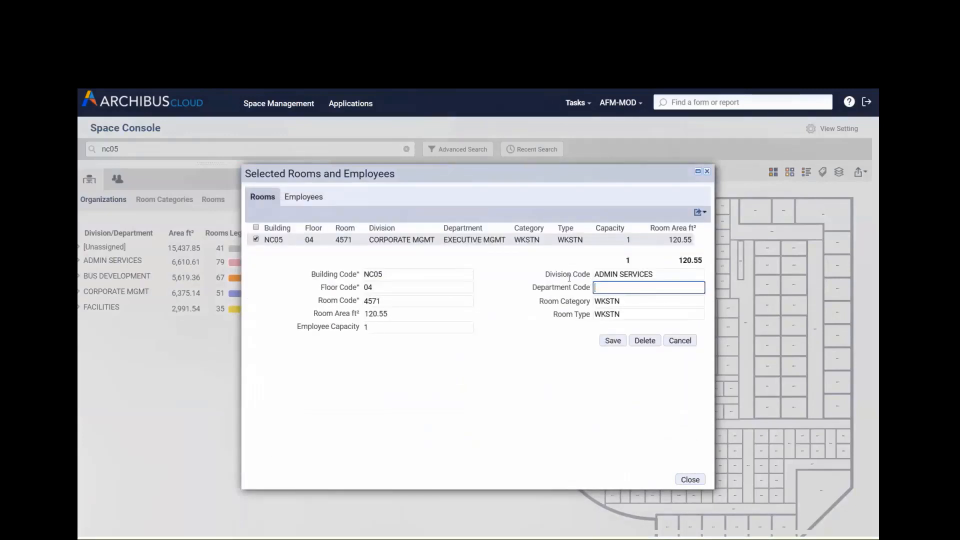
pyautogui.click(699, 288)
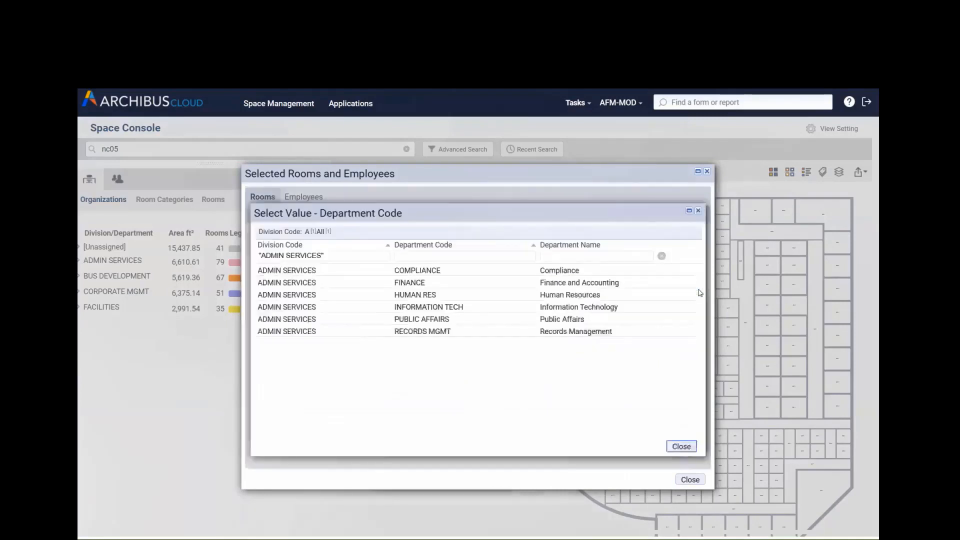
pyautogui.click(410, 283)
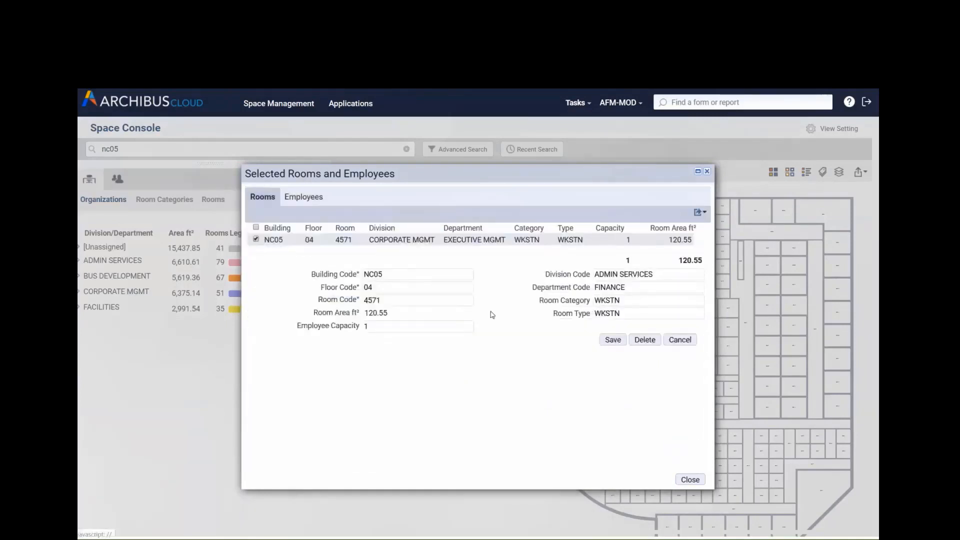
pyautogui.click(611, 344)
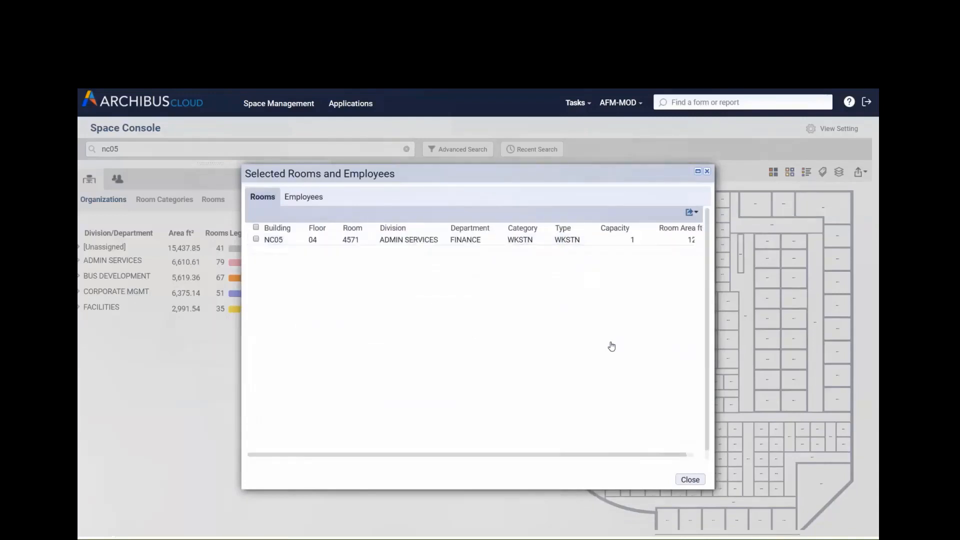
pyautogui.click(691, 480)
# - Highlight the floor plan rooms by Departments and show the Departments labels on them
pyautogui.click(773, 172)
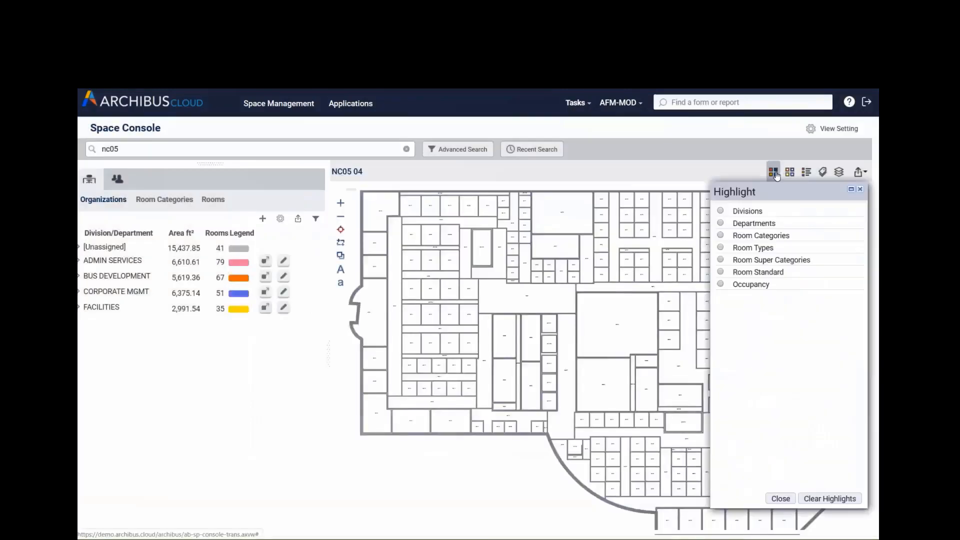
pyautogui.click(753, 225)
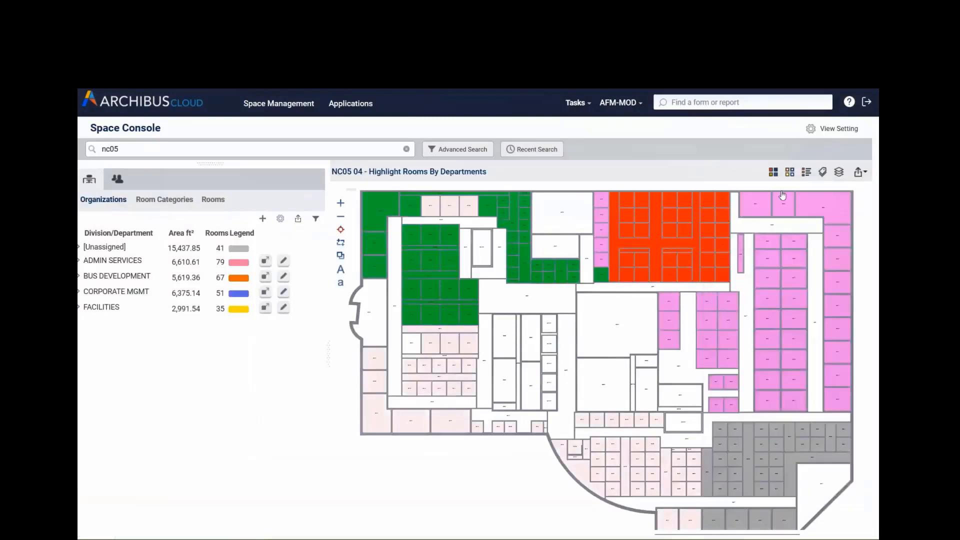
pyautogui.click(821, 175)
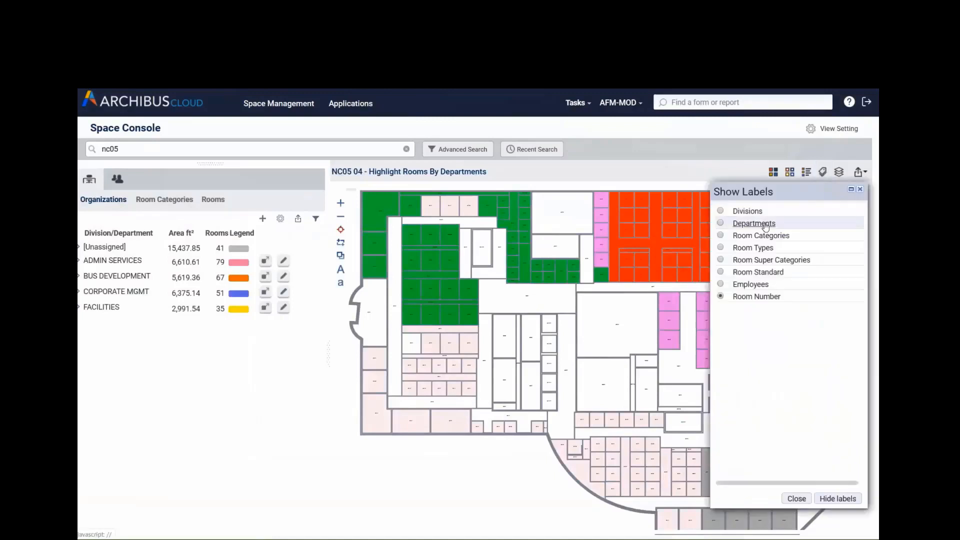
pyautogui.click(765, 224)
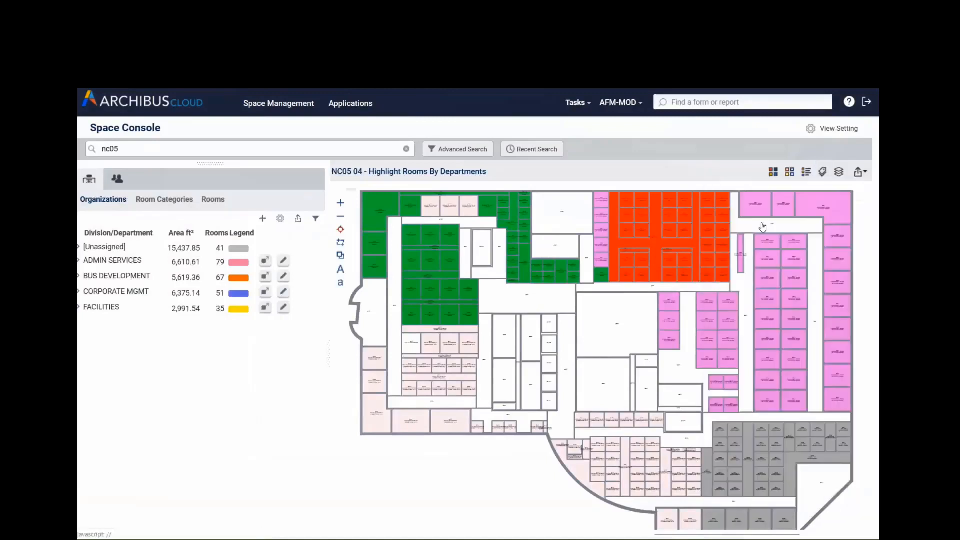
# - Select the Commercial Ops rooms 4572, 4573 and 4574 on the floor plan and open them together for editing
pyautogui.scroll(2, 530, 245)
pyautogui.scroll(1, 530, 245)
pyautogui.moveTo(426, 257); pyautogui.dragTo(678, 442)
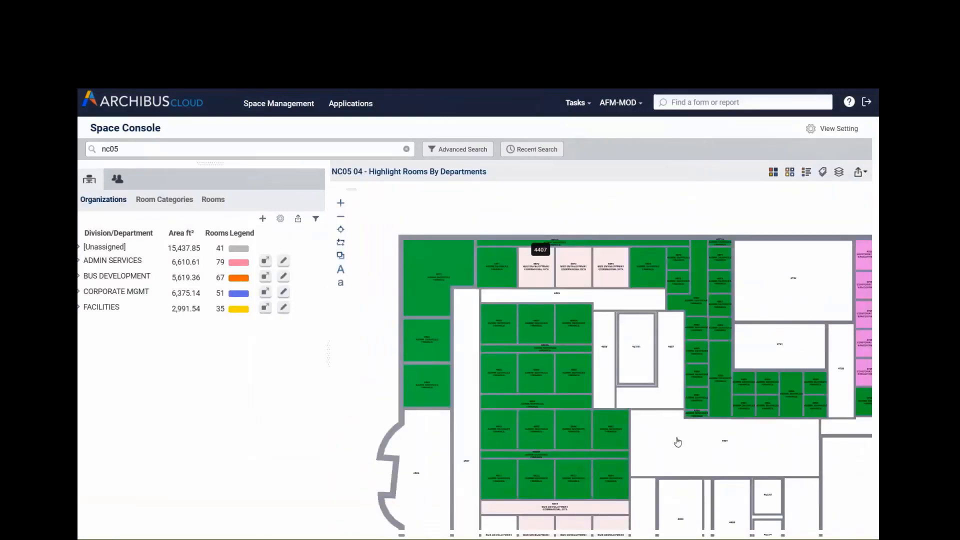
pyautogui.scroll(2, 523, 354)
pyautogui.moveTo(497, 272); pyautogui.dragTo(484, 349)
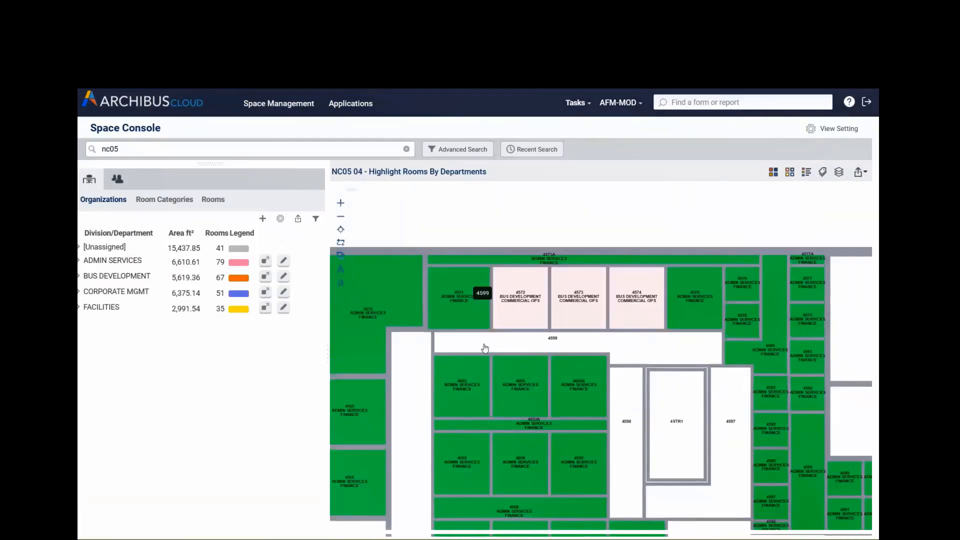
pyautogui.click(518, 304)
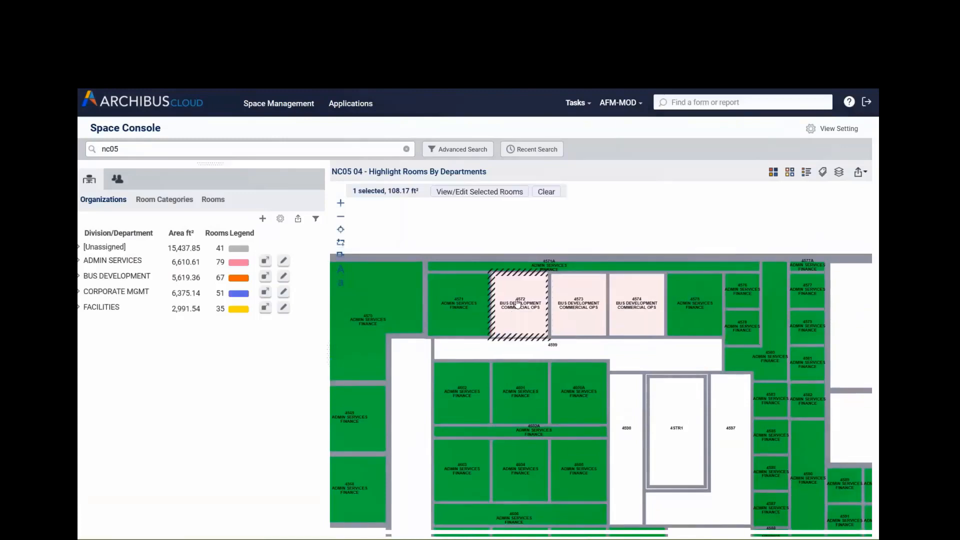
pyautogui.click(566, 311)
pyautogui.click(640, 311)
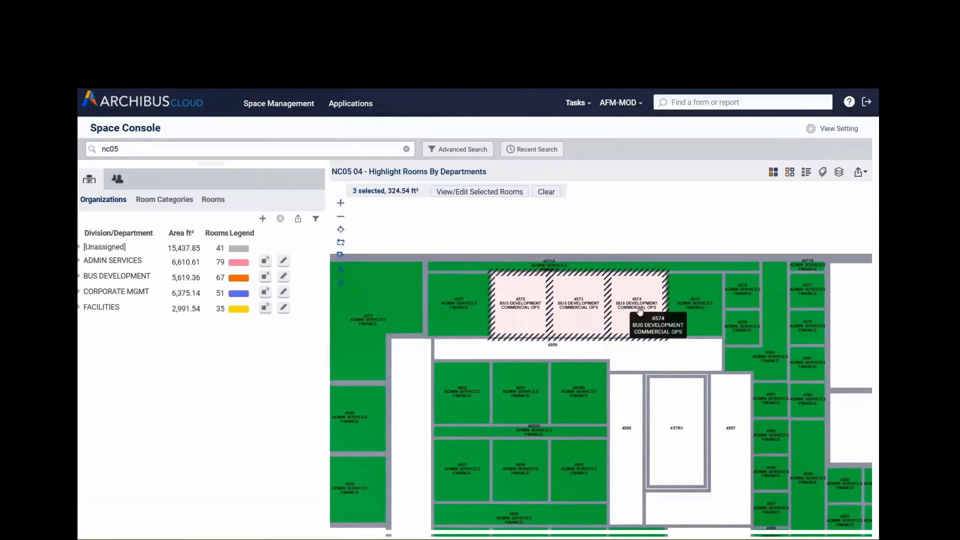
pyautogui.click(488, 193)
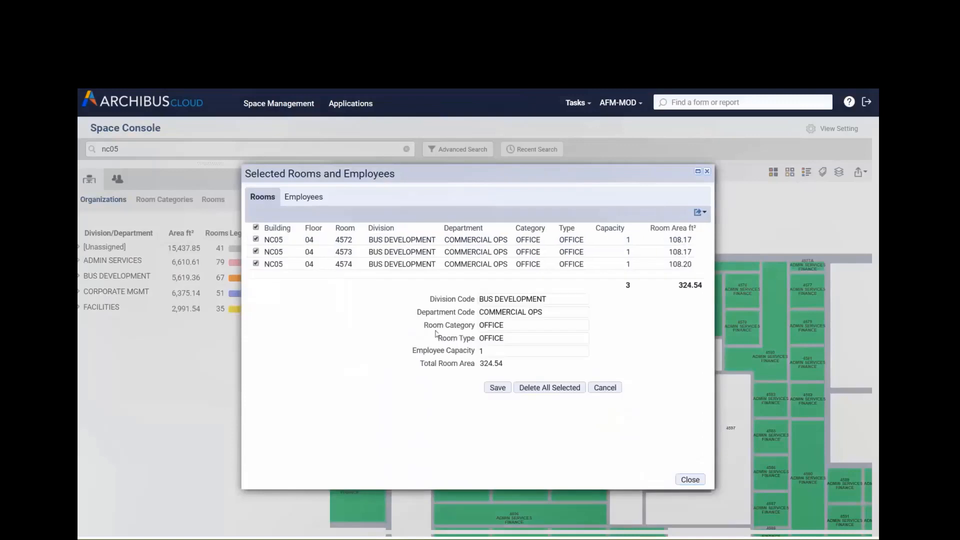
# - Clear the division and department codes of rooms 4572, 4573 and 4574 and set their division code to ADMIN SERVICES
pyautogui.click(479, 296)
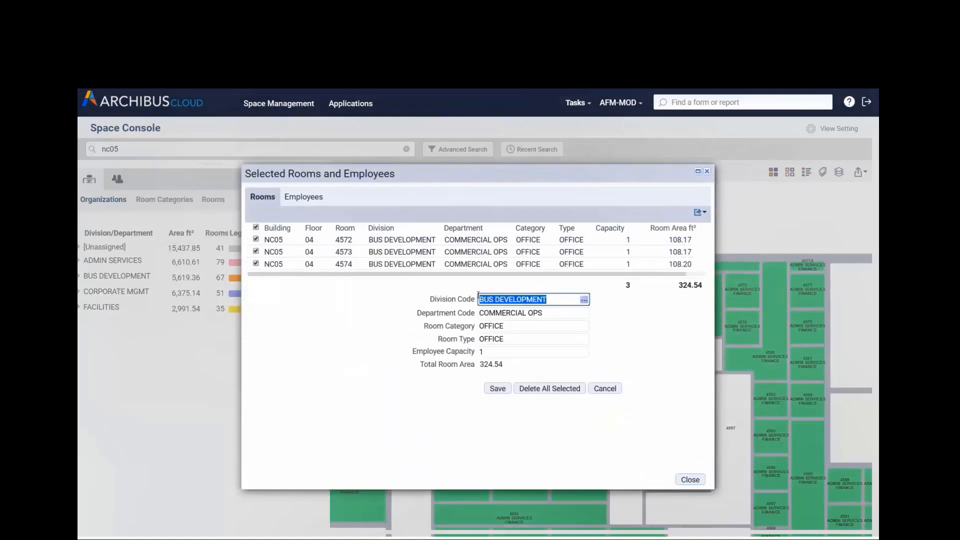
pyautogui.press('Delete')
pyautogui.press('Tab')
pyautogui.press('Delete')
pyautogui.click(487, 301)
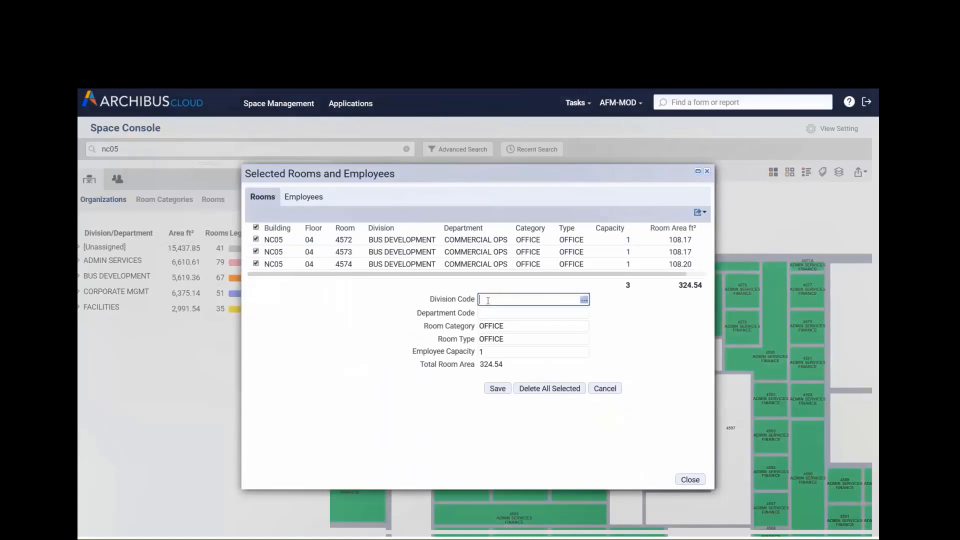
pyautogui.write('AD')
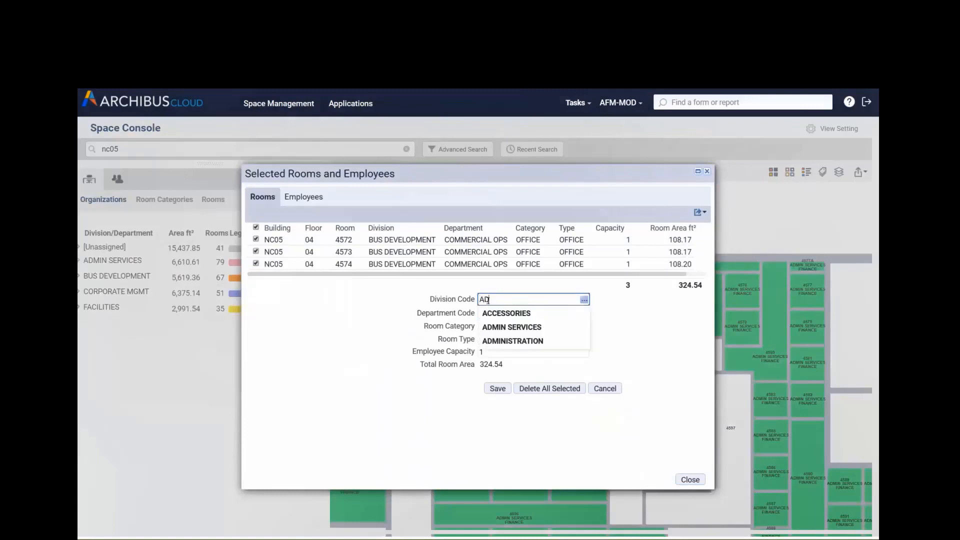
pyautogui.click(493, 313)
# - Set the three selected rooms' department code to FINANCE, save the change and close the room details
pyautogui.click(493, 312)
pyautogui.write('FI')
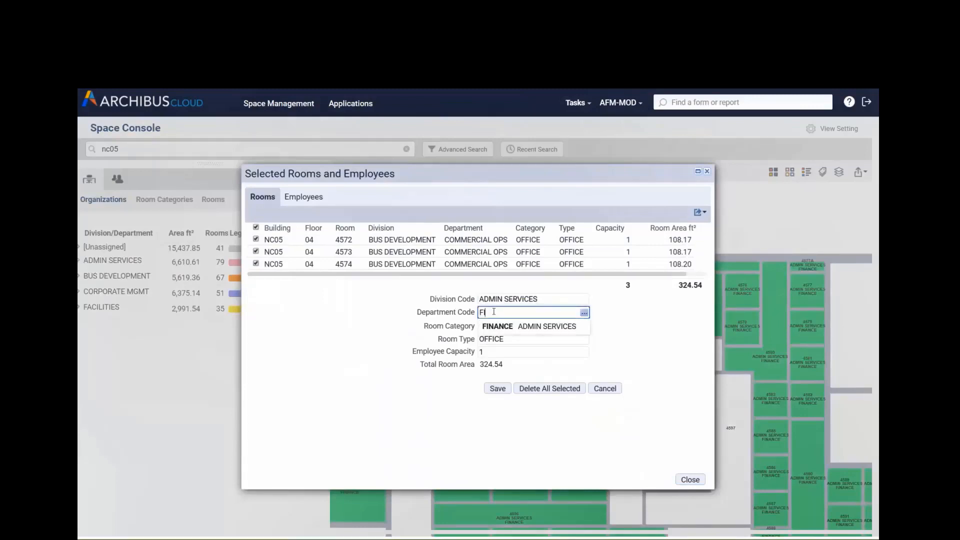
pyautogui.click(496, 325)
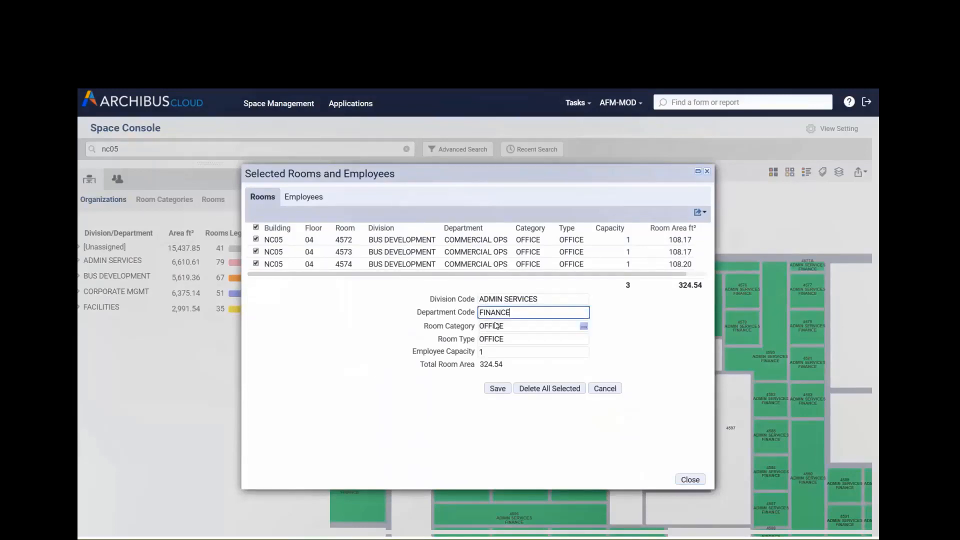
pyautogui.click(495, 389)
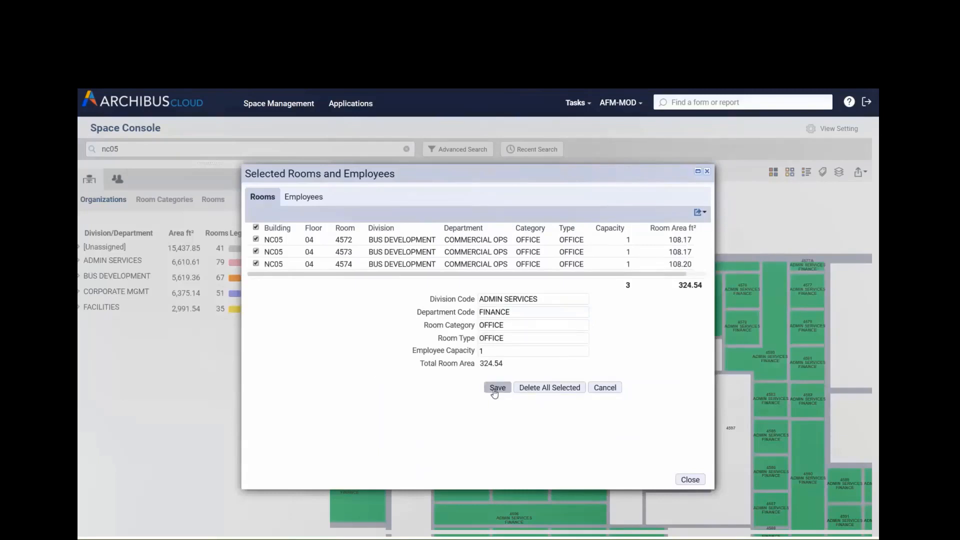
pyautogui.click(691, 480)
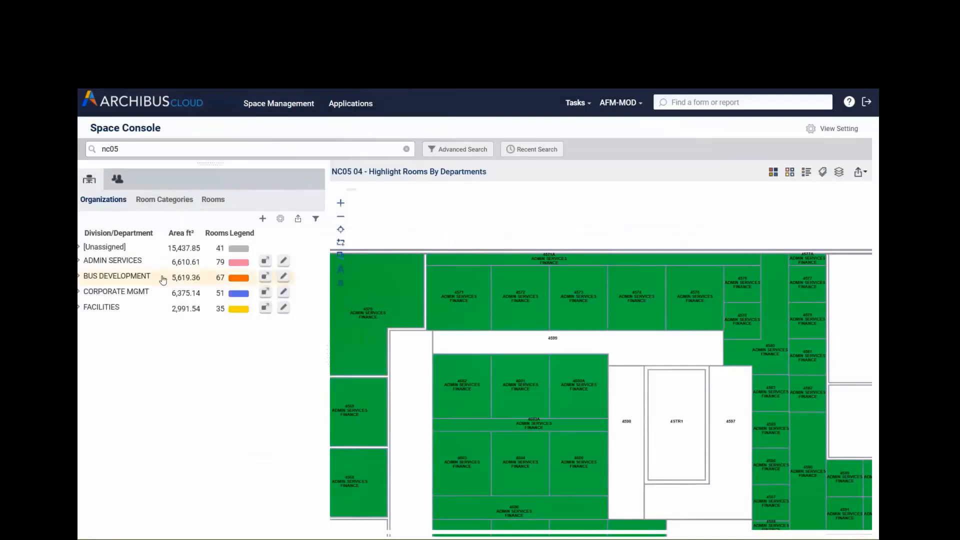
# - Assign rooms 4600A, 4601, 4602, 4602A, 4603, 4604 and 4605 to CORPORATE MGMT's EXECUTIVE MGMT department, review the pending assignments and commit them
pyautogui.click(105, 292)
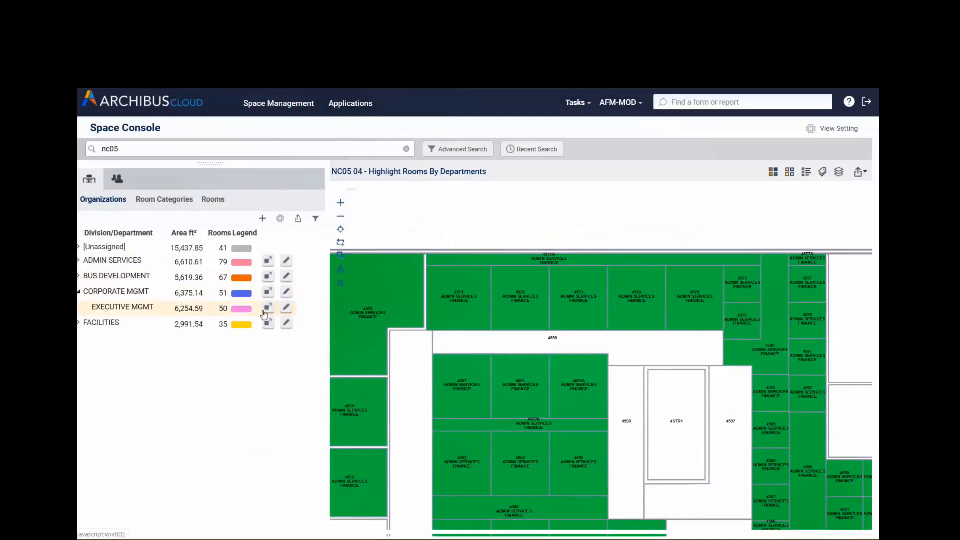
pyautogui.click(268, 311)
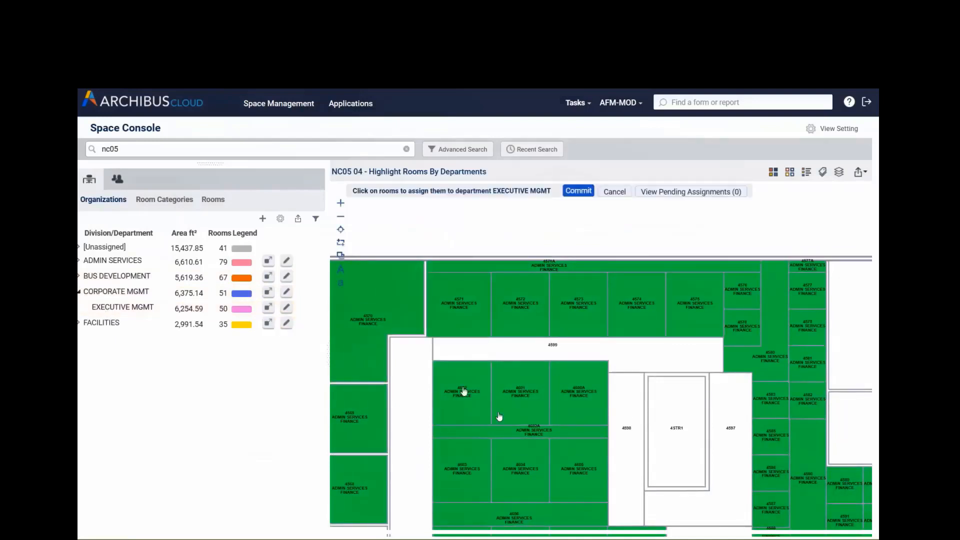
pyautogui.click(481, 393)
pyautogui.click(575, 393)
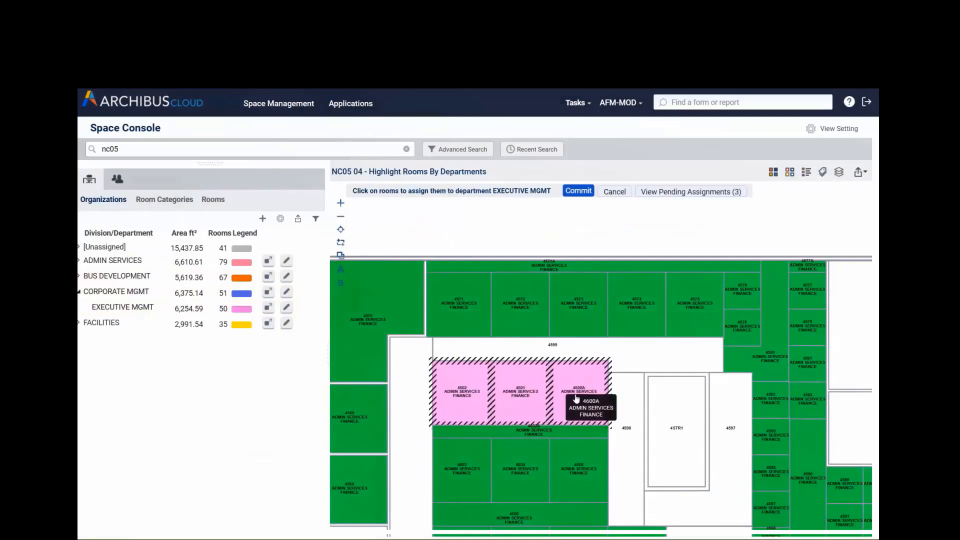
pyautogui.click(532, 431)
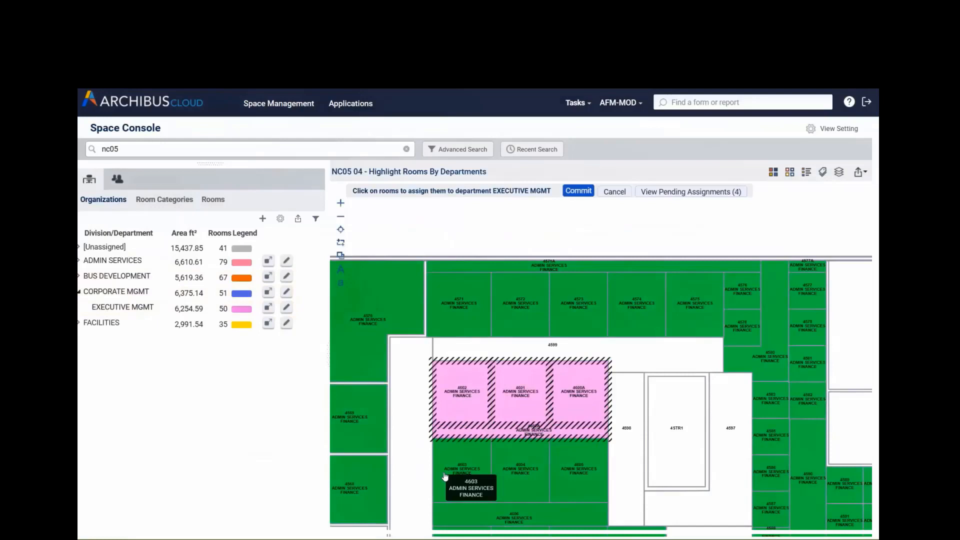
pyautogui.click(455, 466)
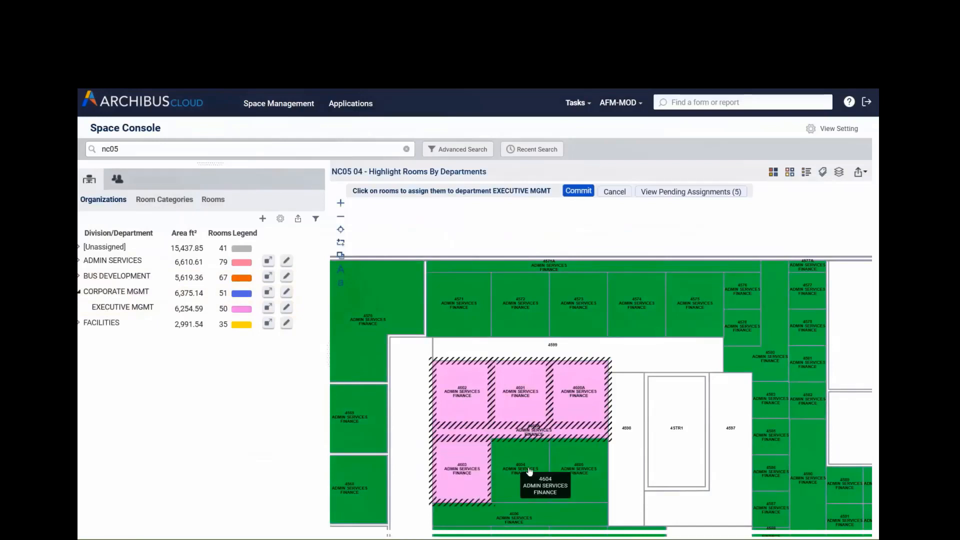
pyautogui.click(530, 470)
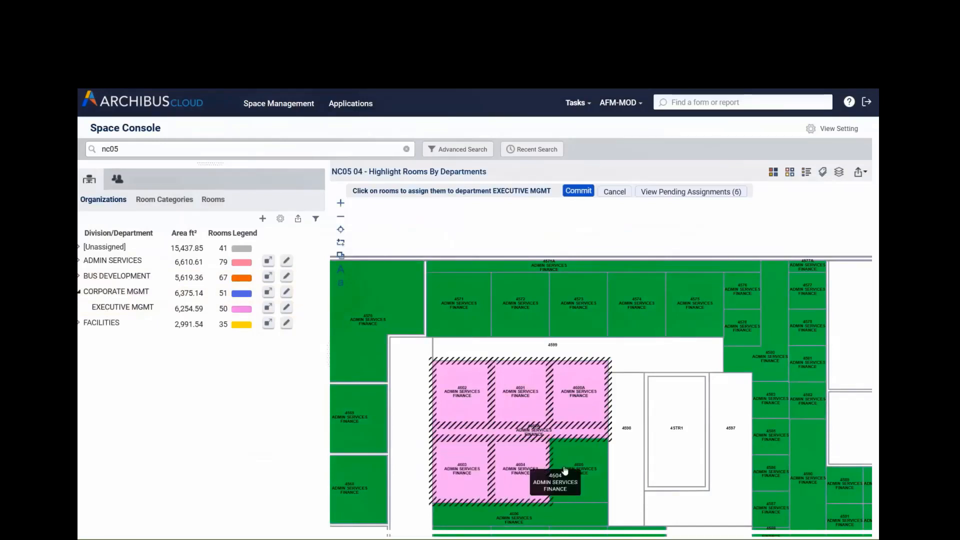
pyautogui.click(590, 469)
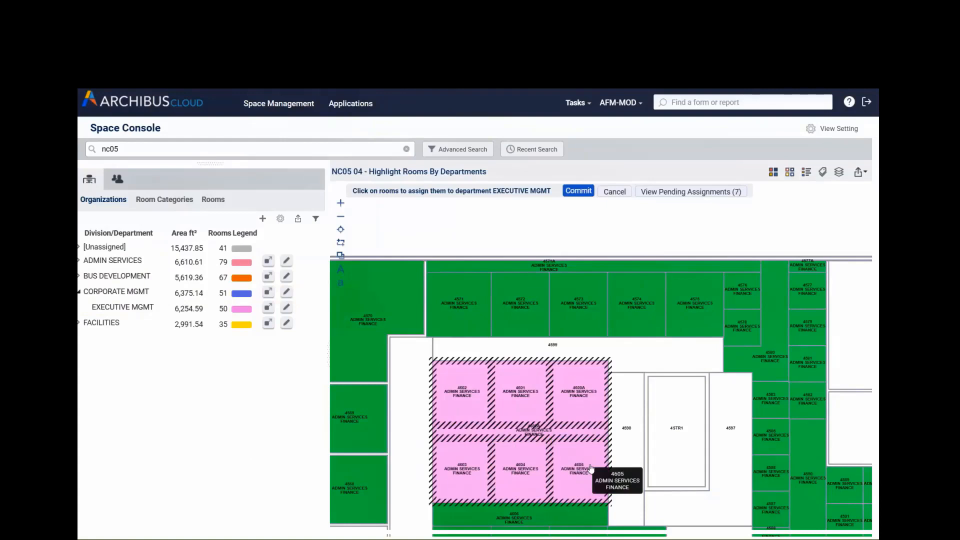
pyautogui.click(681, 192)
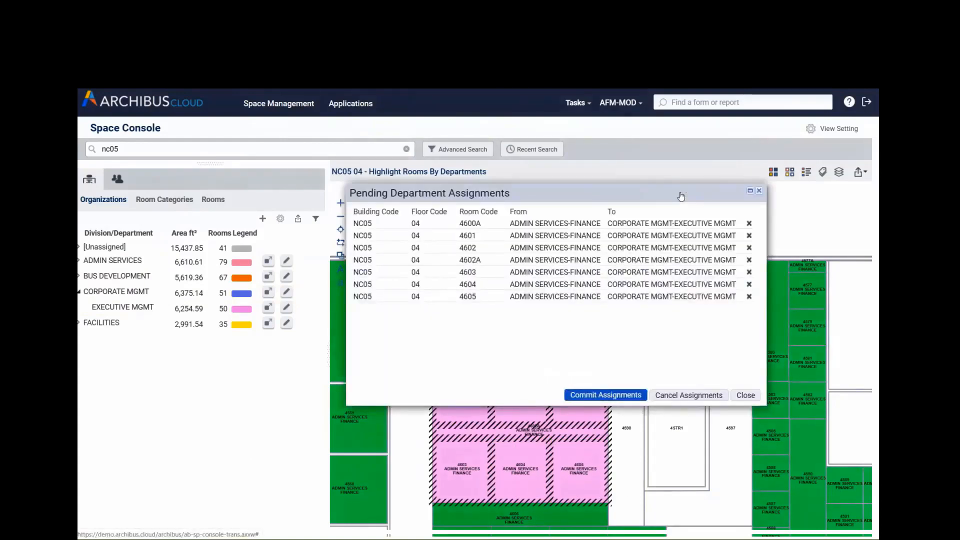
pyautogui.click(592, 395)
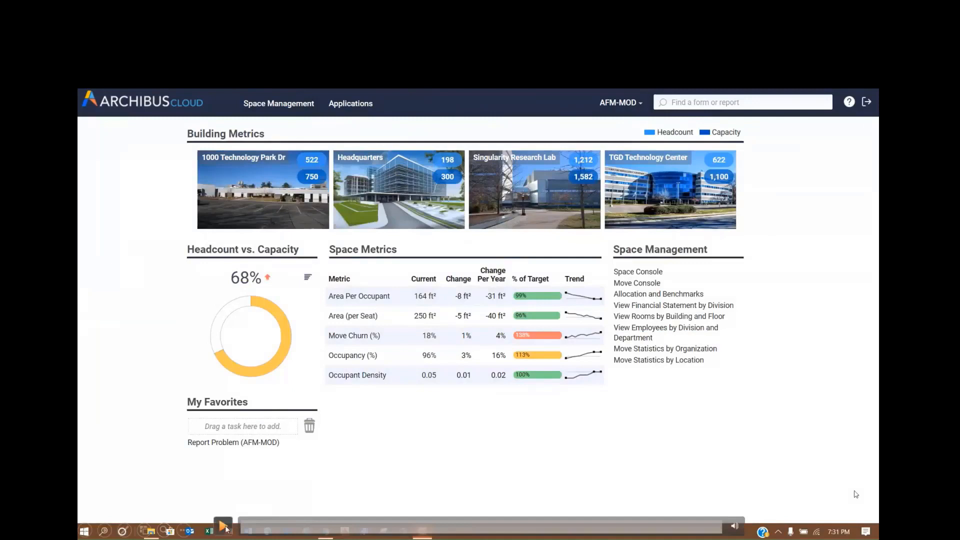
# - Open the Space Console, search for nc05 and load Floor 04 of the TGD Technology Center
pyautogui.click(636, 273)
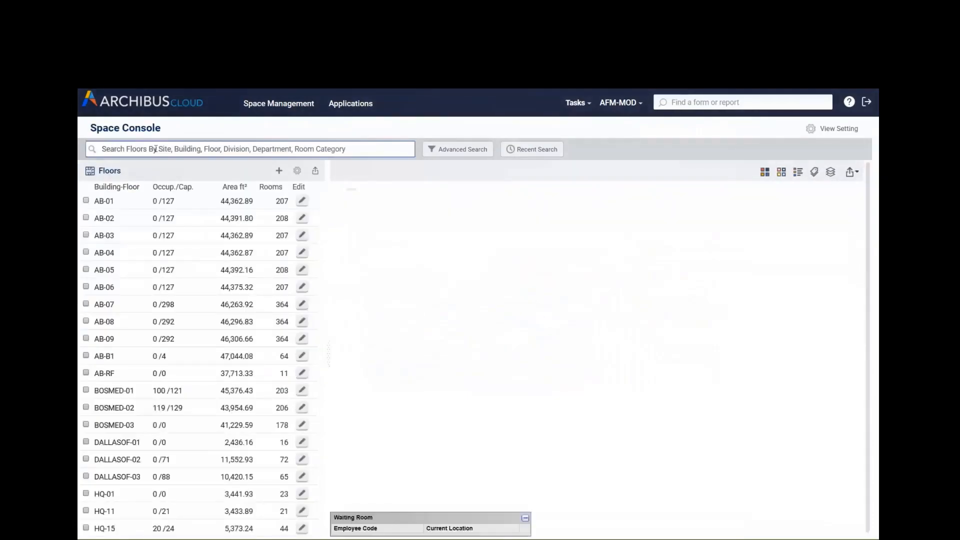
pyautogui.click(156, 149)
pyautogui.write('nc05')
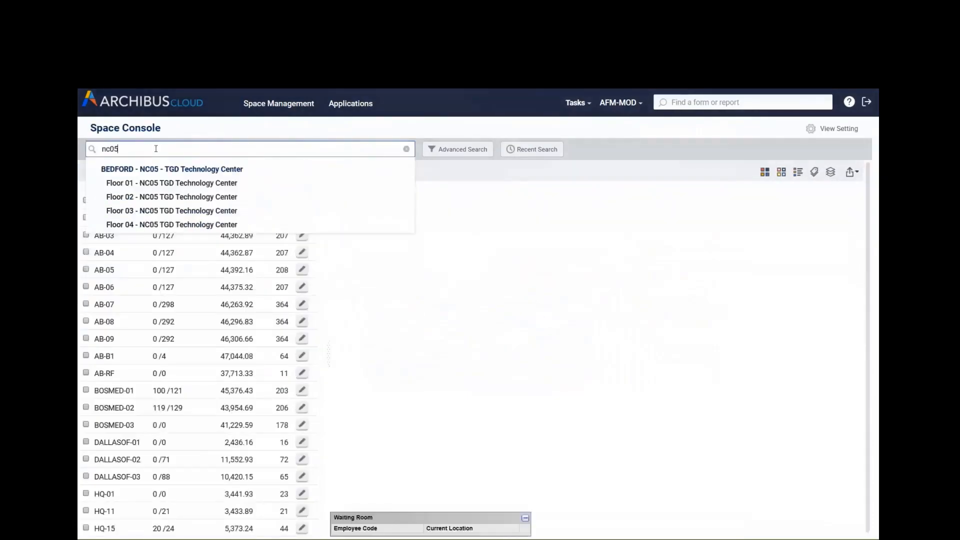
pyautogui.click(153, 226)
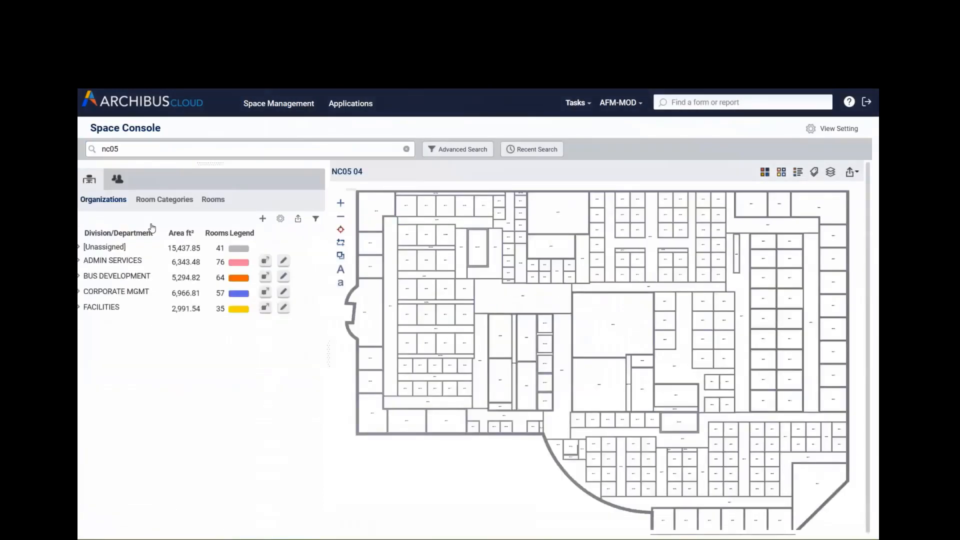
# - List the employees on the NC05-04 floor and highlight the floor plan rooms by Occupancy
pyautogui.click(118, 180)
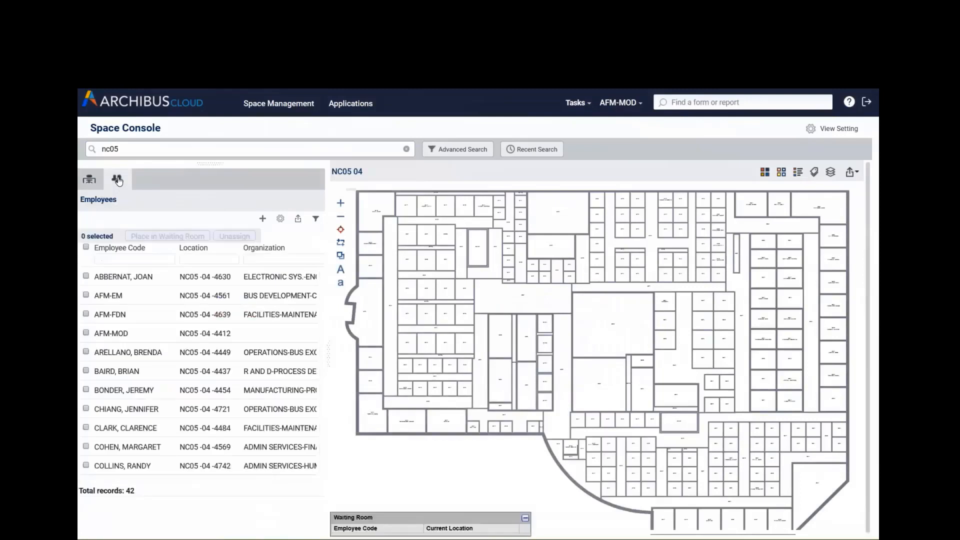
pyautogui.click(765, 172)
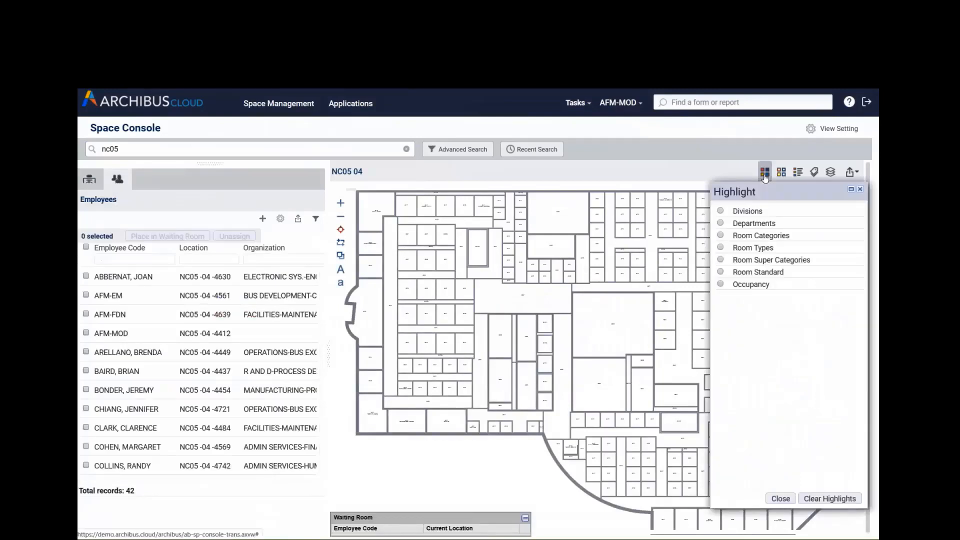
pyautogui.click(742, 285)
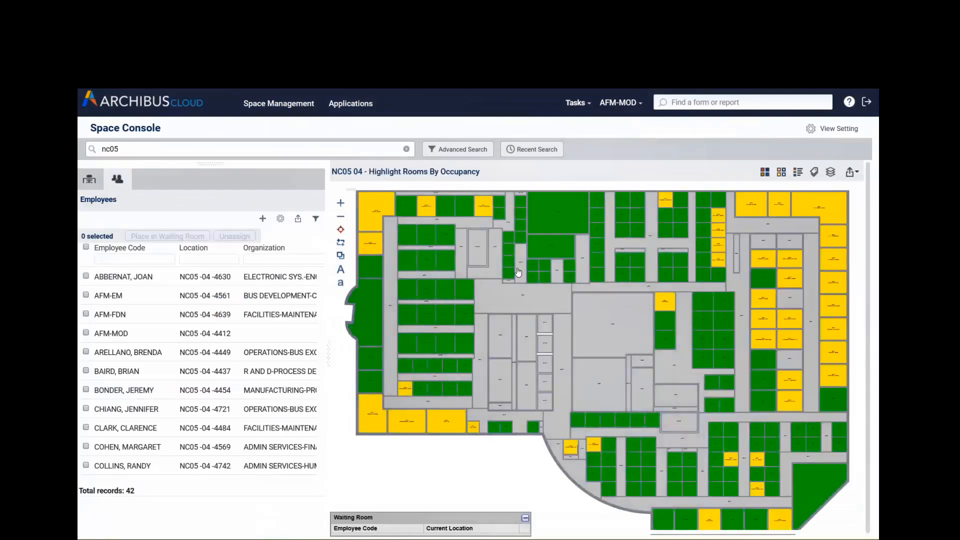
# - Select the five employees located in rooms 4630, 4454, 4569, 4740 and 4439 and place them in the waiting room
pyautogui.scroll(5, 518, 272)
pyautogui.moveTo(439, 251); pyautogui.dragTo(784, 507)
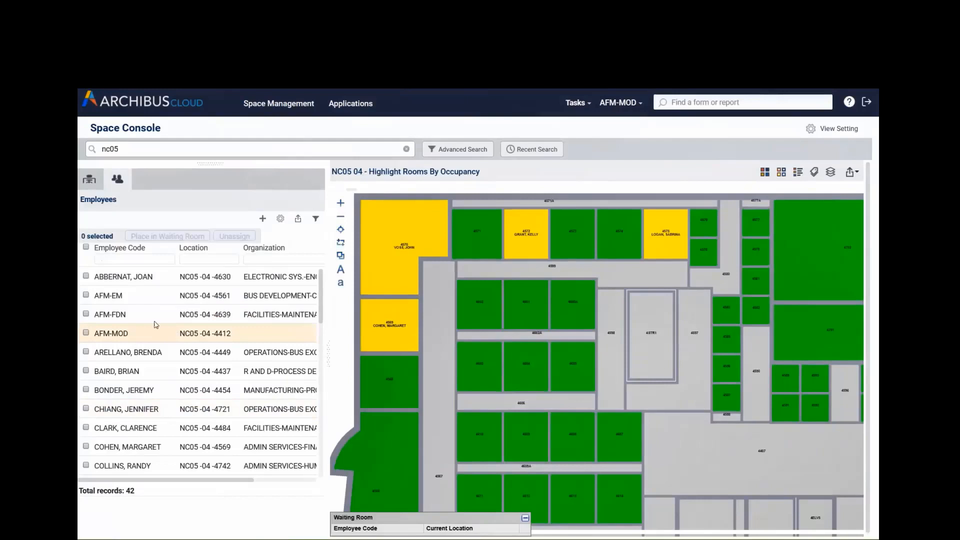
pyautogui.click(86, 276)
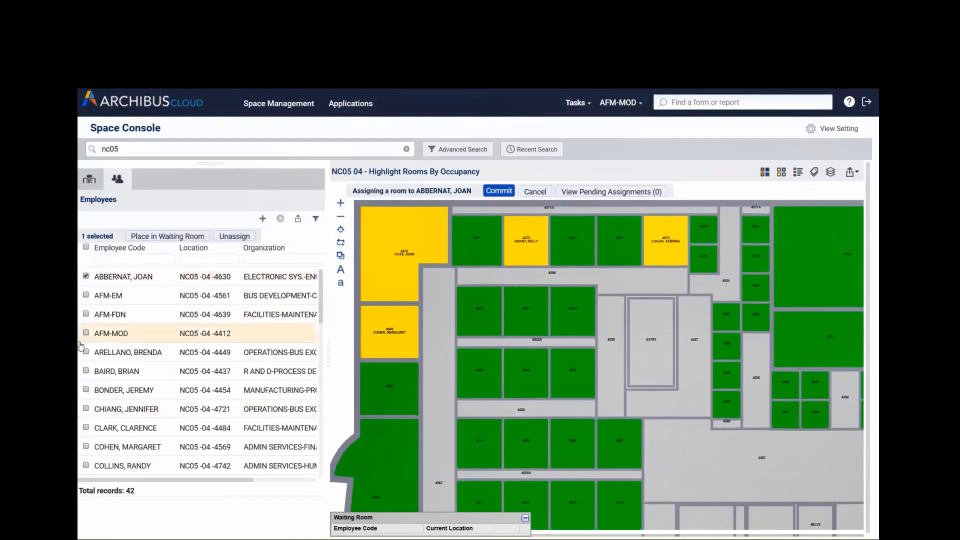
pyautogui.click(86, 389)
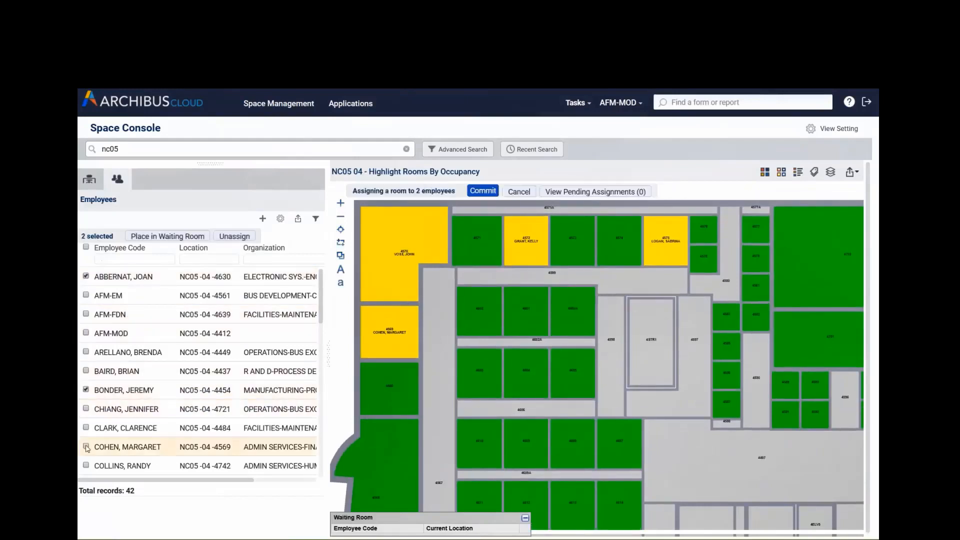
pyautogui.click(86, 447)
pyautogui.scroll(-2, 90, 451)
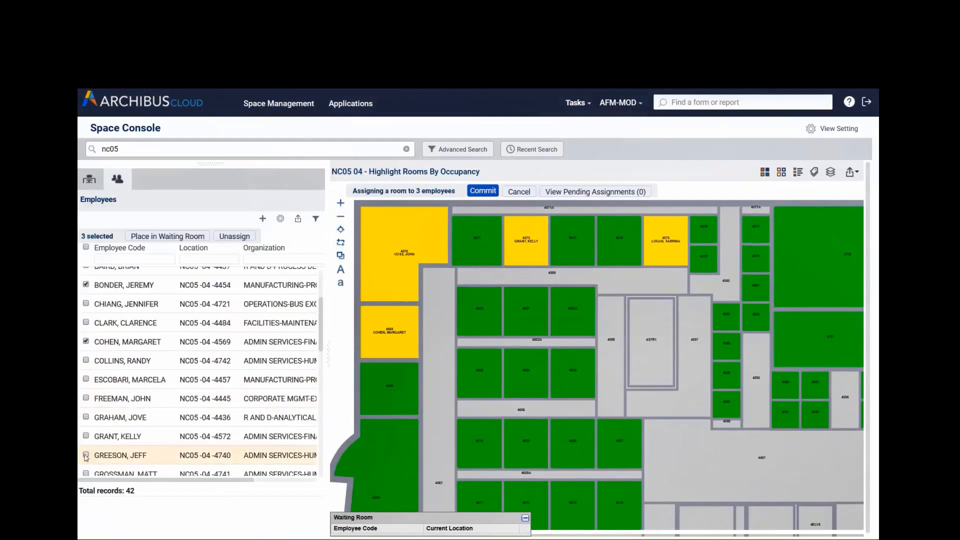
pyautogui.click(86, 455)
pyautogui.scroll(-3, 86, 455)
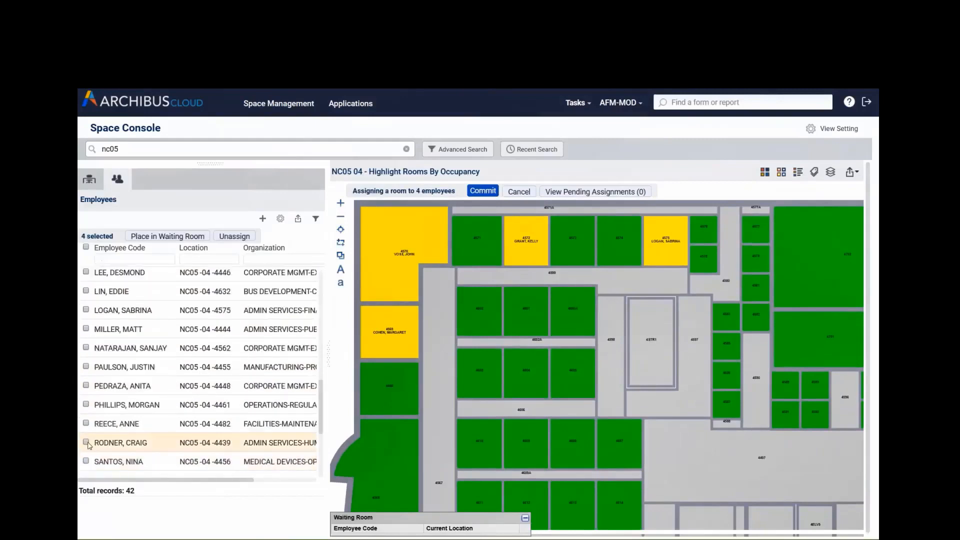
pyautogui.click(86, 443)
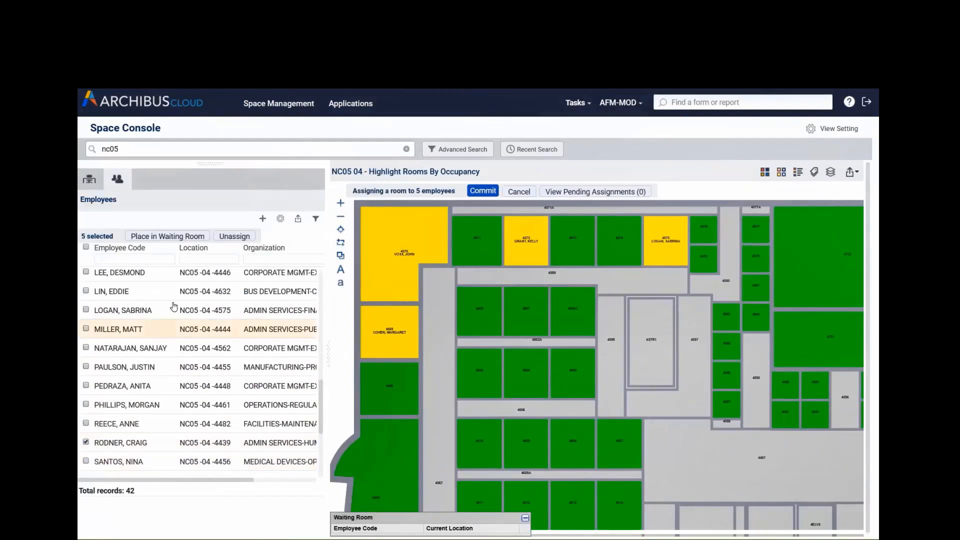
pyautogui.click(181, 239)
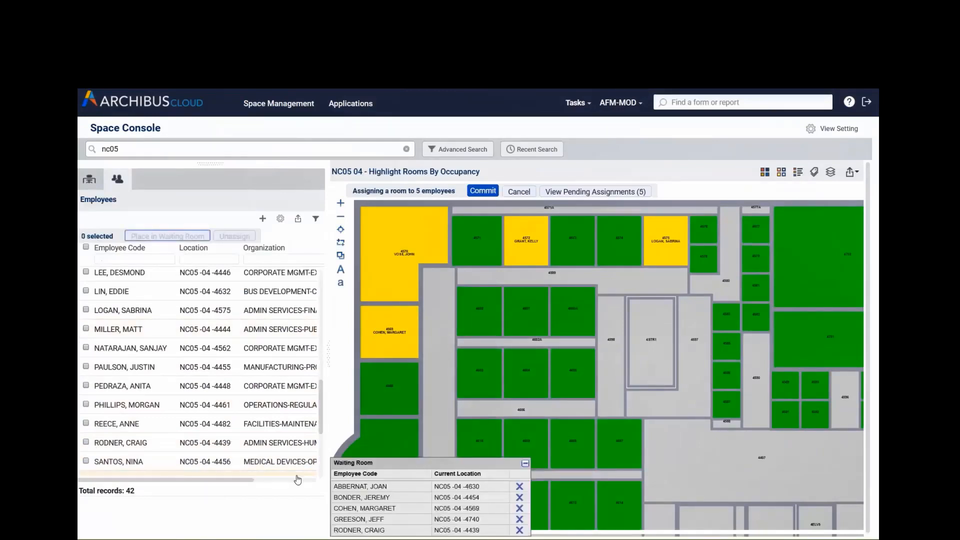
# - Assign the five waiting employees in order to rooms 4602, 4601, 4603, 4604 and 4604, and commit the assignments, accepting over-capacity for 4604
pyautogui.moveTo(340, 487); pyautogui.dragTo(462, 321)
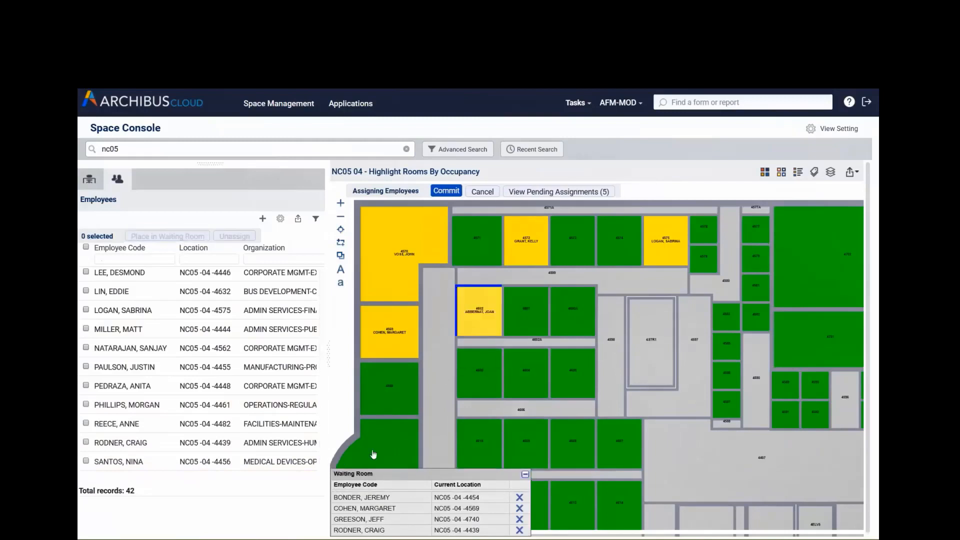
pyautogui.moveTo(346, 498); pyautogui.dragTo(519, 328)
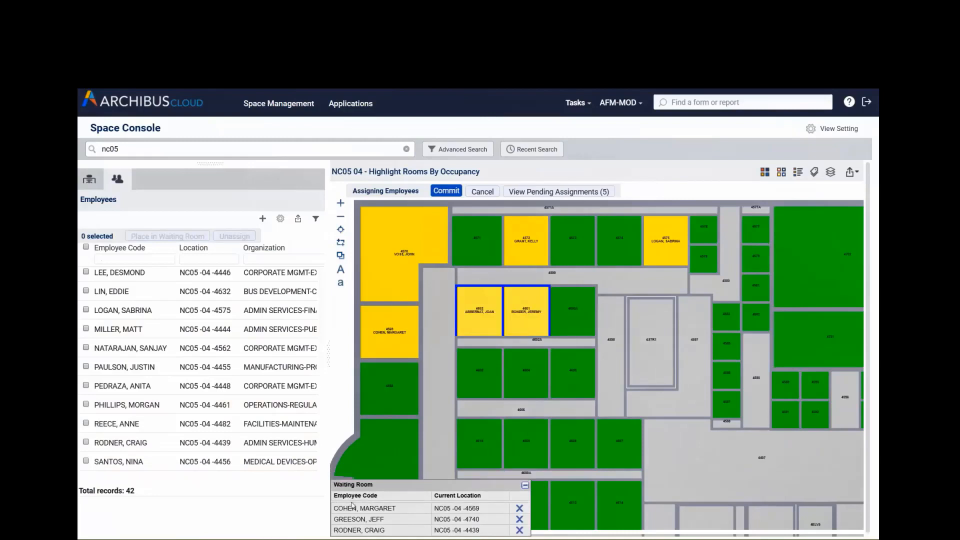
pyautogui.moveTo(350, 508); pyautogui.dragTo(470, 374)
pyautogui.moveTo(359, 519); pyautogui.dragTo(536, 395)
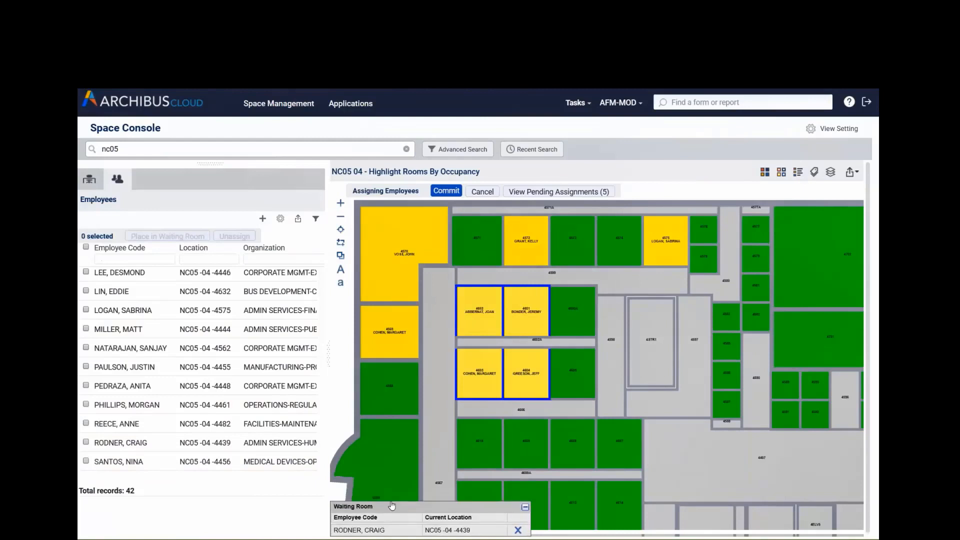
pyautogui.moveTo(353, 529); pyautogui.dragTo(515, 396)
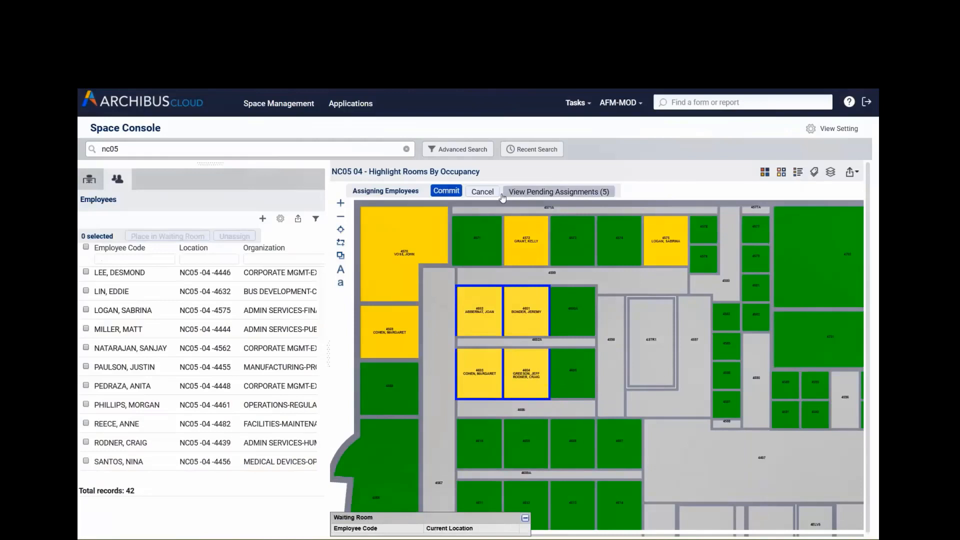
pyautogui.click(455, 193)
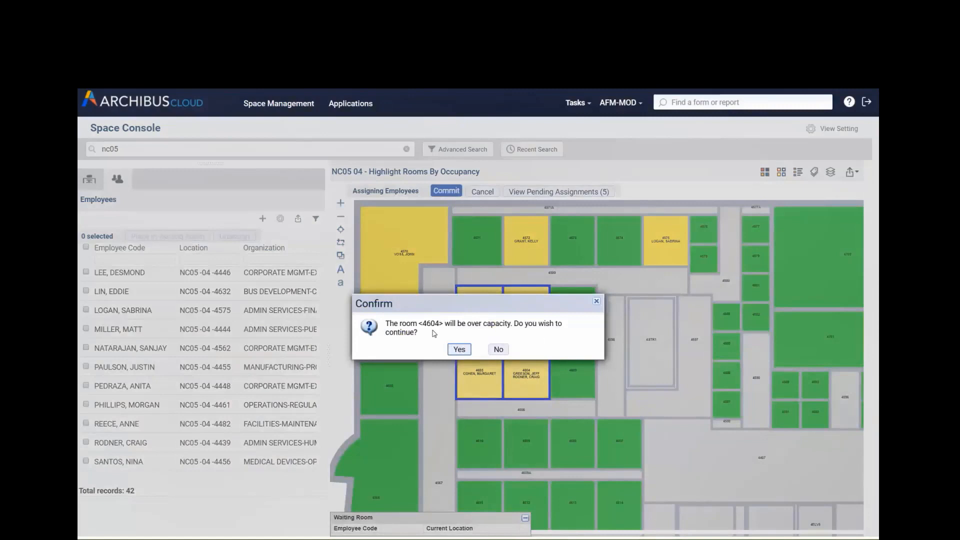
pyautogui.click(460, 350)
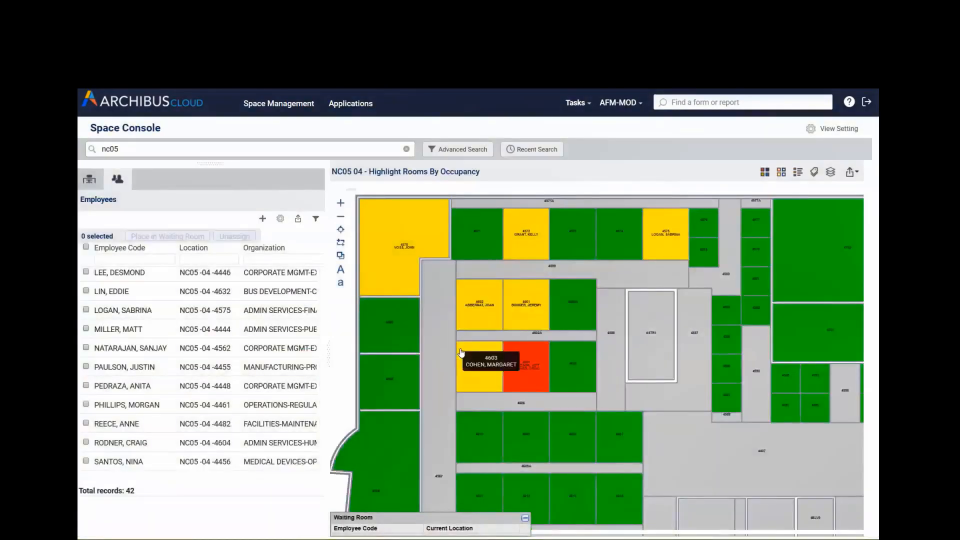
# - Move one employee from over-capacity room 4604 to the vacant room beside it on the floor plan and commit the assignment
pyautogui.moveTo(519, 375); pyautogui.dragTo(568, 365)
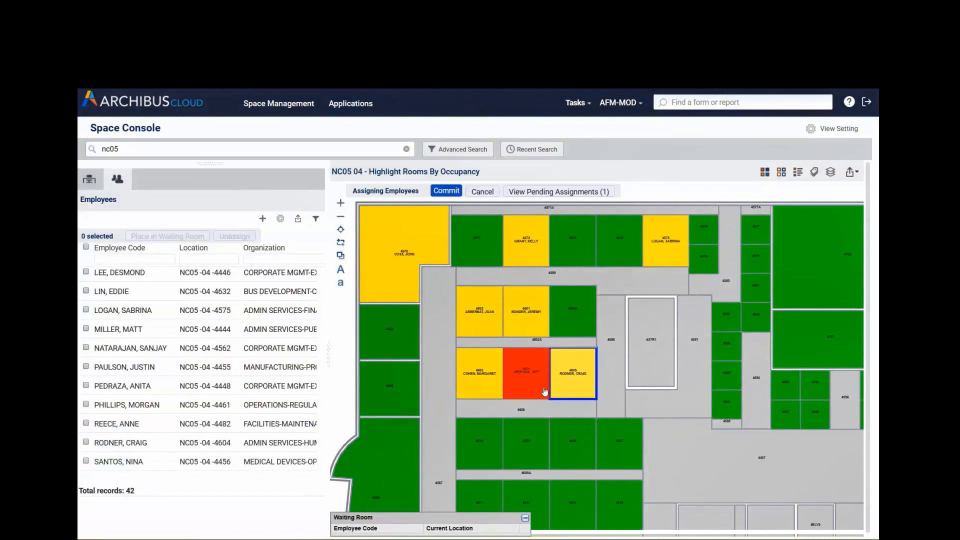
pyautogui.click(450, 194)
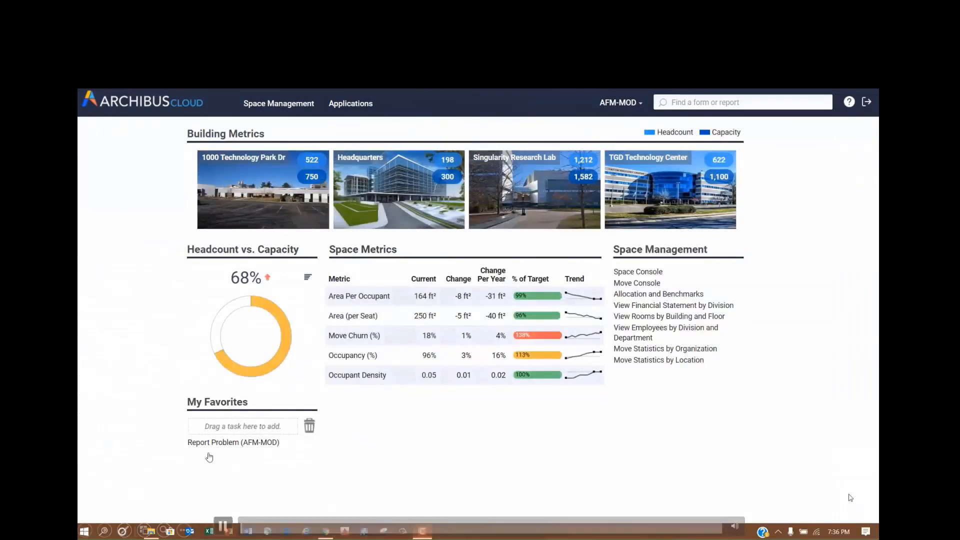
# - Open Allocation and Benchmarks and show the department area by floor chart for building SRL
pyautogui.click(668, 295)
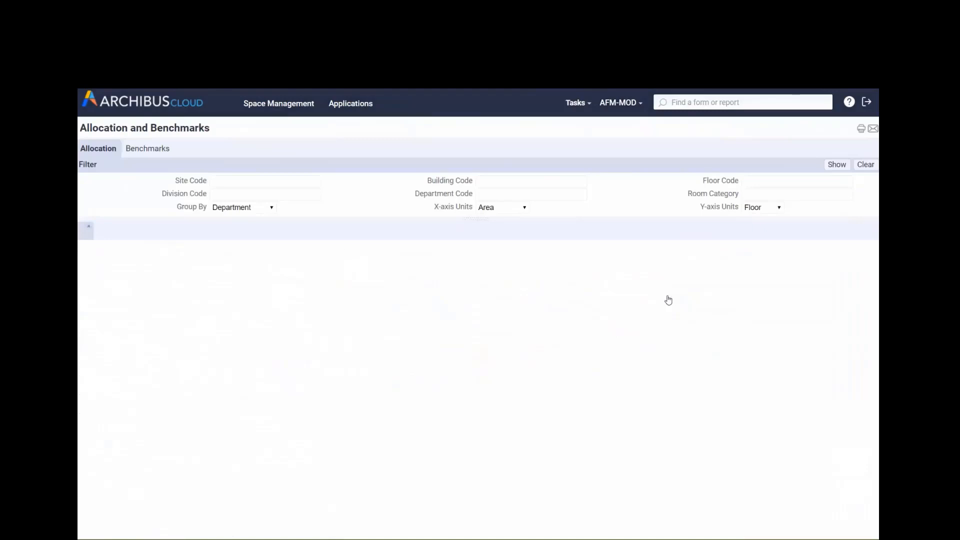
pyautogui.click(512, 182)
pyautogui.write('SRL')
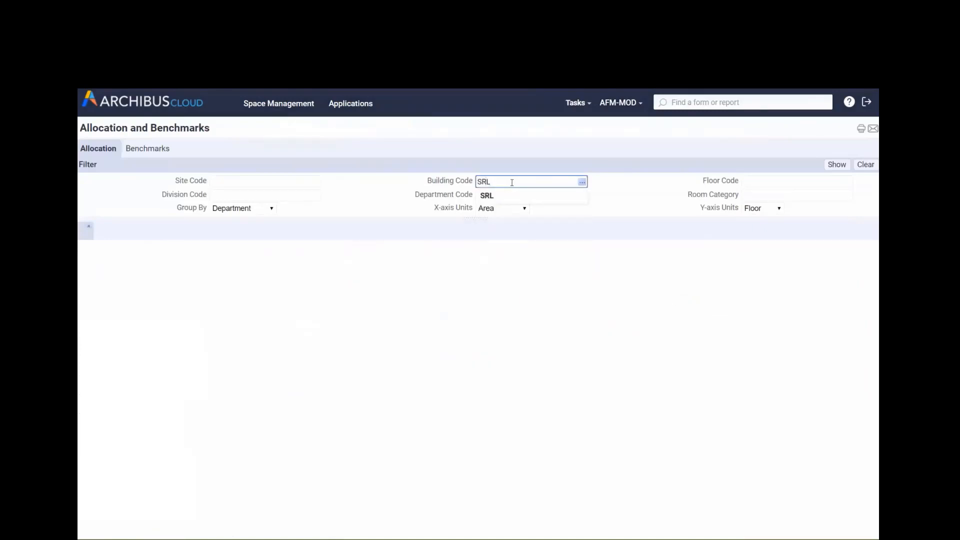
pyautogui.click(485, 196)
pyautogui.click(832, 165)
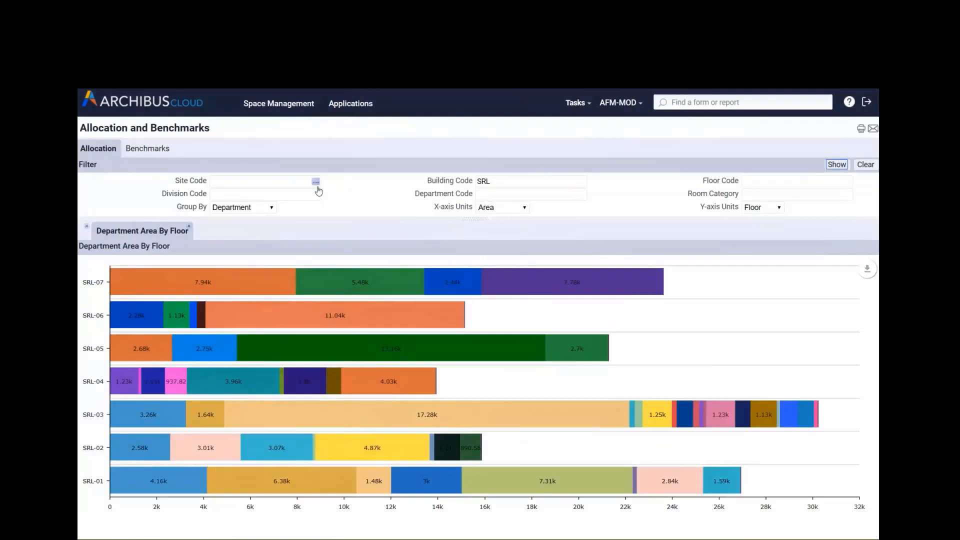
# - Narrow the SRL allocation chart to the EXECUTIVE division and MANAGEMENT department and show the result
pyautogui.click(295, 193)
pyautogui.write('EXE')
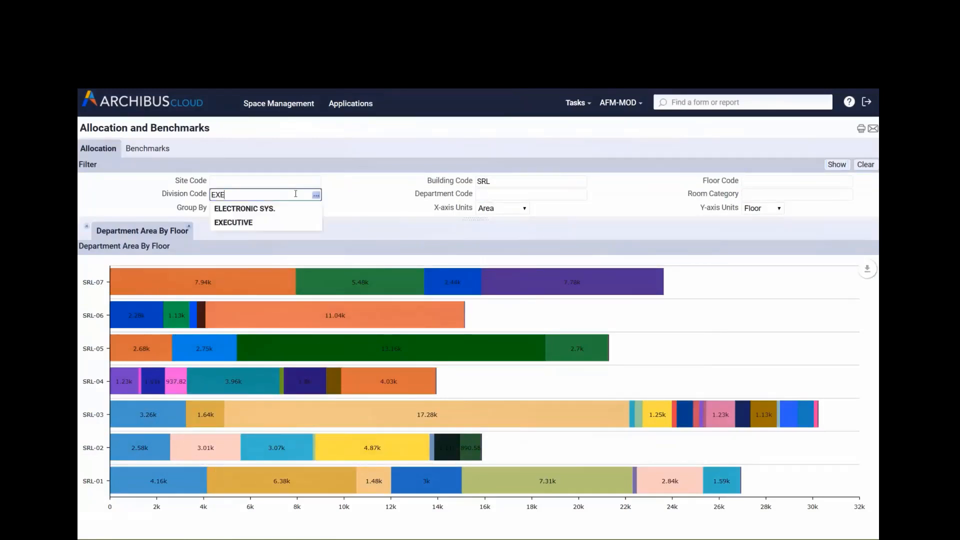
pyautogui.click(270, 209)
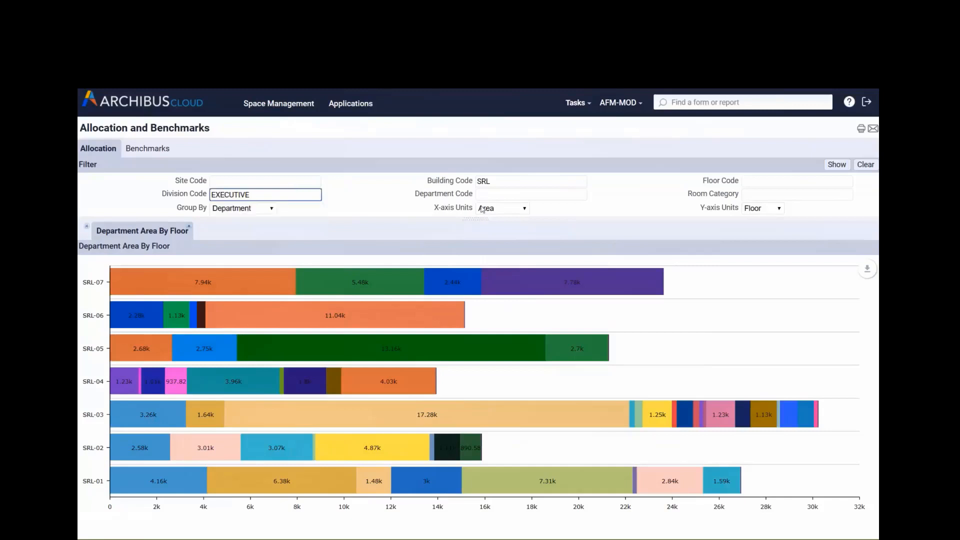
pyautogui.click(500, 195)
pyautogui.write('MAN')
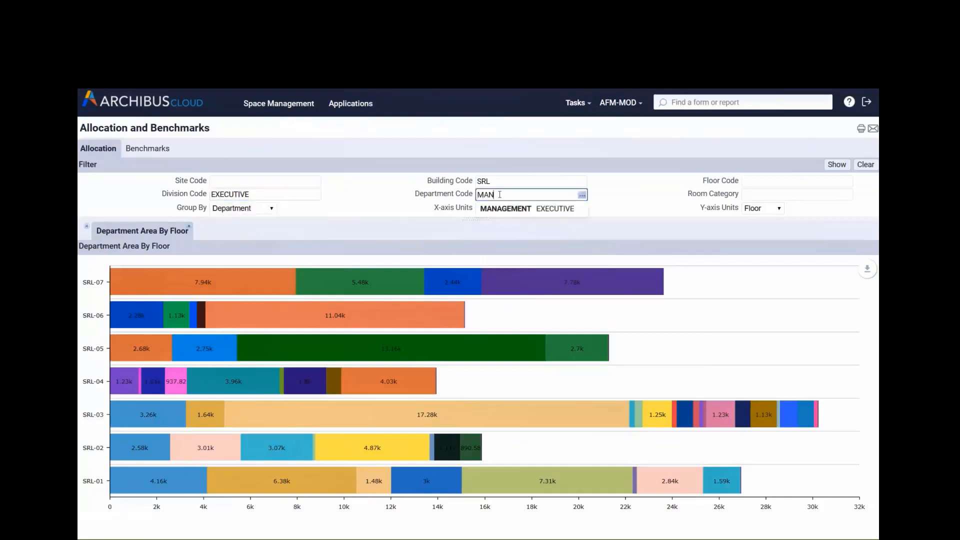
pyautogui.click(505, 208)
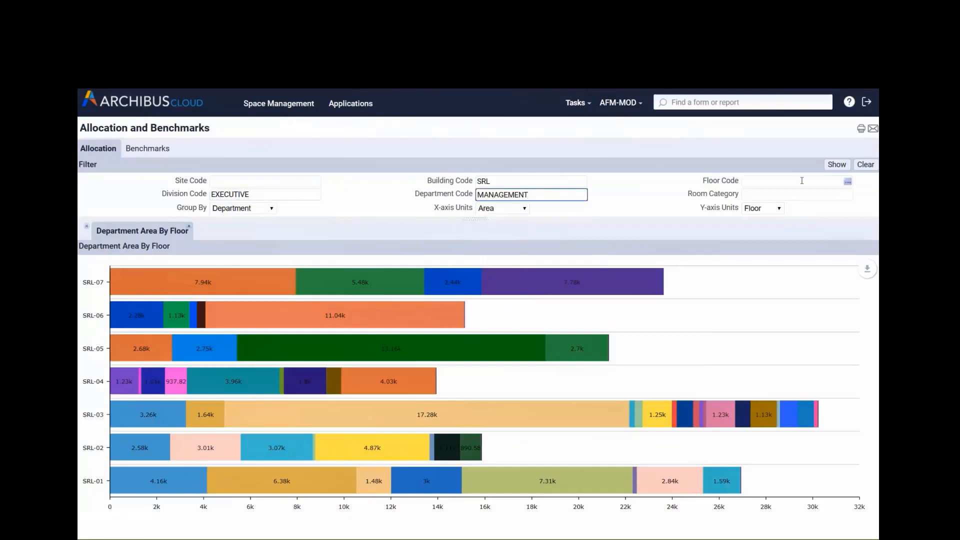
pyautogui.click(849, 167)
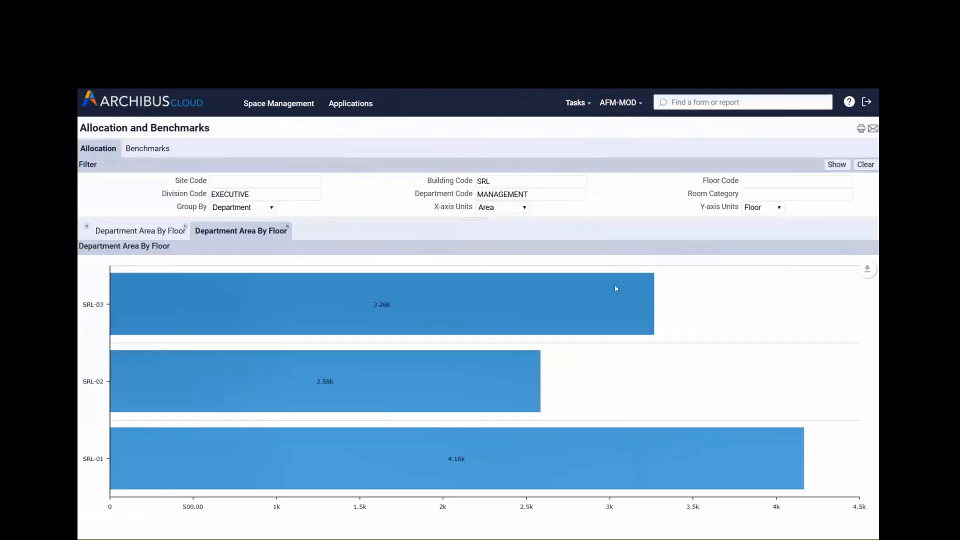
# - Examine the room details behind the SRL-02 bar, widening the details window to show the room areas, and close it
pyautogui.click(325, 381)
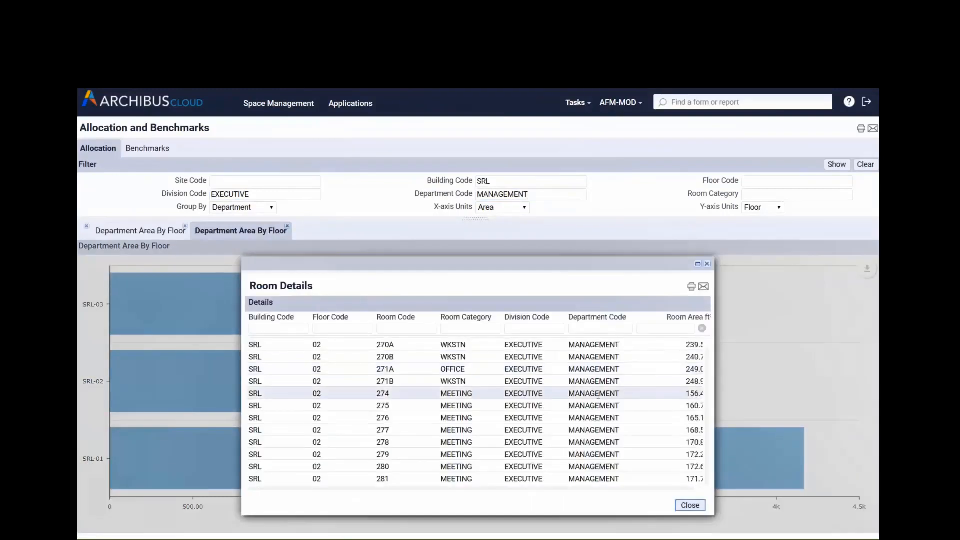
pyautogui.moveTo(713, 383); pyautogui.dragTo(835, 366)
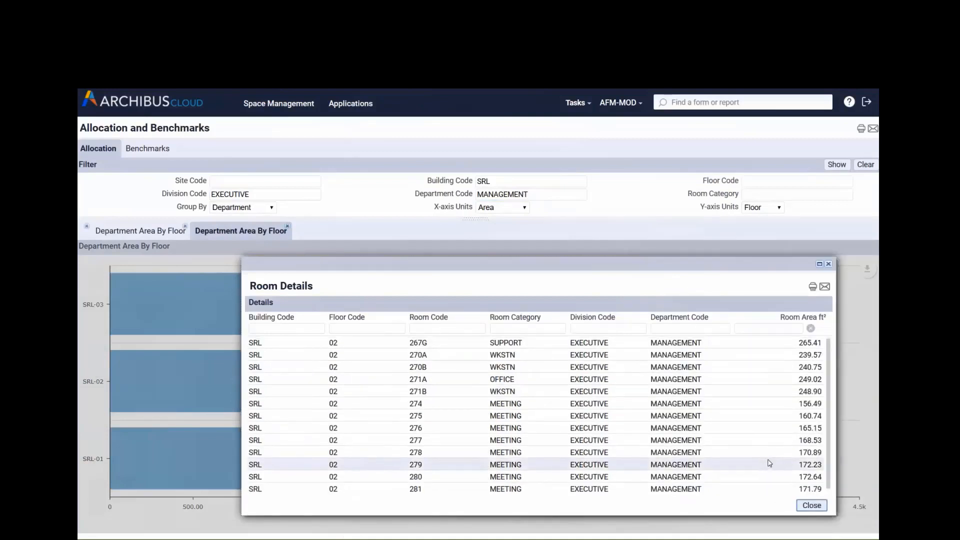
pyautogui.click(812, 505)
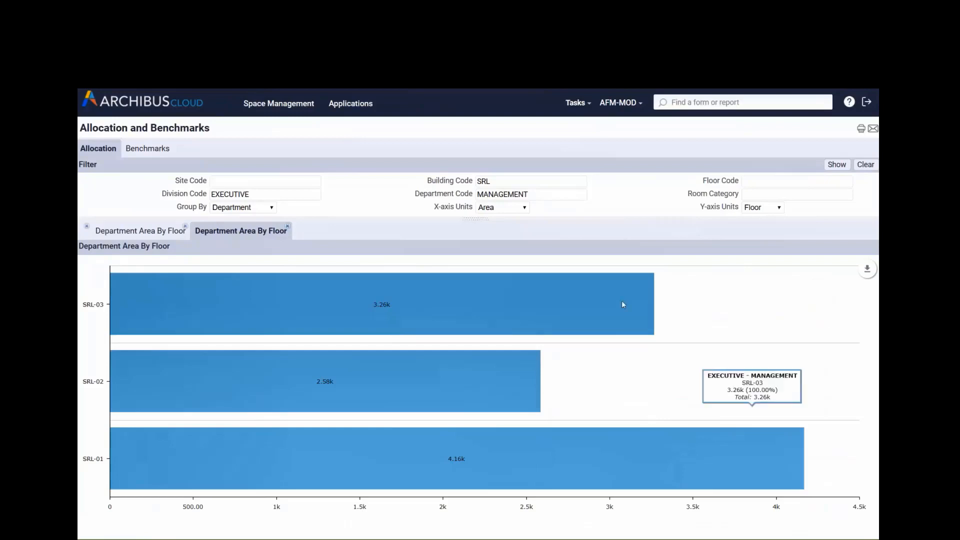
# - Clear the allocation filter and set the site code to BEDFORD
pyautogui.click(866, 165)
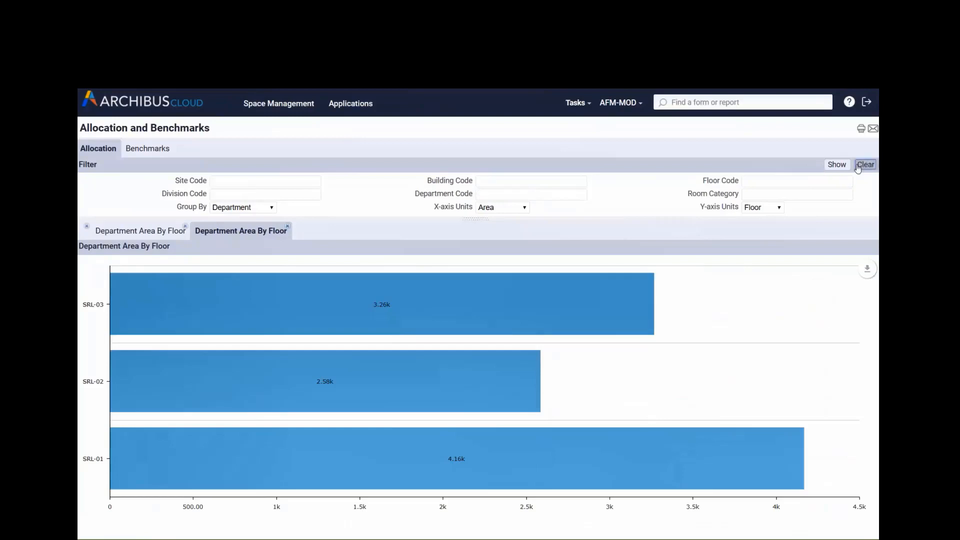
pyautogui.click(236, 182)
pyautogui.write('BEDF')
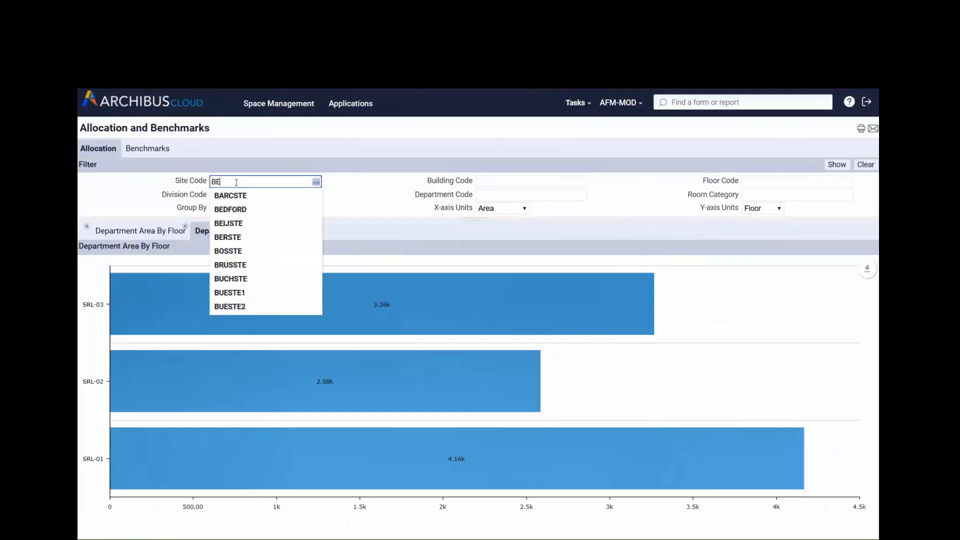
pyautogui.click(230, 196)
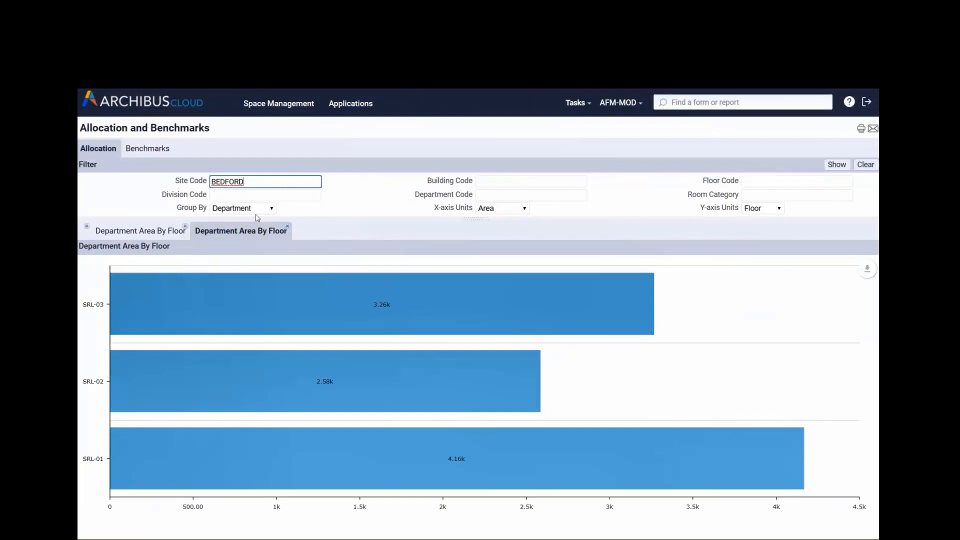
# - Group the allocation chart by Occupancy with Building as the Y-axis unit, and show it
pyautogui.click(273, 209)
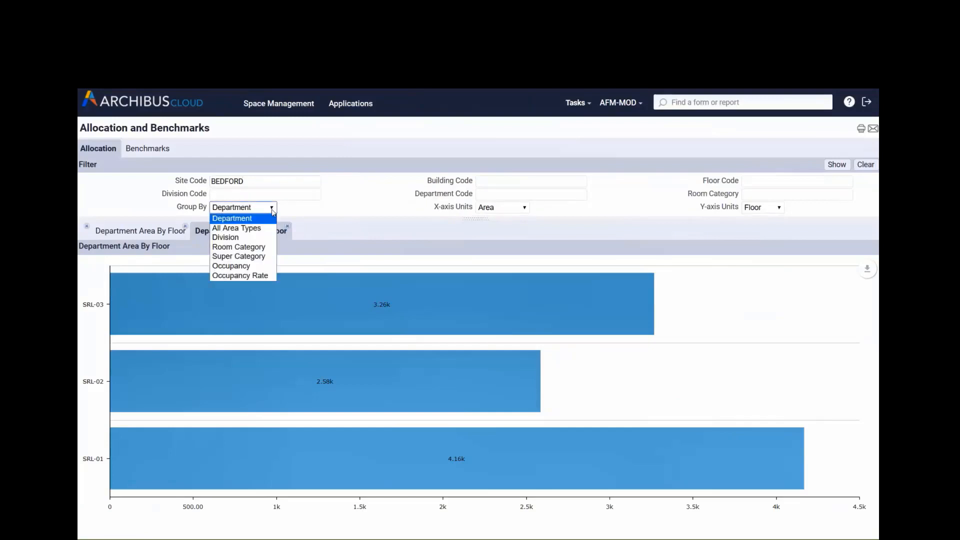
pyautogui.click(228, 265)
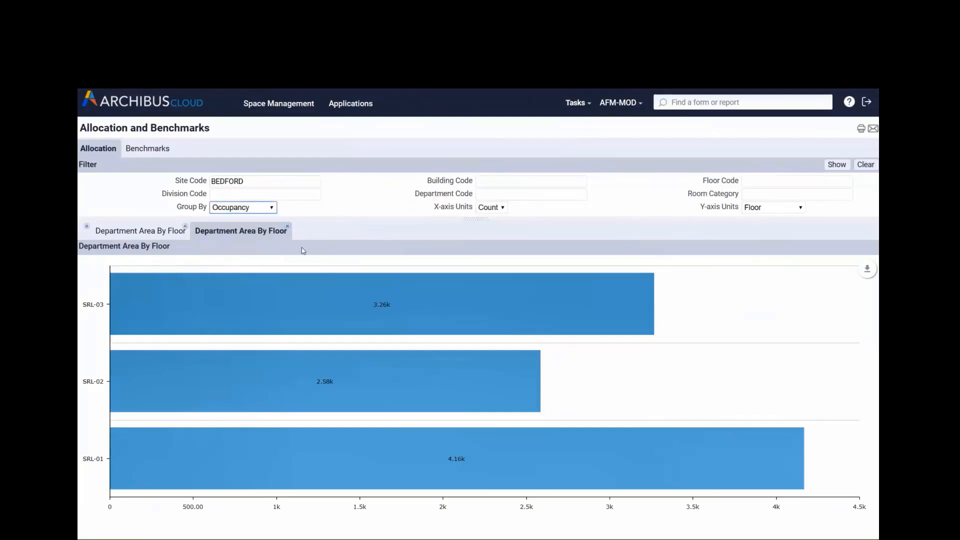
pyautogui.click(801, 208)
pyautogui.click(758, 230)
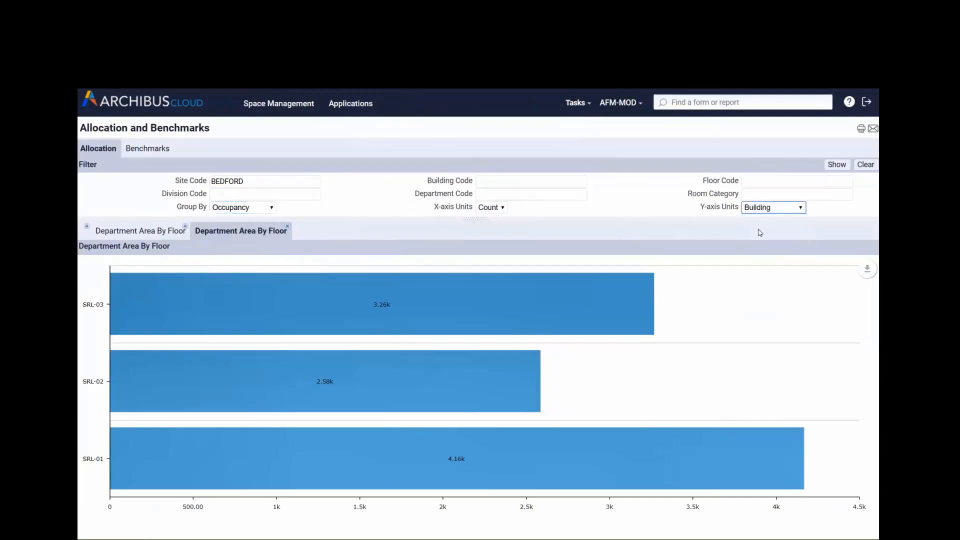
pyautogui.click(837, 165)
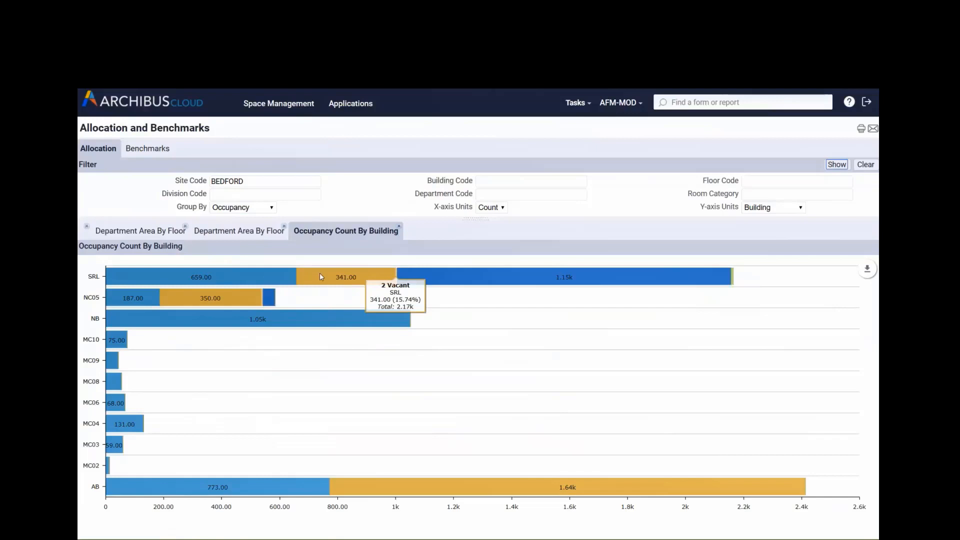
# - Examine the room details behind the thin segment after the 2 Vacant section of the SRL bar, widening the window, and close it
pyautogui.click(398, 277)
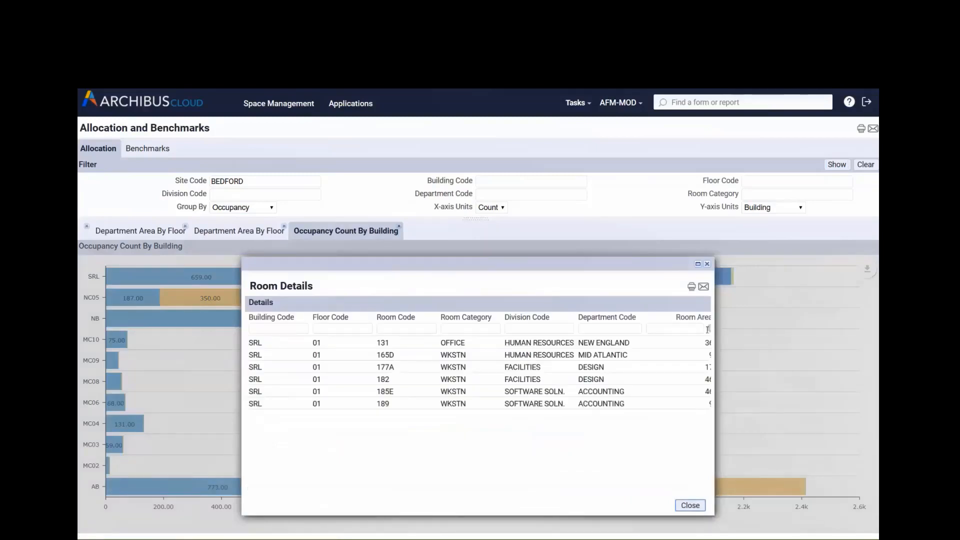
pyautogui.moveTo(715, 329); pyautogui.dragTo(802, 322)
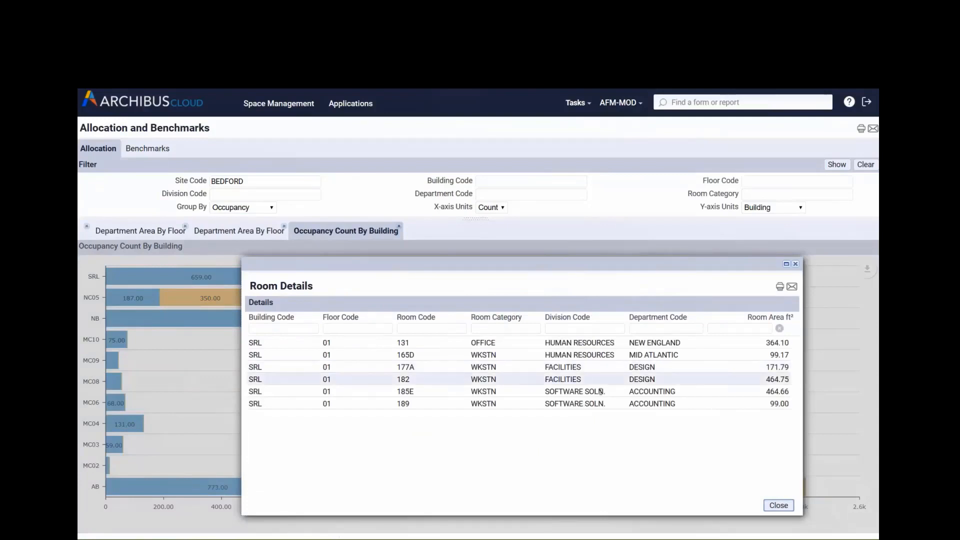
pyautogui.click(778, 506)
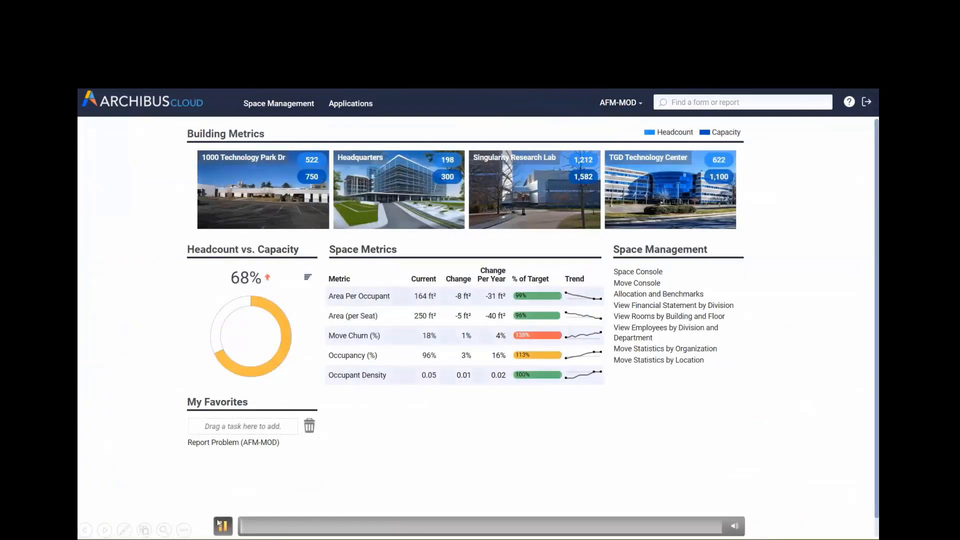
# - Open the Request a Group Move form from the Space Management application
pyautogui.click(350, 107)
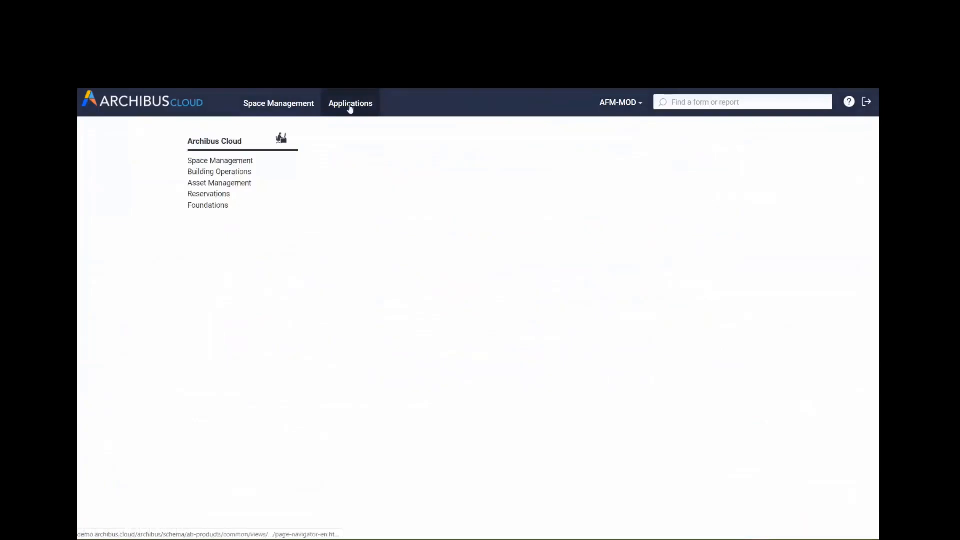
pyautogui.click(240, 161)
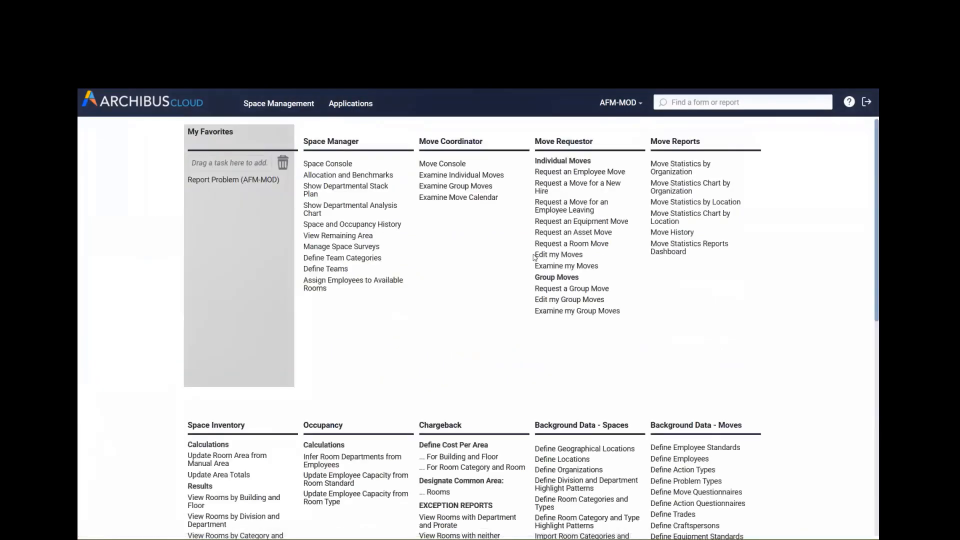
pyautogui.click(546, 294)
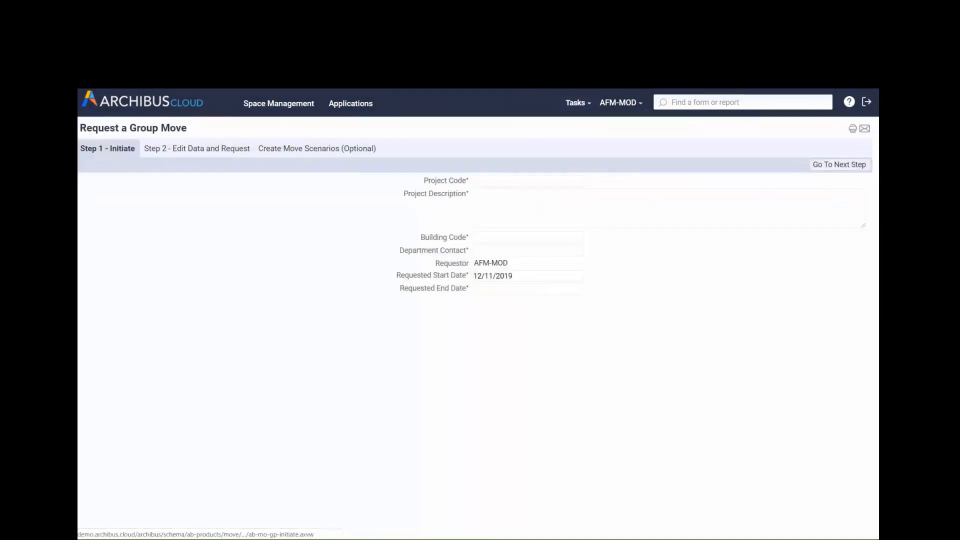
# - Enter the project code NC05 CONSOLIDATION and the description "Move Exec Management to NC)%" for the group move
pyautogui.click(488, 183)
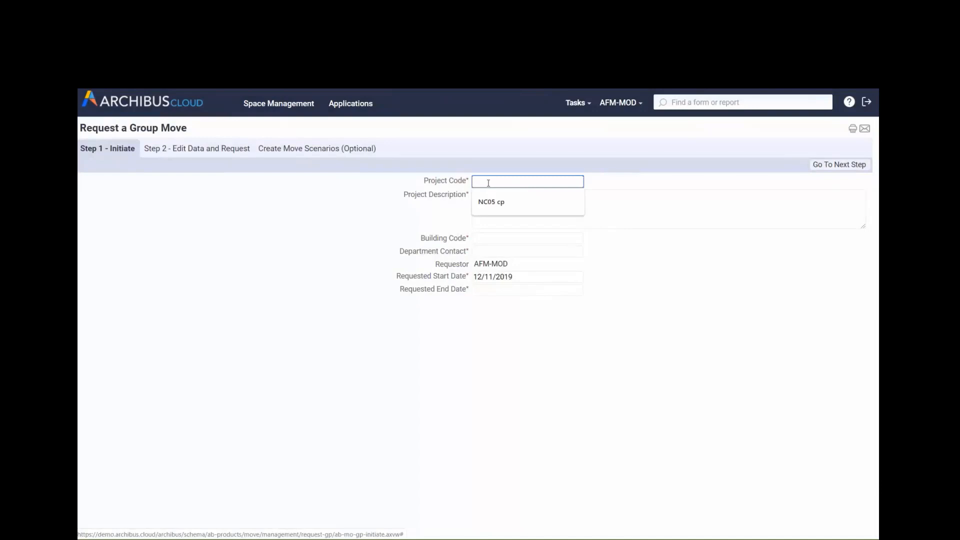
pyautogui.write('NC05 CONSOLIDATION')
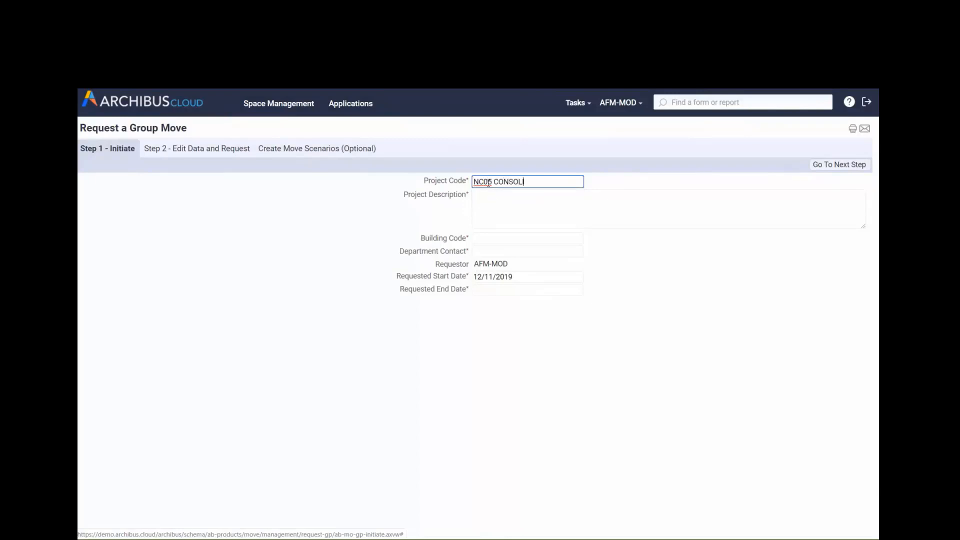
pyautogui.press('Tab')
pyautogui.write('Move Exec Management')
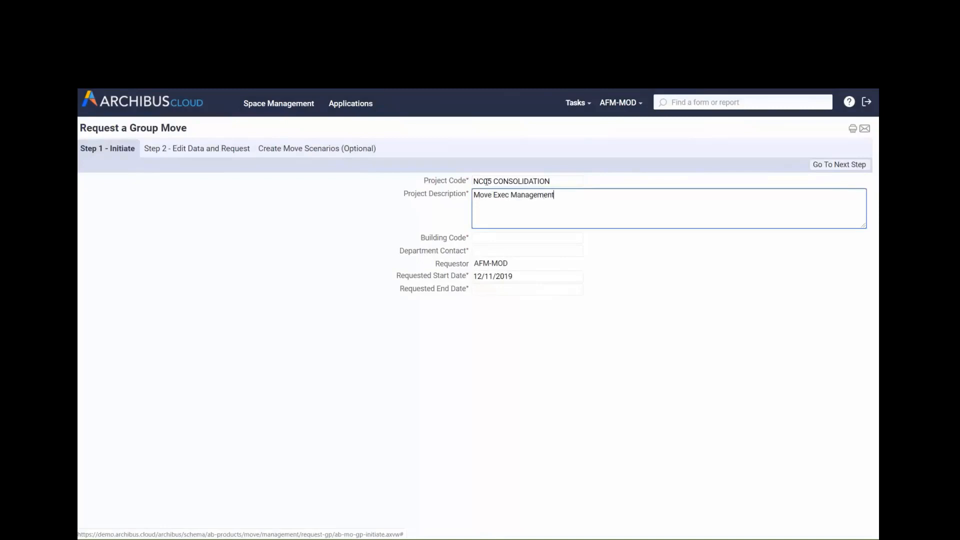
pyautogui.write(' to NC)%')
# - Set the group move's building code to NC05 and select an employee as the department contact
pyautogui.click(490, 238)
pyautogui.write('NC05')
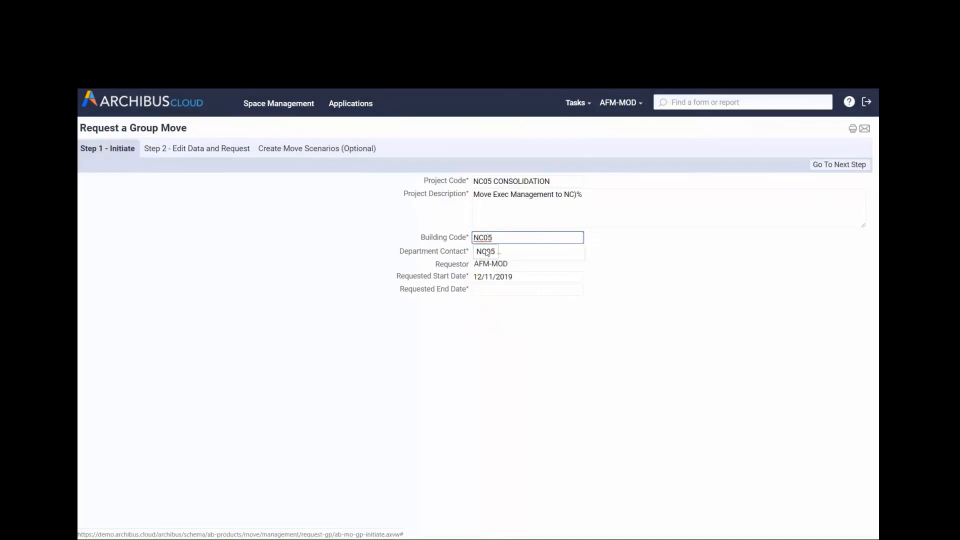
pyautogui.click(486, 253)
pyautogui.click(579, 252)
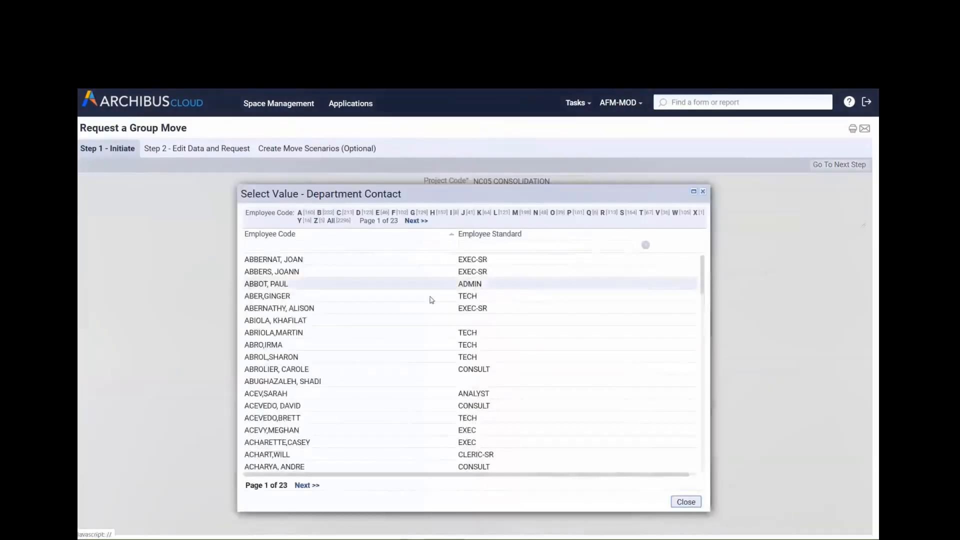
pyautogui.click(281, 406)
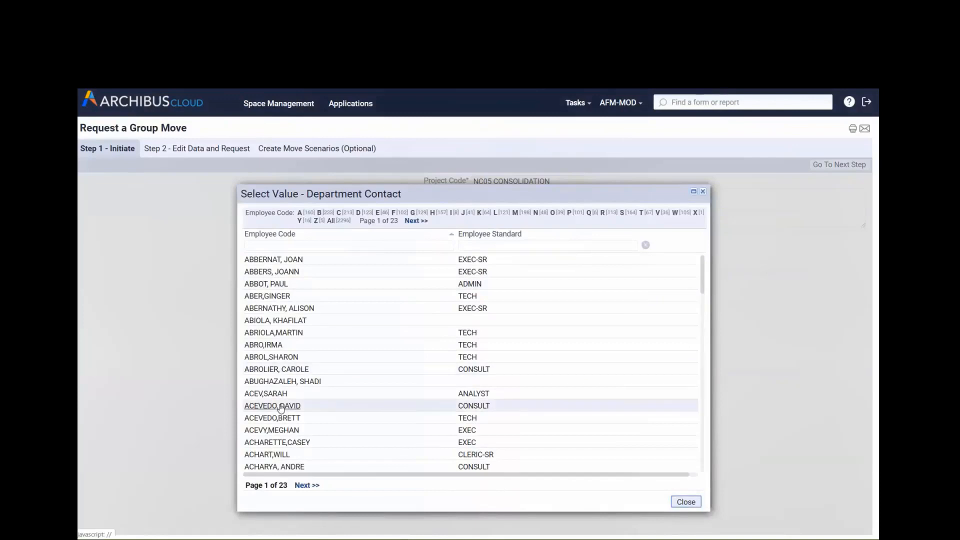
# - Set the group move's requested start date to 12/27/2019 and requested end date to 12/30/2019
pyautogui.click(577, 276)
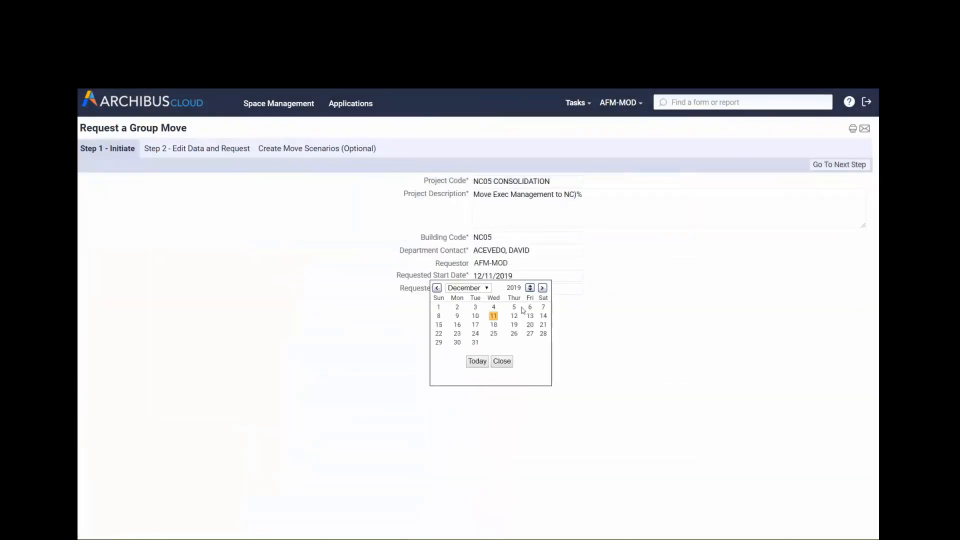
pyautogui.click(530, 334)
pyautogui.click(576, 290)
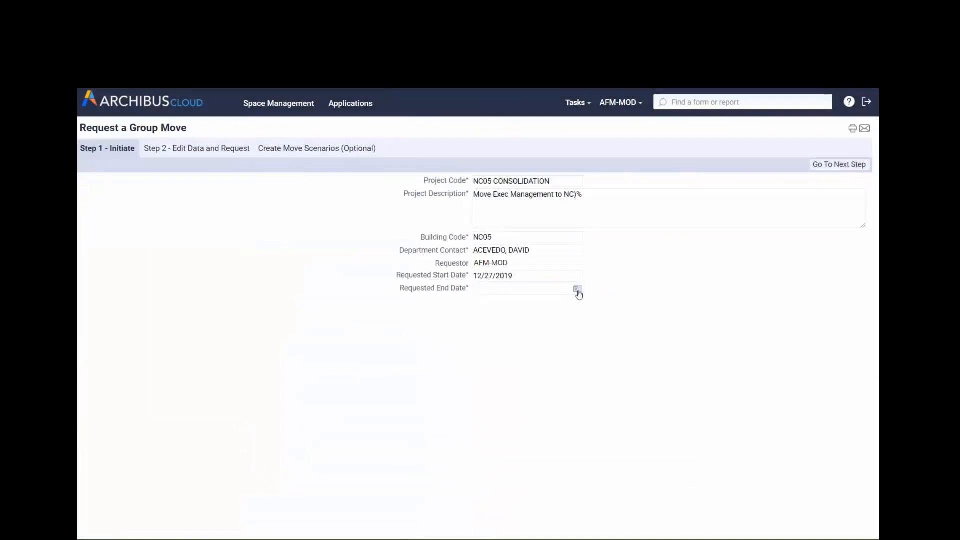
pyautogui.click(456, 359)
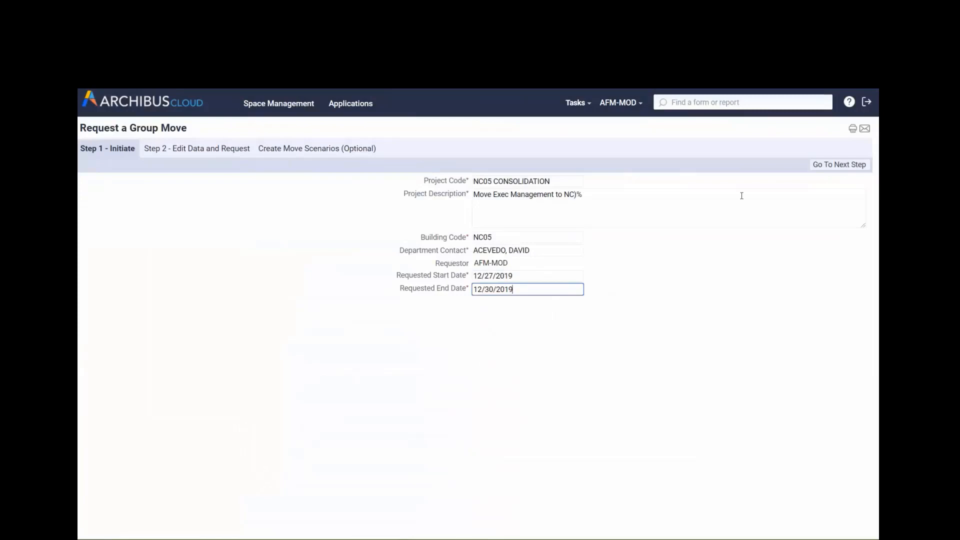
# - Advance the group move to data editing and start adding multiple employees, clearing the From Division, From Department and From Bldg. filters
pyautogui.click(825, 165)
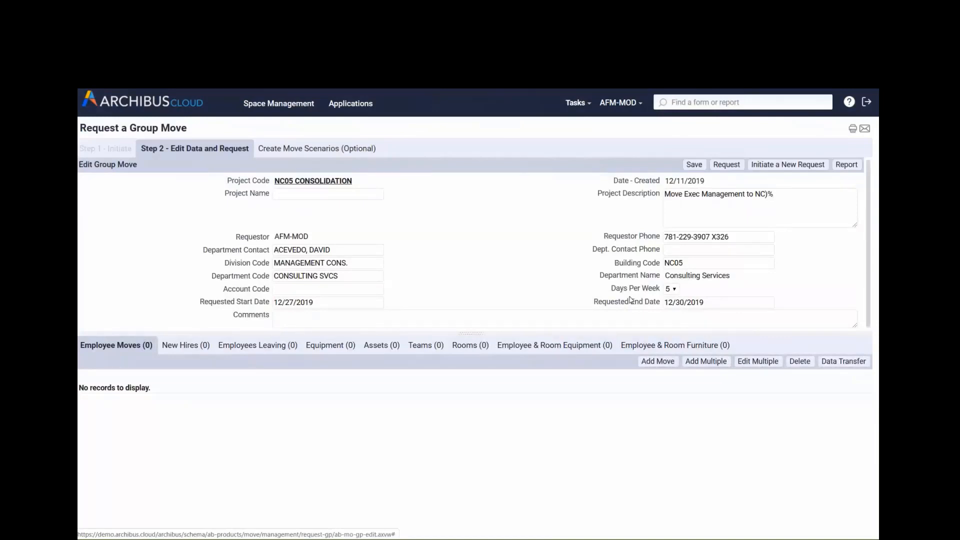
pyautogui.click(699, 363)
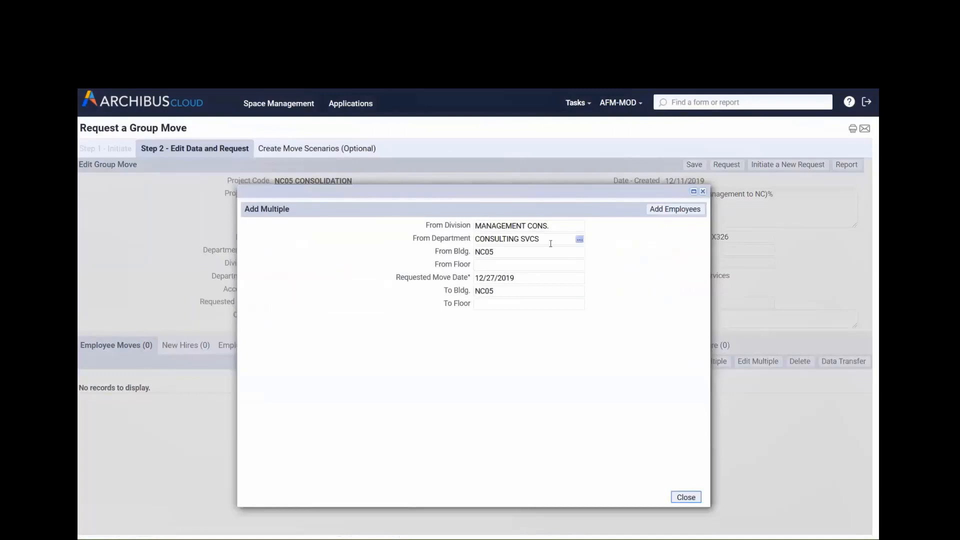
pyautogui.press('BackSpace')
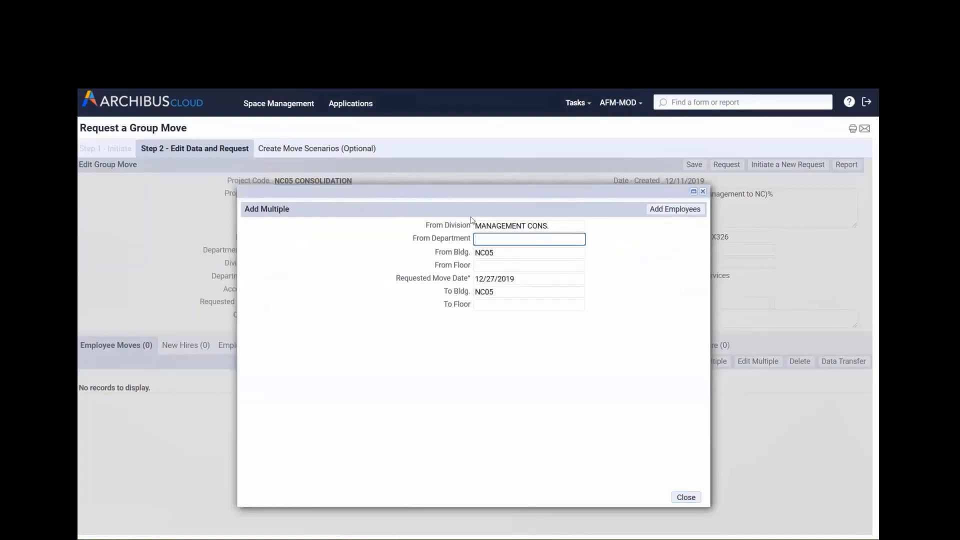
pyautogui.click(555, 226)
pyautogui.moveTo(555, 227); pyautogui.dragTo(450, 225)
pyautogui.press('BackSpace')
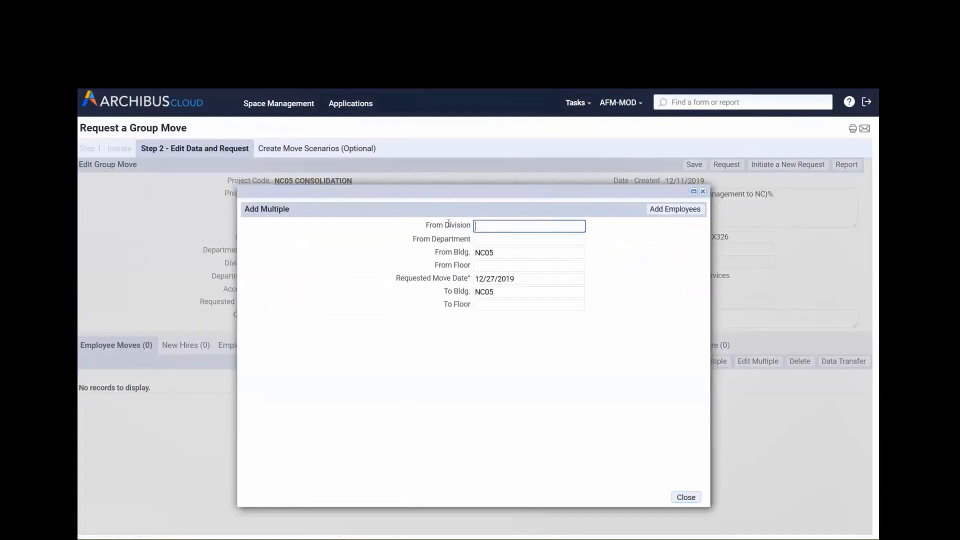
pyautogui.press('Tab')
pyautogui.press('Tab')
pyautogui.press('BackSpace')
# - Set From Division to EXECUTIVE and From Department to MANAGEMENT for the employees being added
pyautogui.click(490, 226)
pyautogui.write('EXEC')
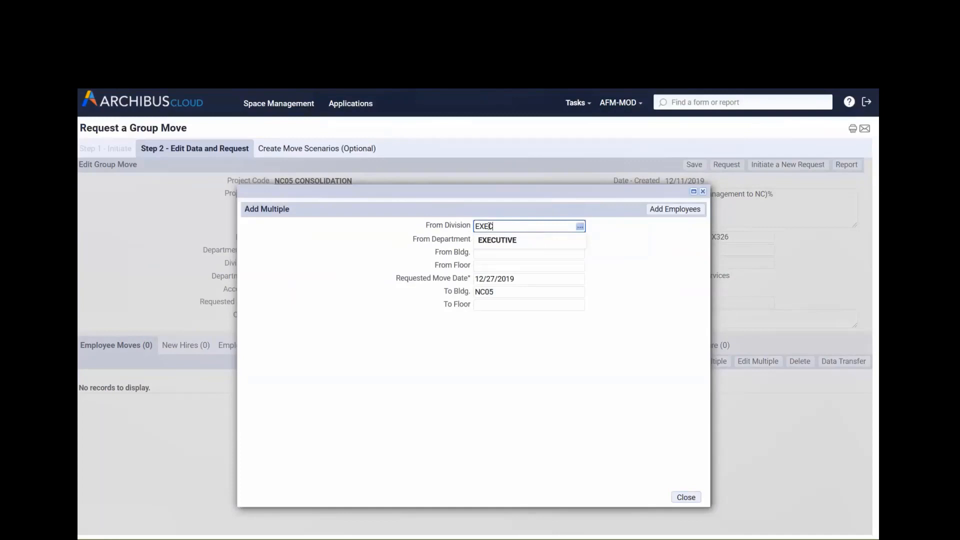
pyautogui.click(495, 240)
pyautogui.click(492, 241)
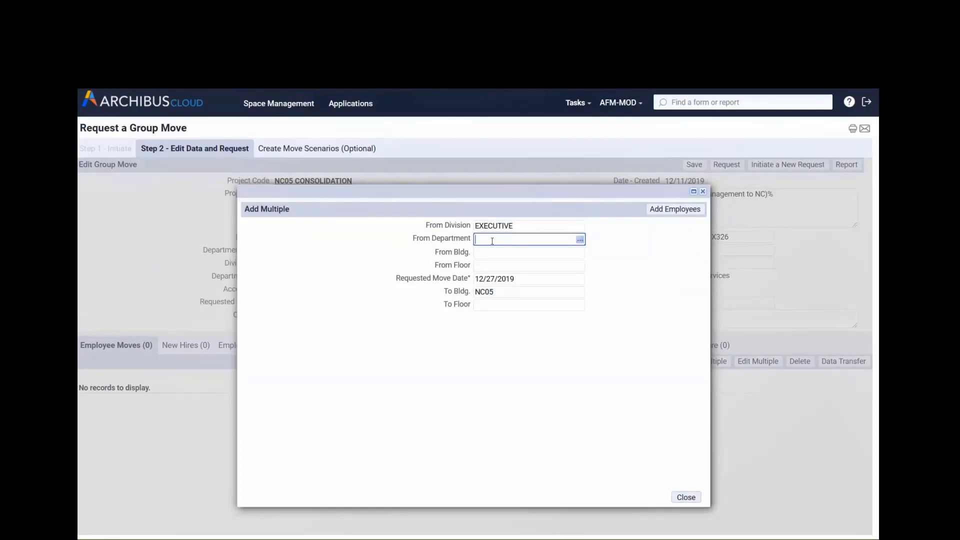
pyautogui.write('MANA')
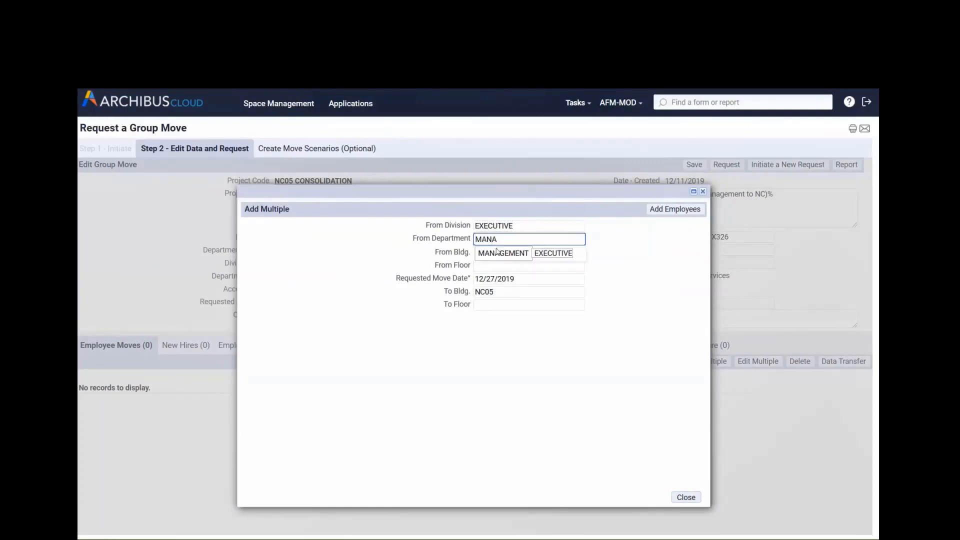
pyautogui.click(497, 254)
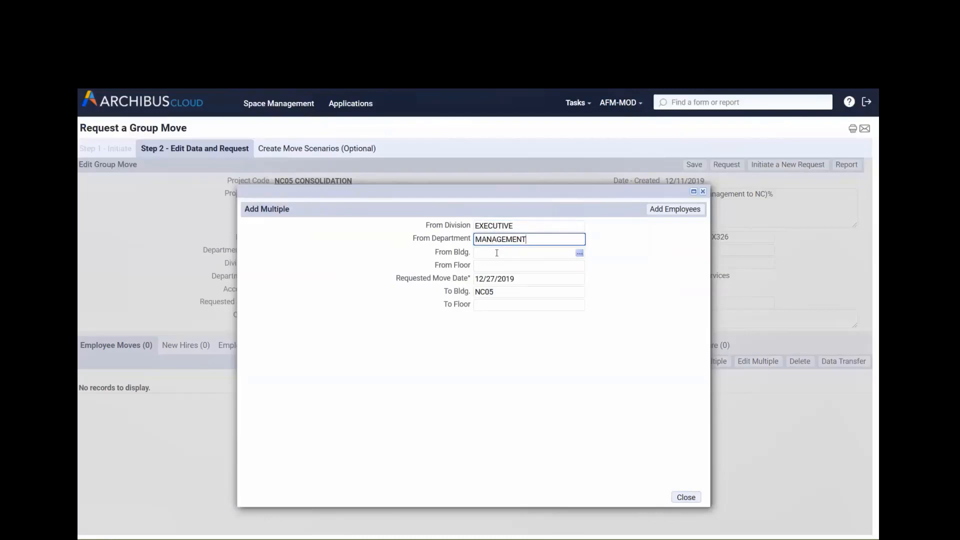
# - Set the destination floor to 04 and add the matching employees to the group move
pyautogui.click(566, 306)
pyautogui.write('04')
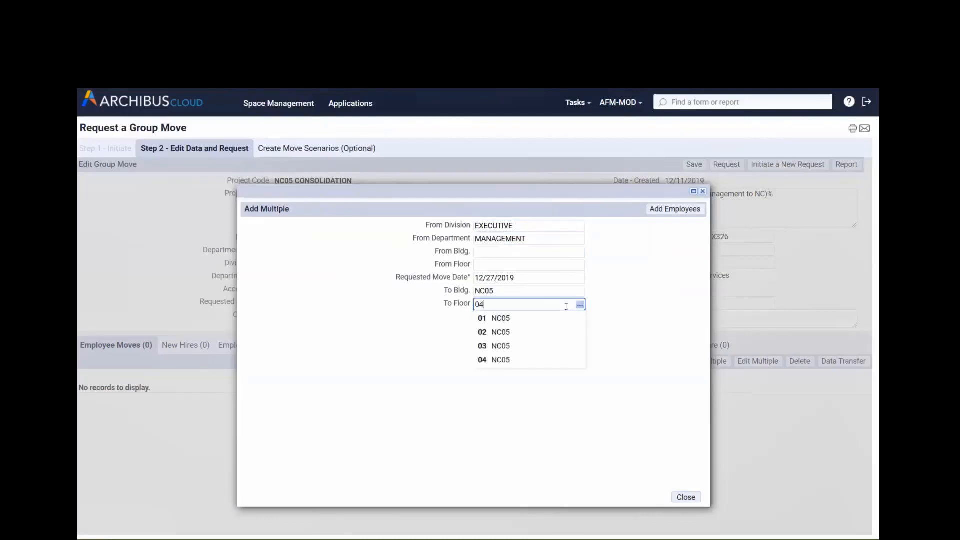
pyautogui.click(481, 319)
pyautogui.click(671, 216)
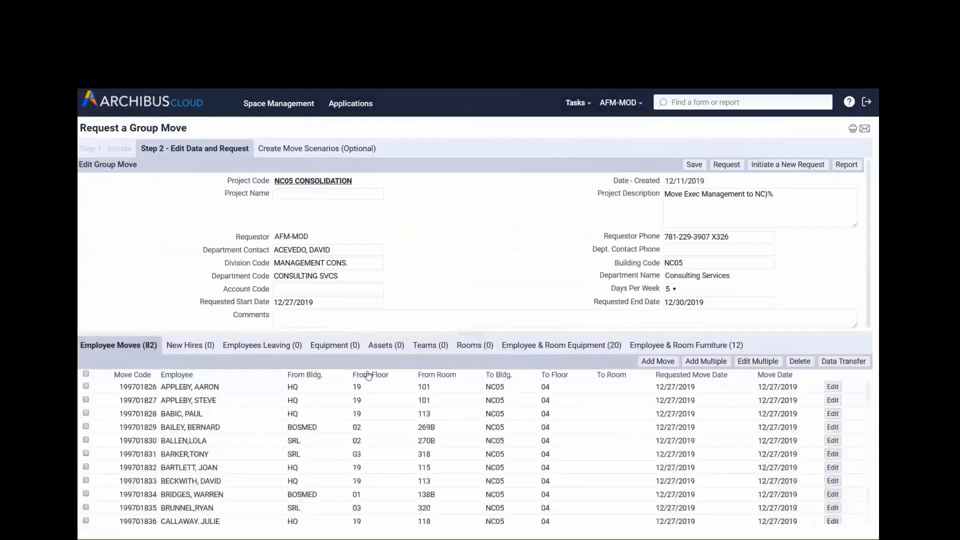
# - Sort the employee moves by origin building, review the list, and submit the group move request
pyautogui.click(313, 381)
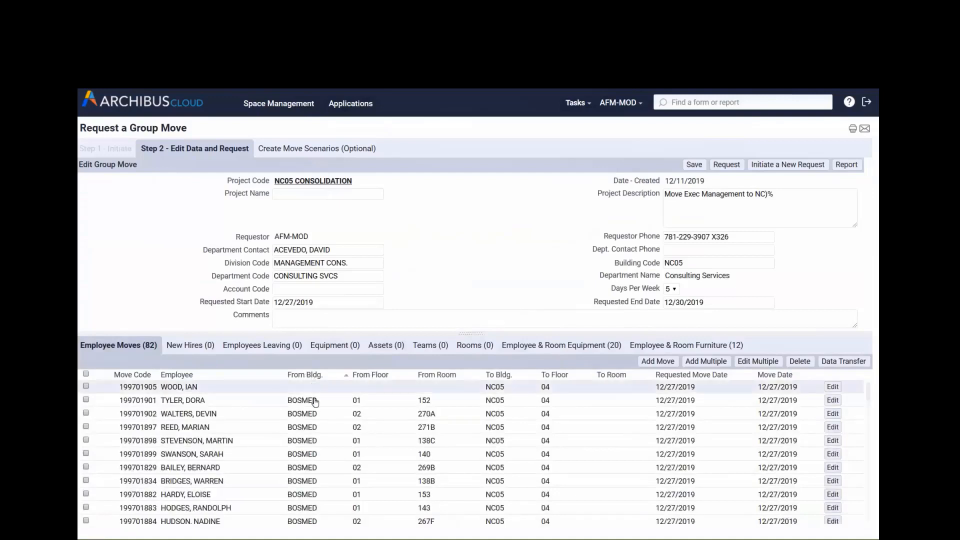
pyautogui.scroll(-10, 314, 405)
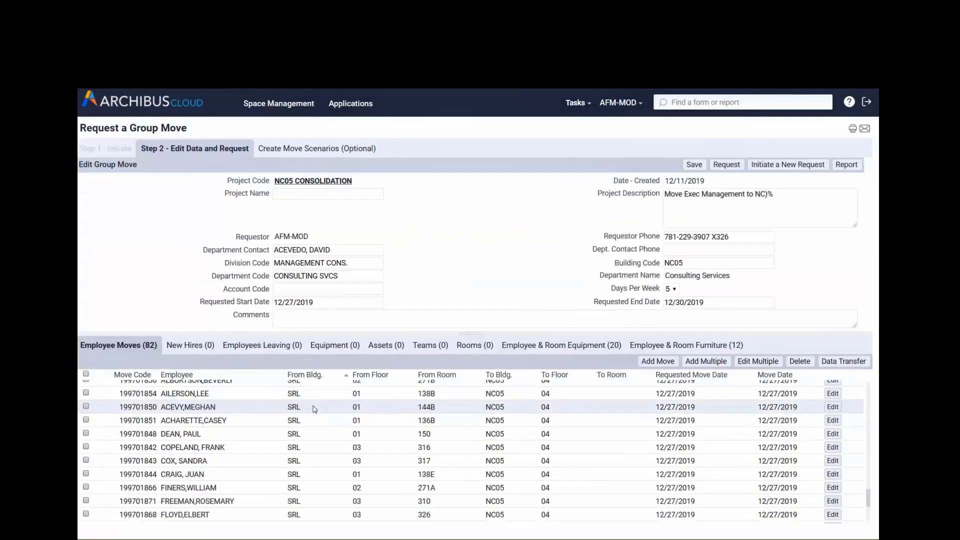
pyautogui.scroll(8, 314, 409)
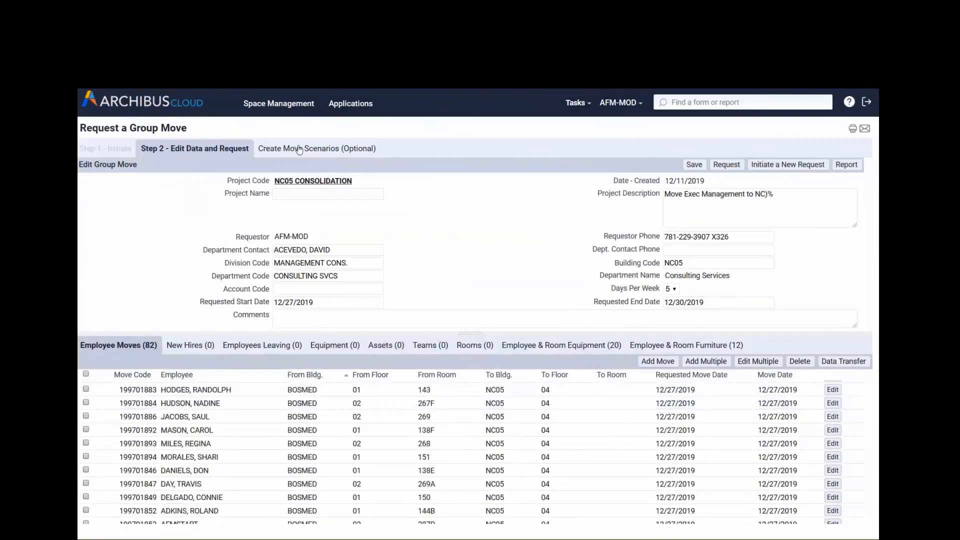
pyautogui.click(730, 167)
# - Open the Move Console, expand the Requested moves, and open Scenario 1 of the NC05 CONSOLIDATION group move
pyautogui.click(286, 114)
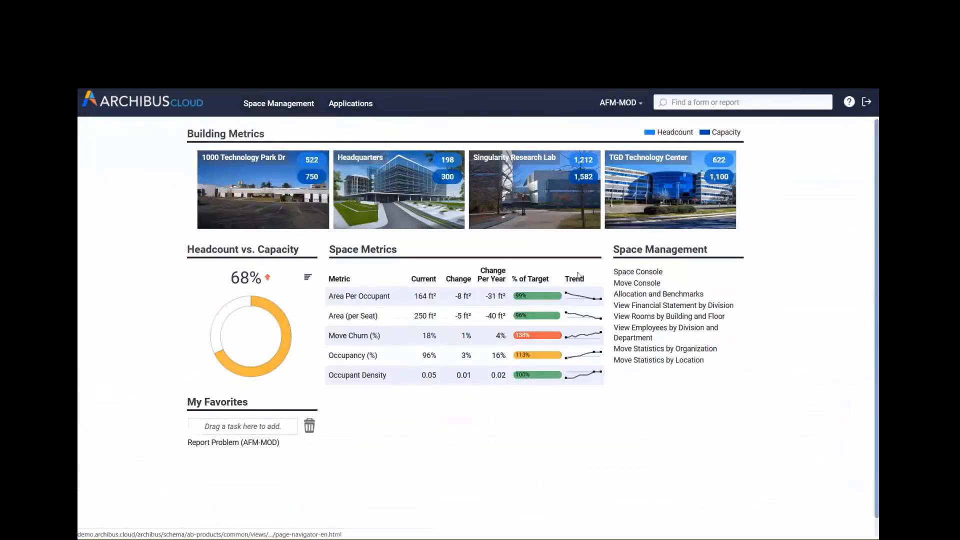
pyautogui.click(636, 283)
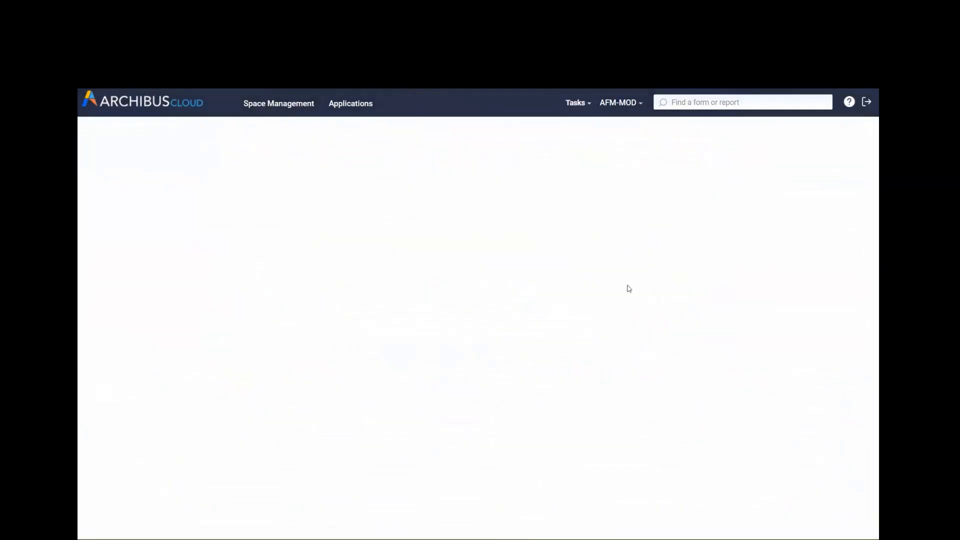
pyautogui.click(206, 196)
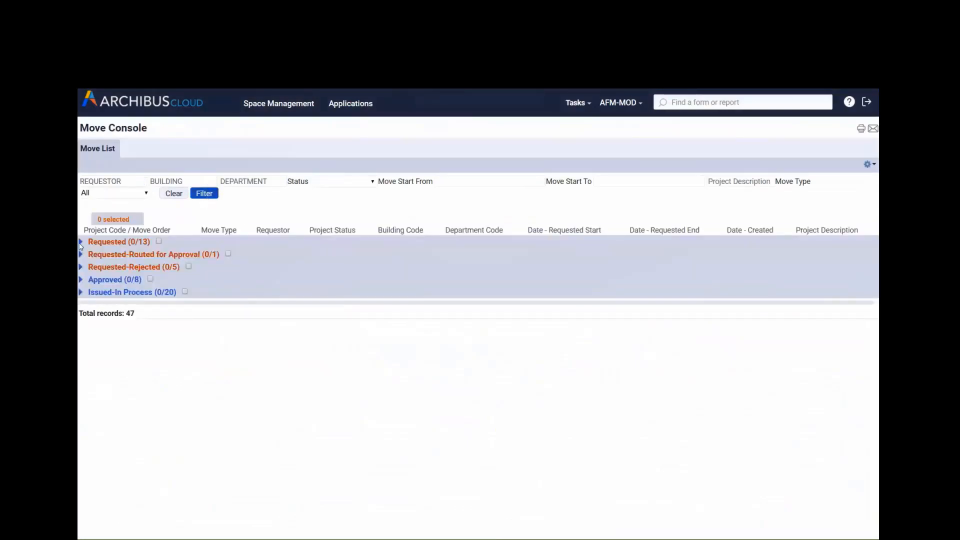
pyautogui.click(81, 243)
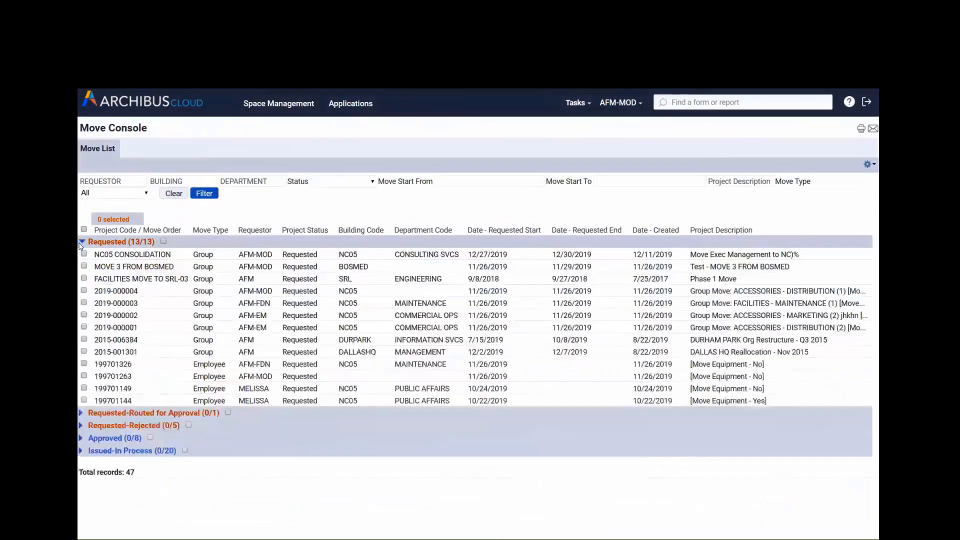
pyautogui.click(109, 256)
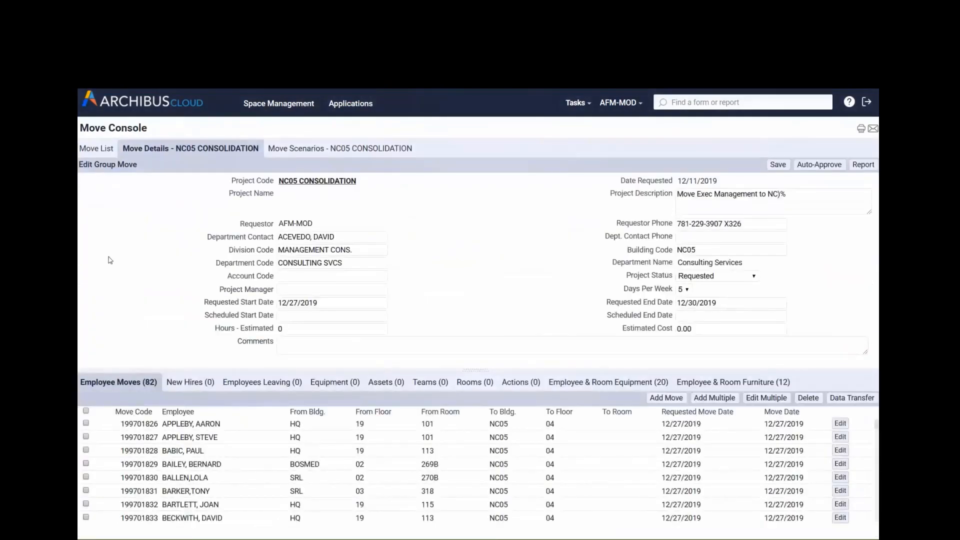
pyautogui.click(292, 150)
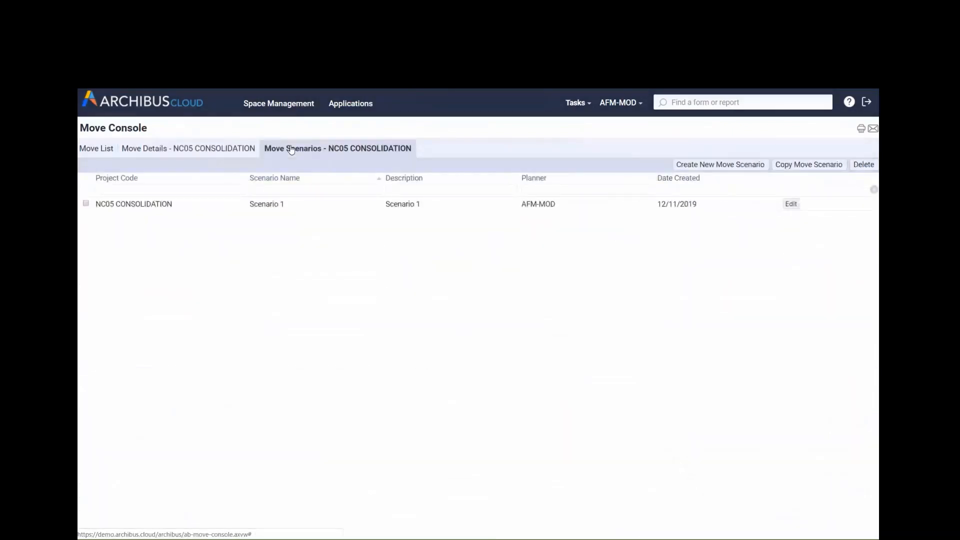
pyautogui.click(152, 206)
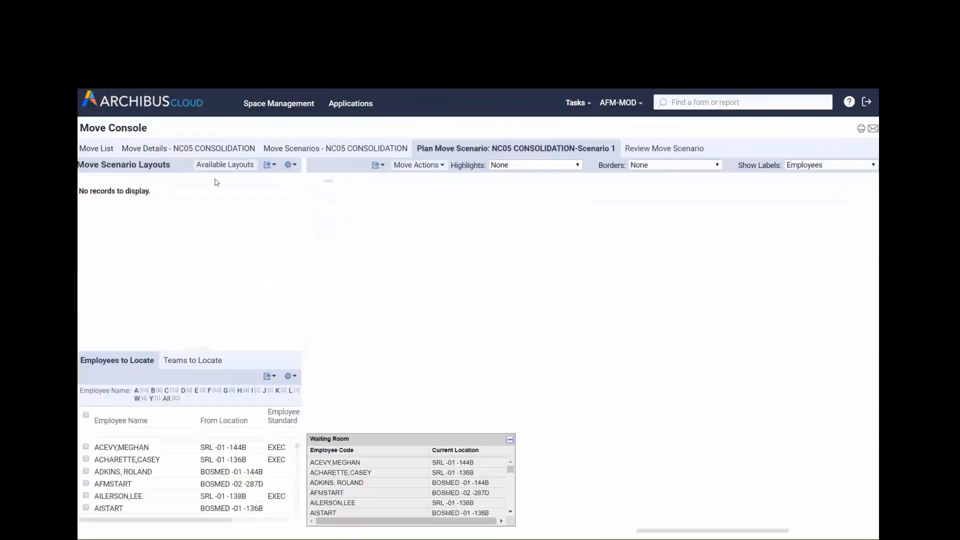
# - Filter the available layouts by building NC05 and floor 04, and add the nc05-04.svg layout to the scenario
pyautogui.click(226, 164)
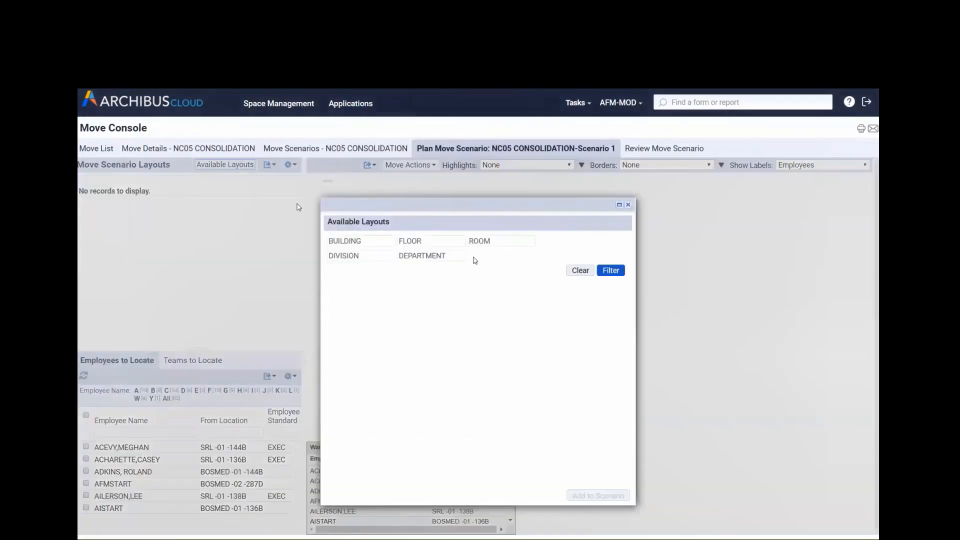
pyautogui.click(362, 240)
pyautogui.write('NC05')
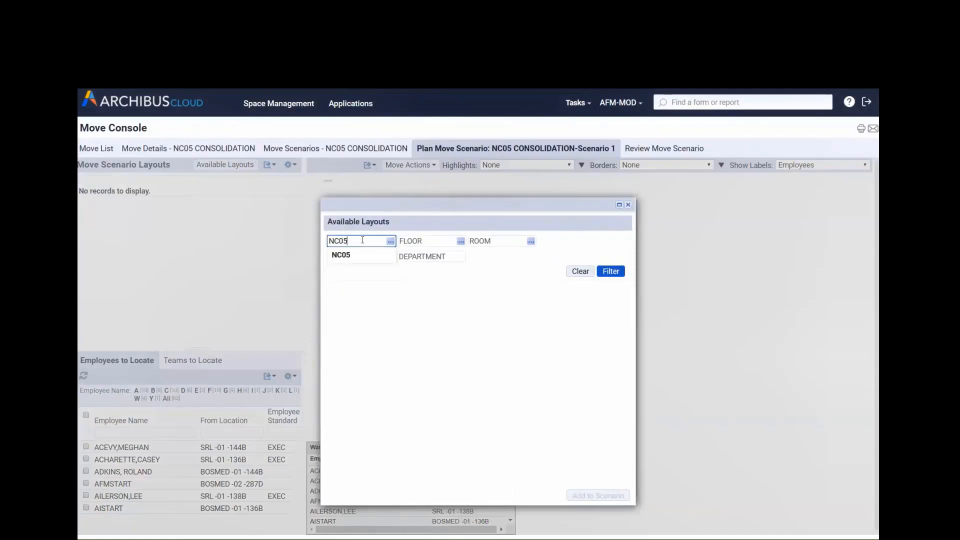
pyautogui.click(341, 255)
pyautogui.click(418, 241)
pyautogui.write('04')
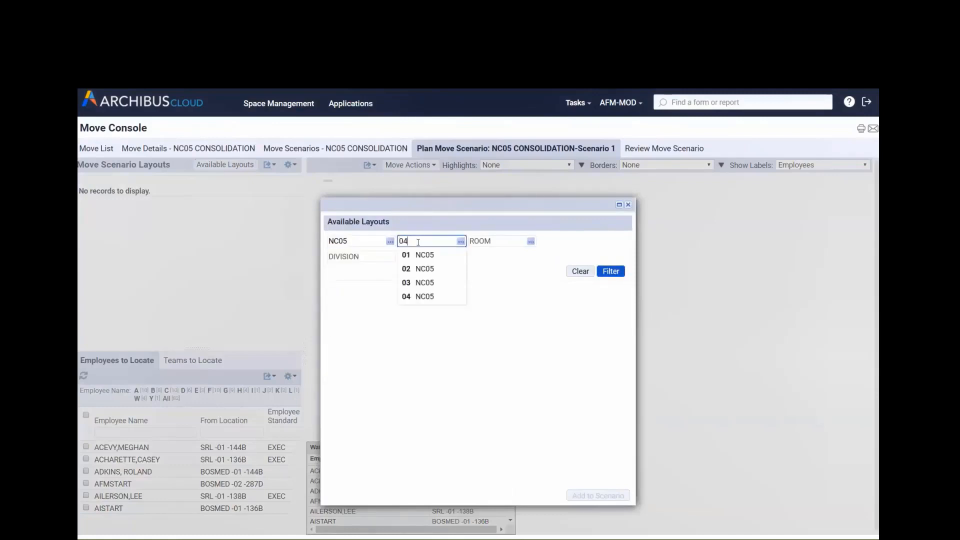
pyautogui.click(425, 255)
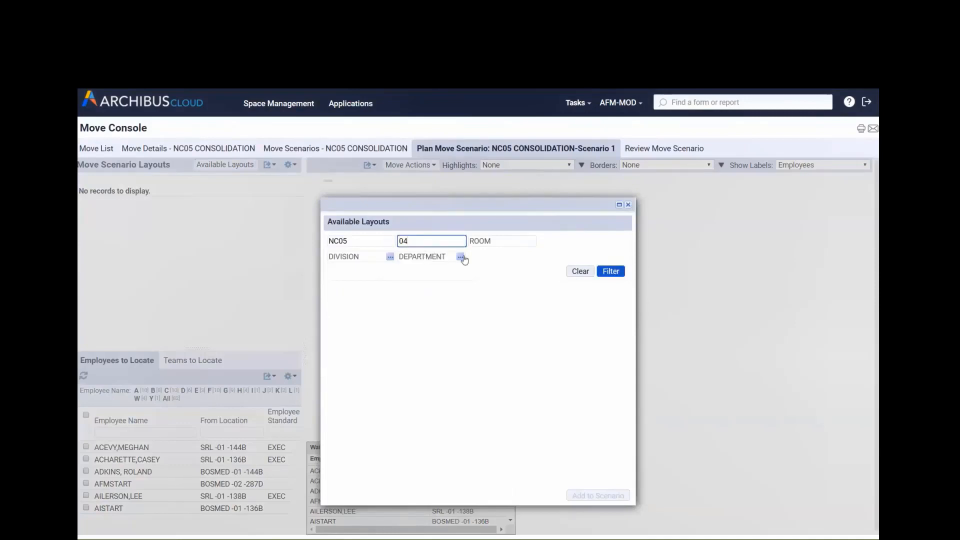
pyautogui.click(610, 273)
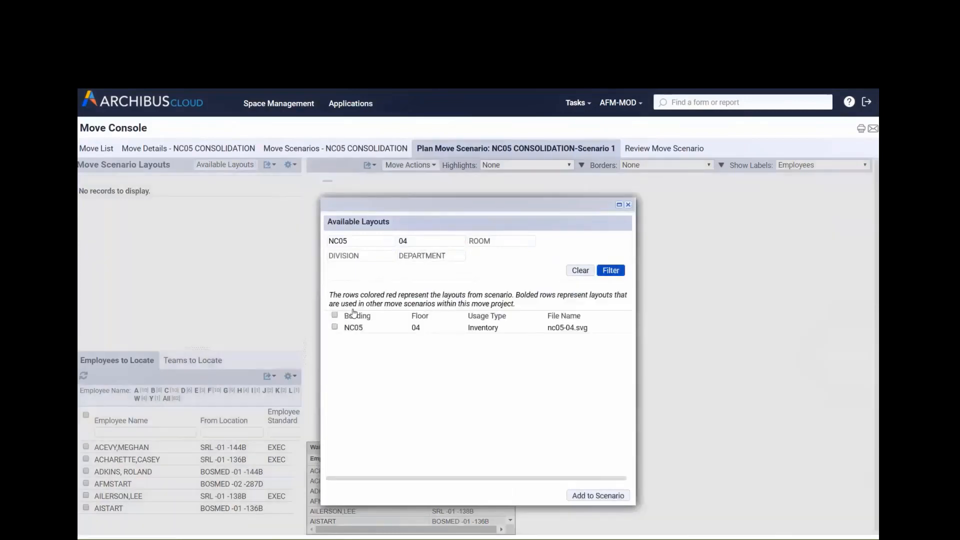
pyautogui.click(334, 326)
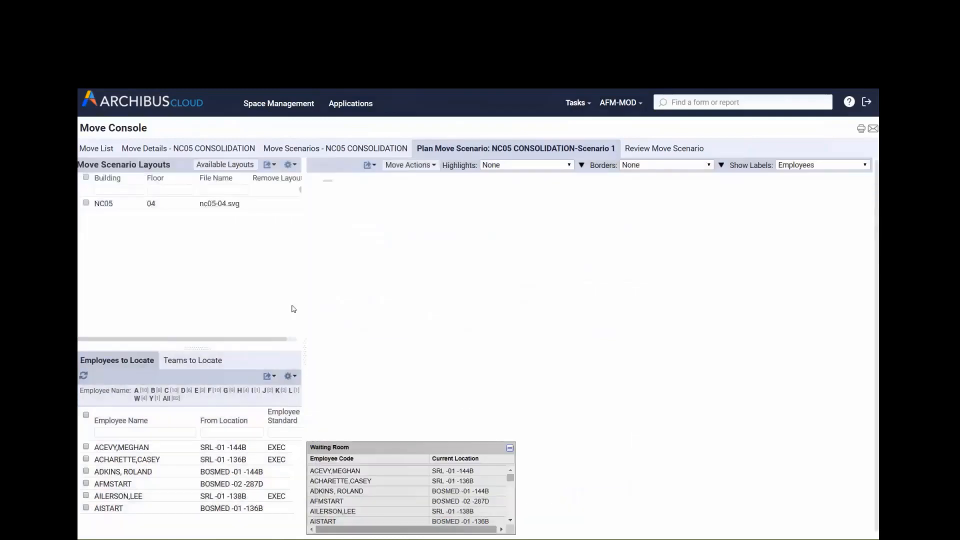
# - Display the NC05 floor 04 plan with Occupancy highlights and focus on the vacant cubicles around room 4710
pyautogui.click(86, 203)
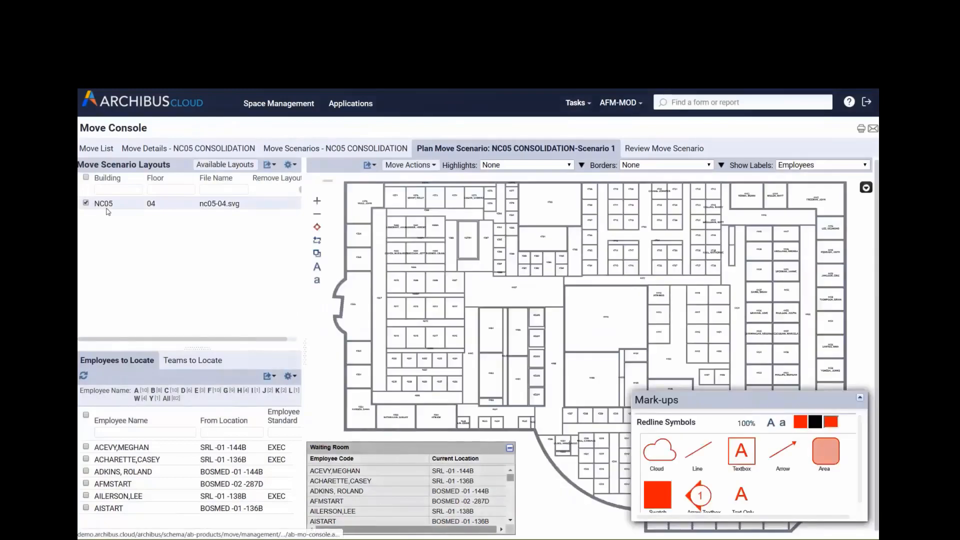
pyautogui.click(570, 165)
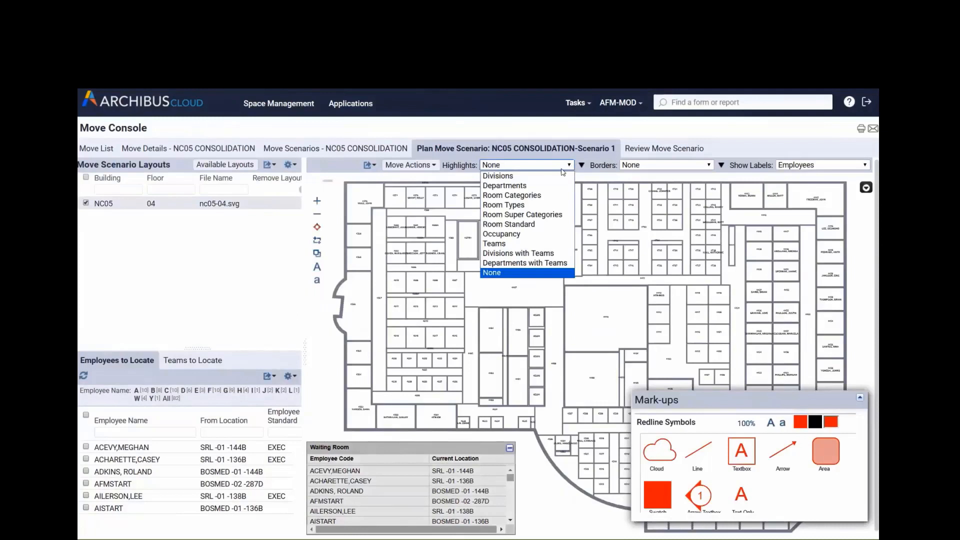
pyautogui.click(500, 234)
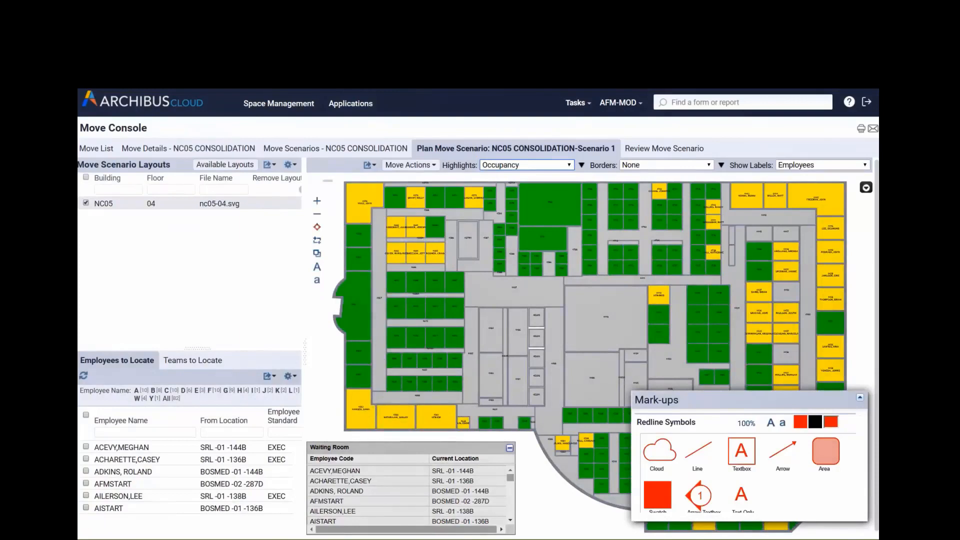
pyautogui.scroll(3, 565, 320)
pyautogui.moveTo(559, 271); pyautogui.dragTo(413, 448)
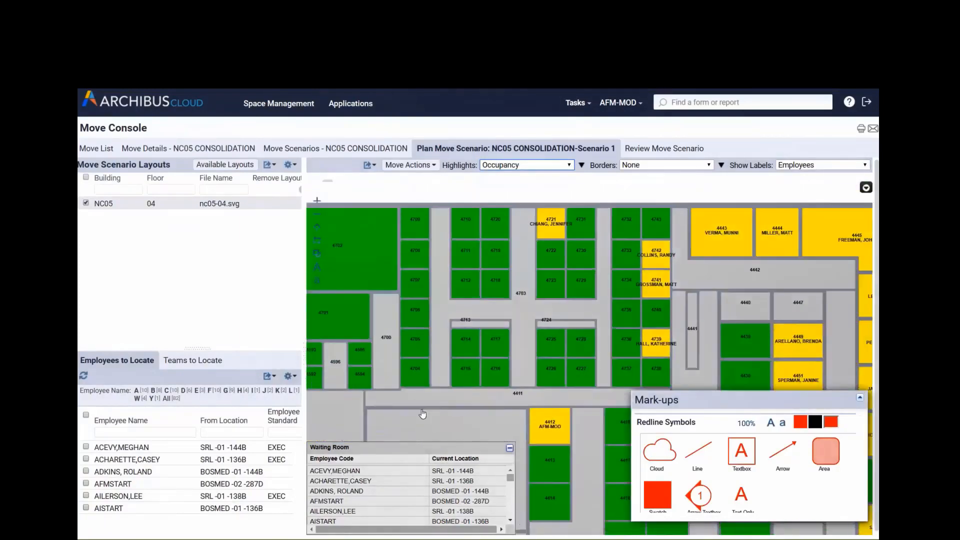
# - Assign five employees from the Waiting Room to vacant rooms 4710, 4711, 4712, 4715 and 4716 on the floor plan
pyautogui.moveTo(328, 474)
pyautogui.mouseDown()
pyautogui.moveTo(462, 277)
pyautogui.moveTo(462, 228)
pyautogui.mouseUp()
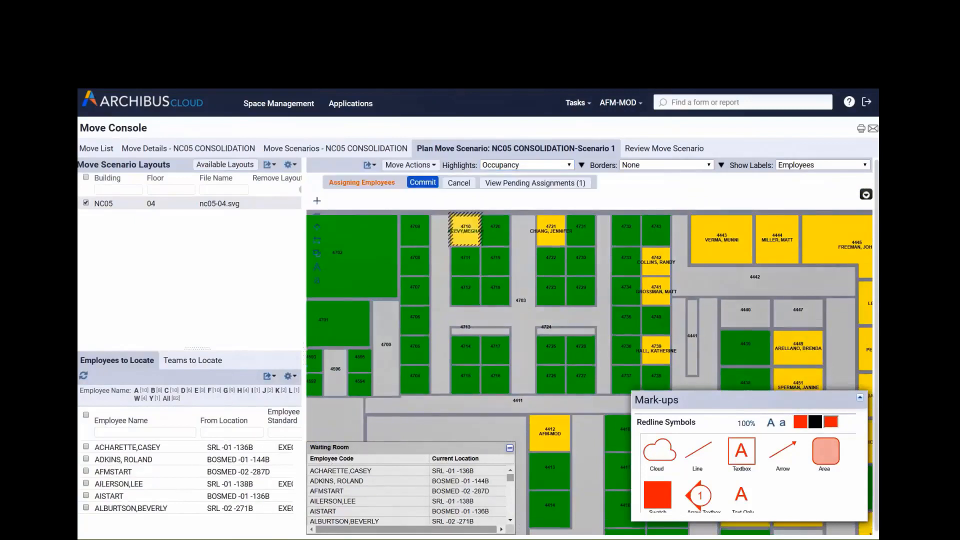
pyautogui.moveTo(334, 452); pyautogui.dragTo(460, 259)
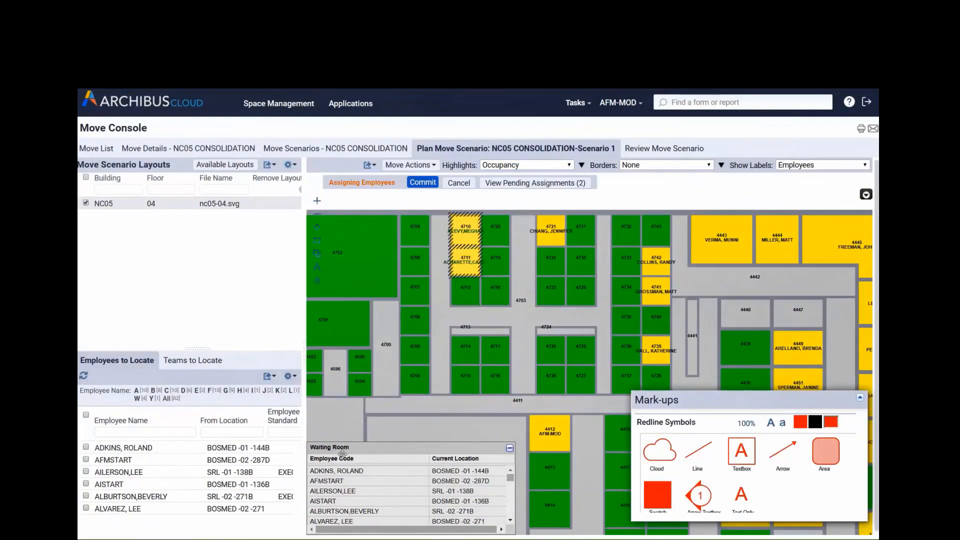
pyautogui.moveTo(327, 472)
pyautogui.mouseDown()
pyautogui.moveTo(461, 334)
pyautogui.moveTo(461, 294)
pyautogui.mouseUp()
pyautogui.moveTo(330, 514); pyautogui.dragTo(444, 383)
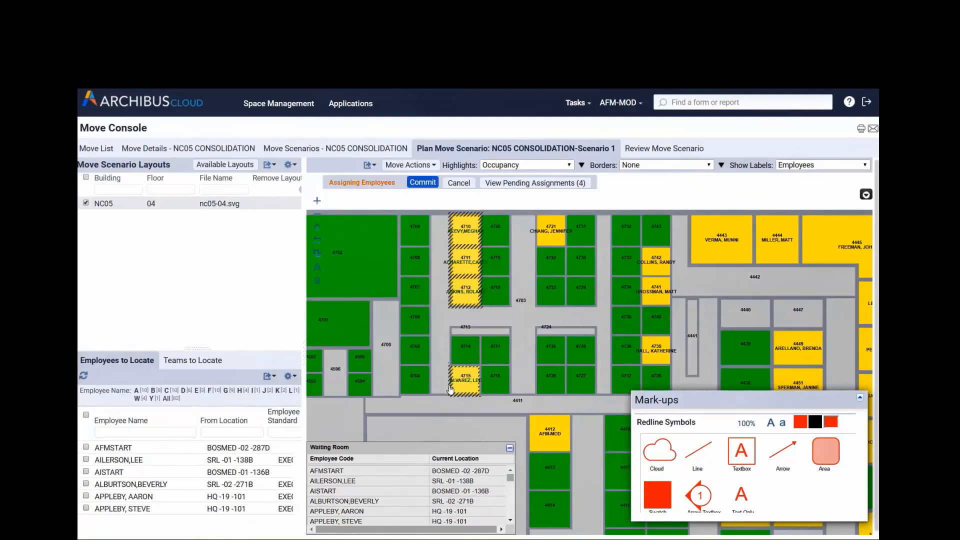
pyautogui.scroll(-5, 317, 493)
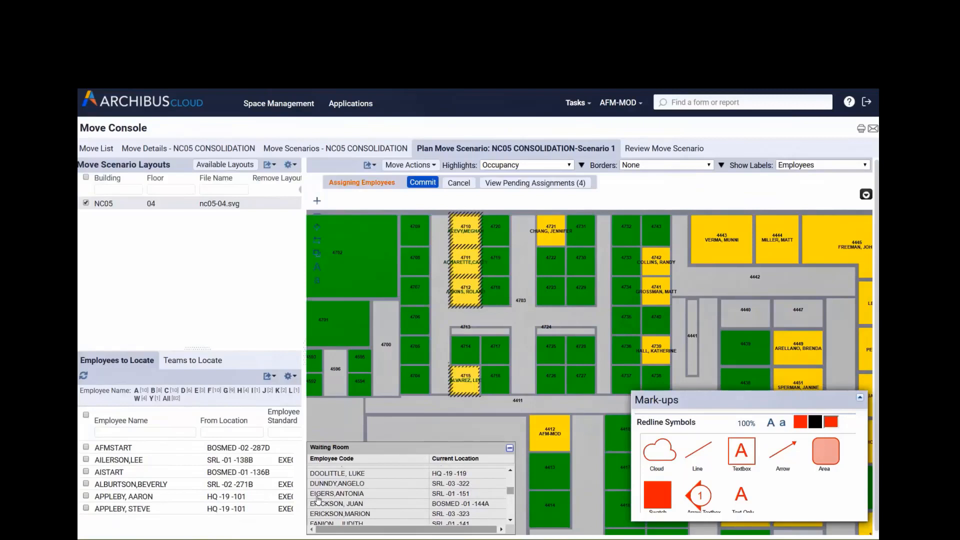
pyautogui.moveTo(481, 390); pyautogui.dragTo(483, 389)
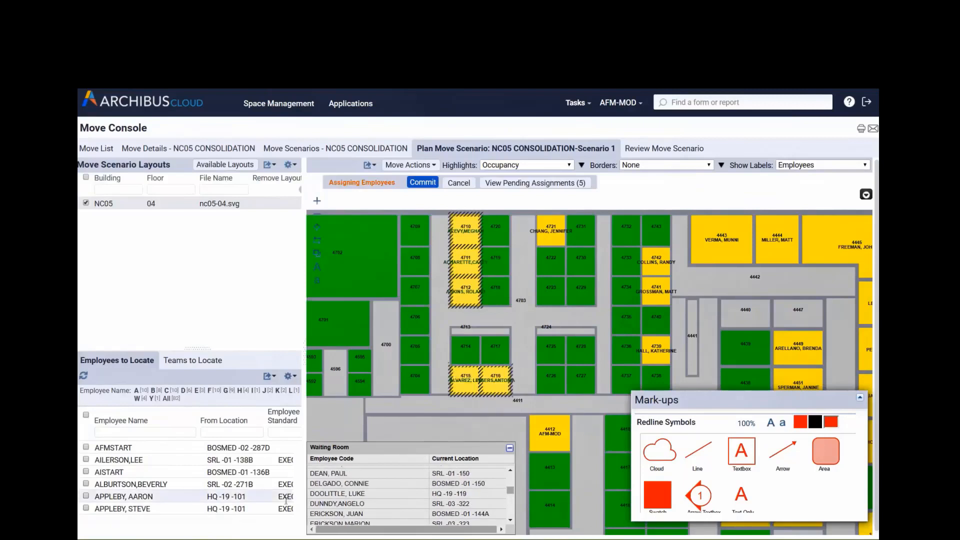
# - Assign one more employee from the Waiting Room to room 4714 and commit the pending assignments of Scenario 1
pyautogui.moveTo(322, 495); pyautogui.dragTo(465, 345)
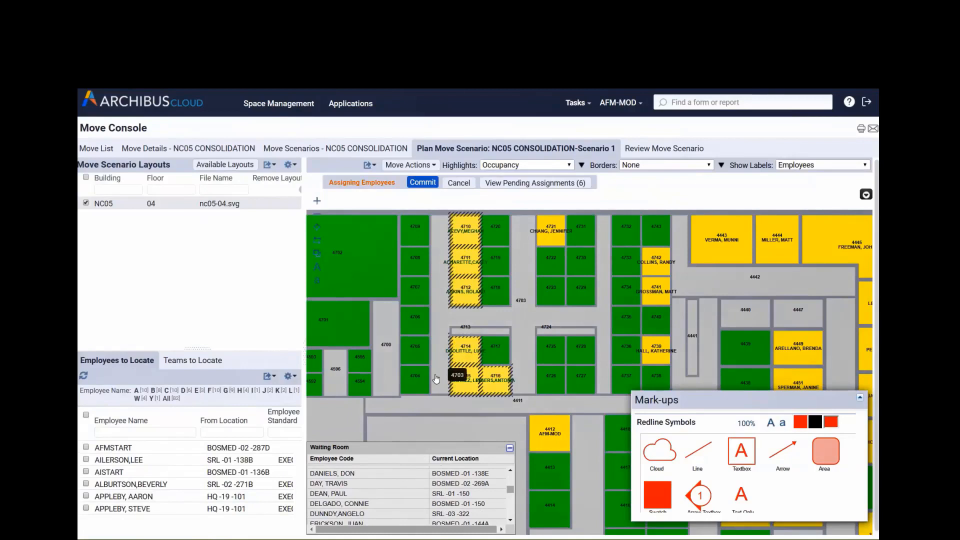
pyautogui.click(424, 184)
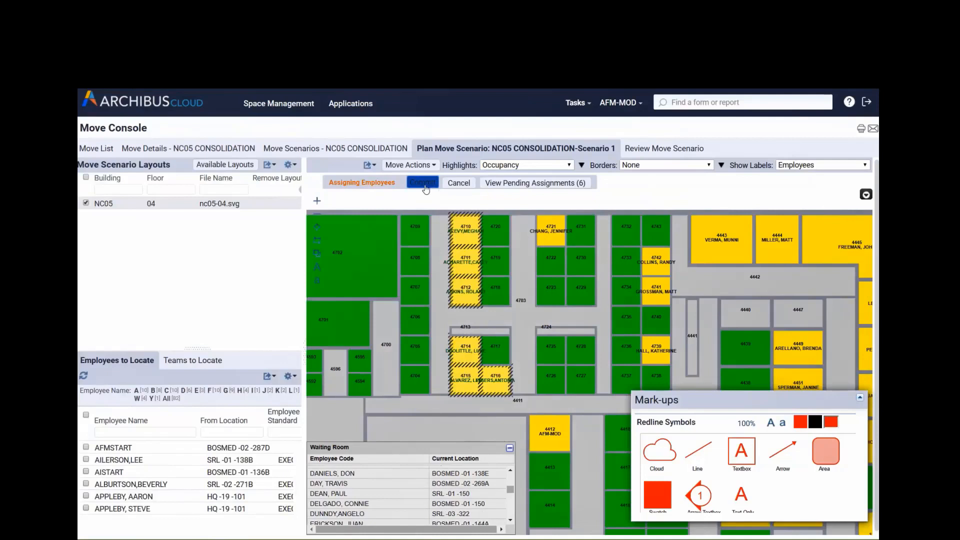
# - Create a new move scenario for NC05 CONSOLIDATION with the name and description Scenario 2
pyautogui.click(328, 150)
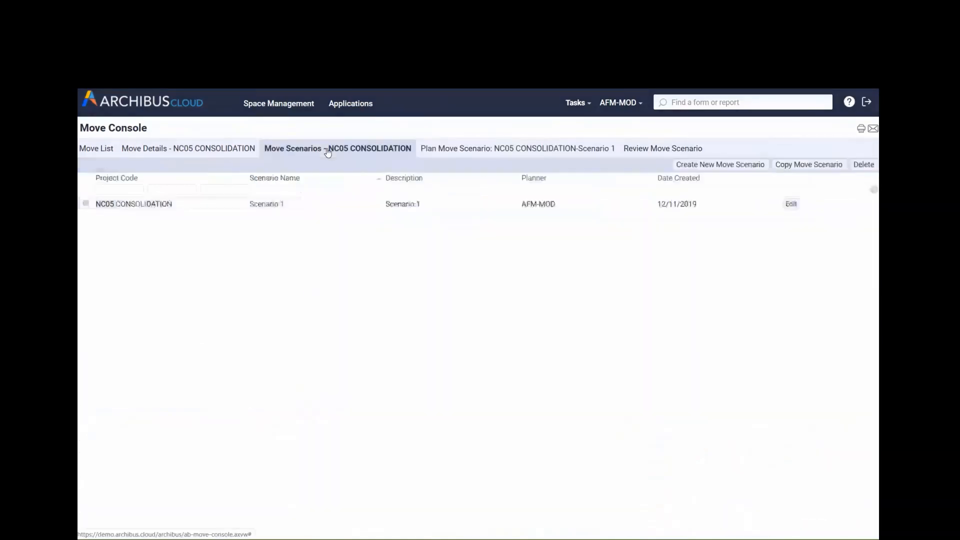
pyautogui.click(728, 164)
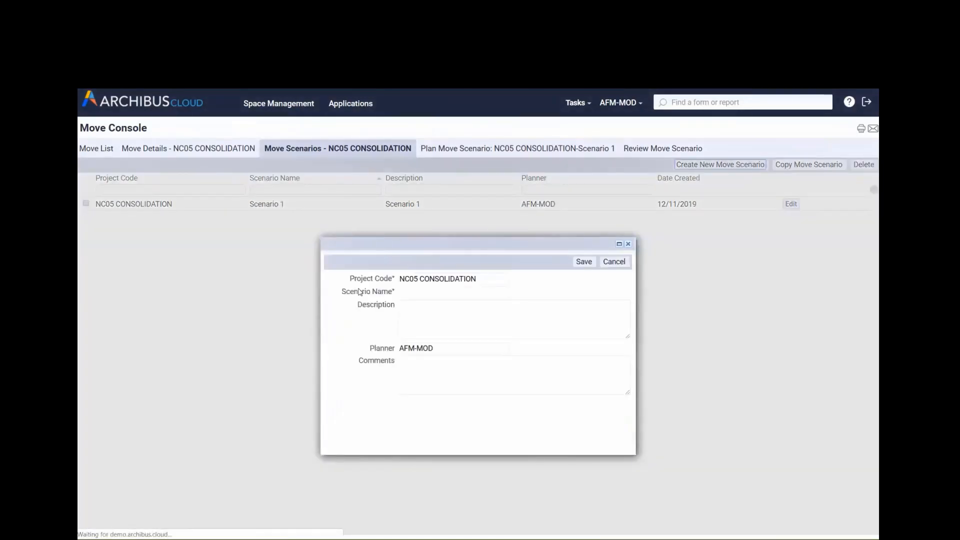
pyautogui.click(421, 294)
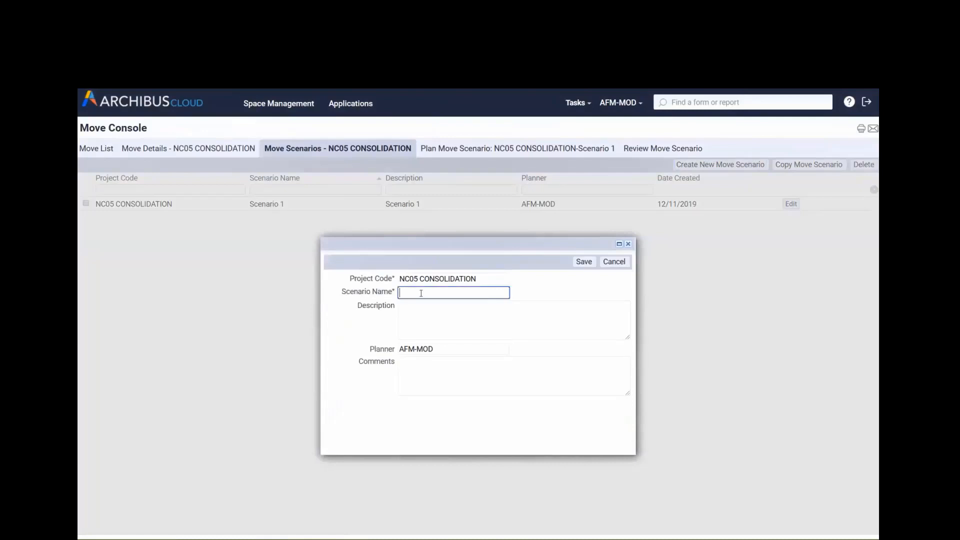
pyautogui.write('Sce')
pyautogui.write('an')
pyautogui.press('BackSpace')
pyautogui.press('BackSpace')
pyautogui.press('BackSpace')
pyautogui.write('nario 2')
pyautogui.click(419, 315)
pyautogui.write('Scena')
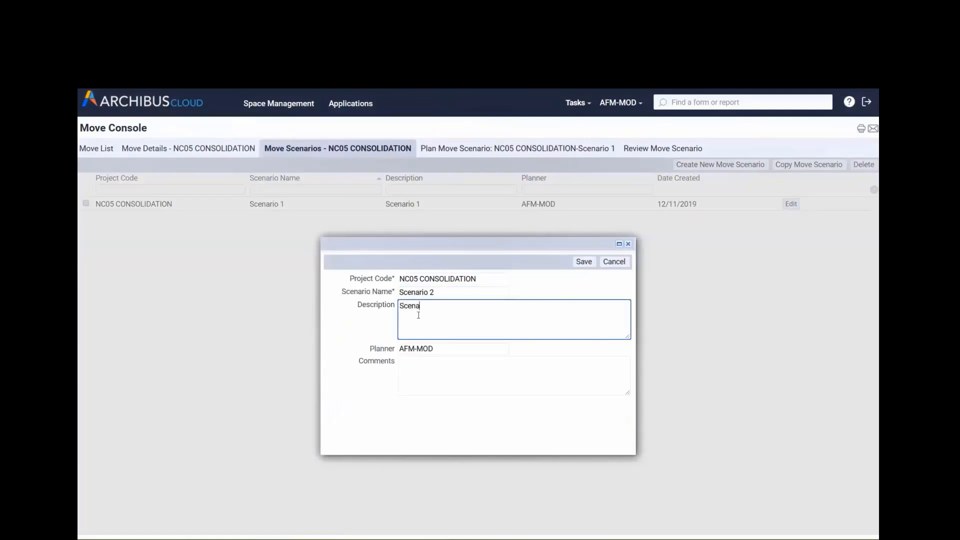
pyautogui.write('rio 2')
pyautogui.click(580, 264)
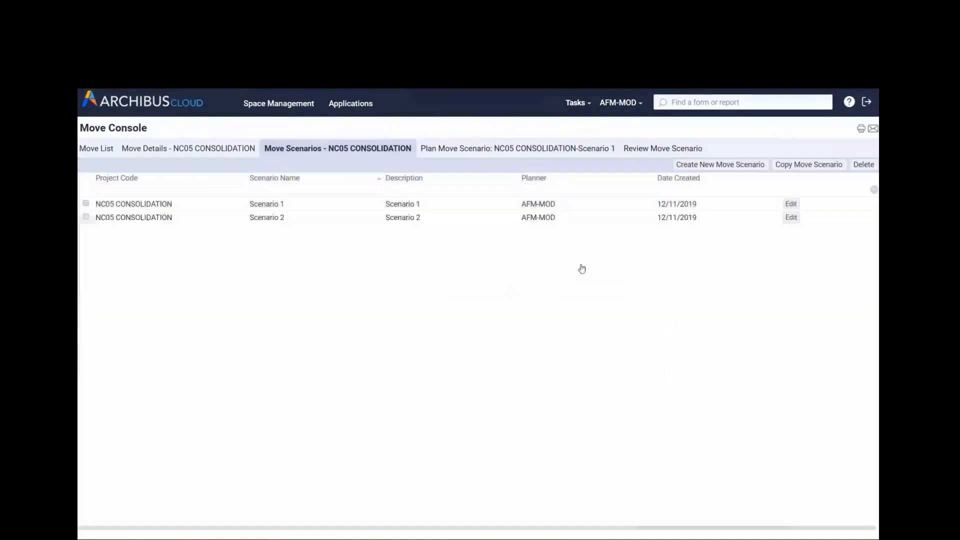
# - Open Scenario 2 and add the nc05-04.svg layout to it, filtering the available layouts by building NC05 and floor 04
pyautogui.click(140, 218)
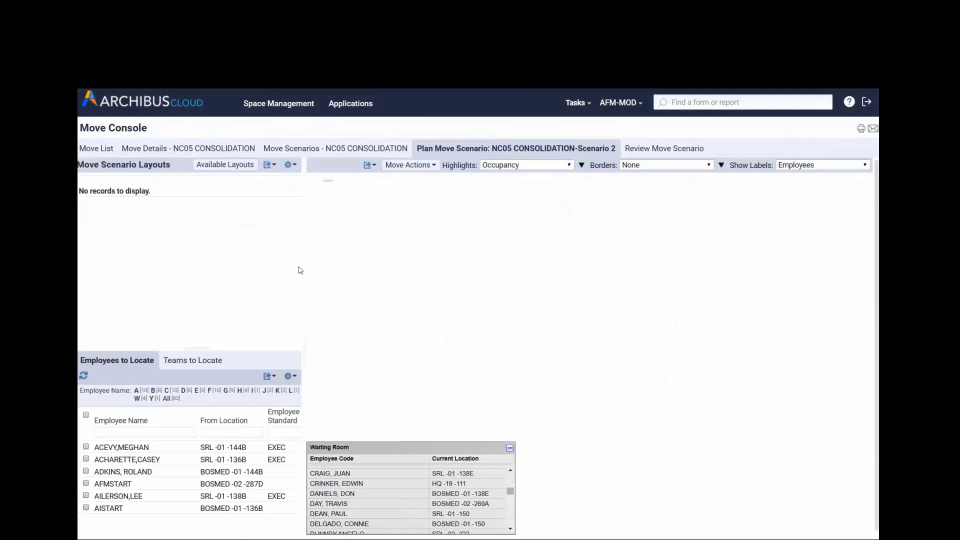
pyautogui.click(236, 165)
pyautogui.click(351, 242)
pyautogui.write('NC05')
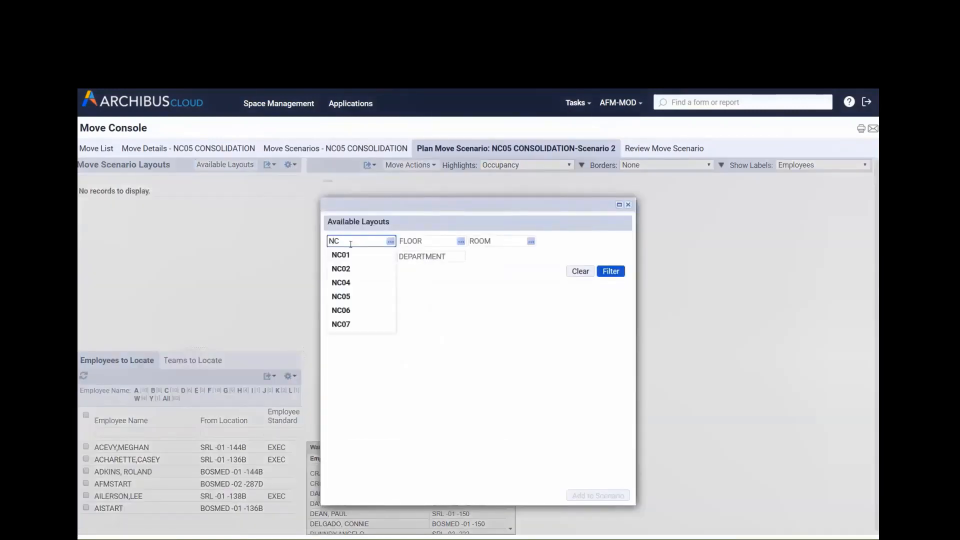
pyautogui.click(341, 255)
pyautogui.click(428, 242)
pyautogui.write('04')
pyautogui.click(423, 254)
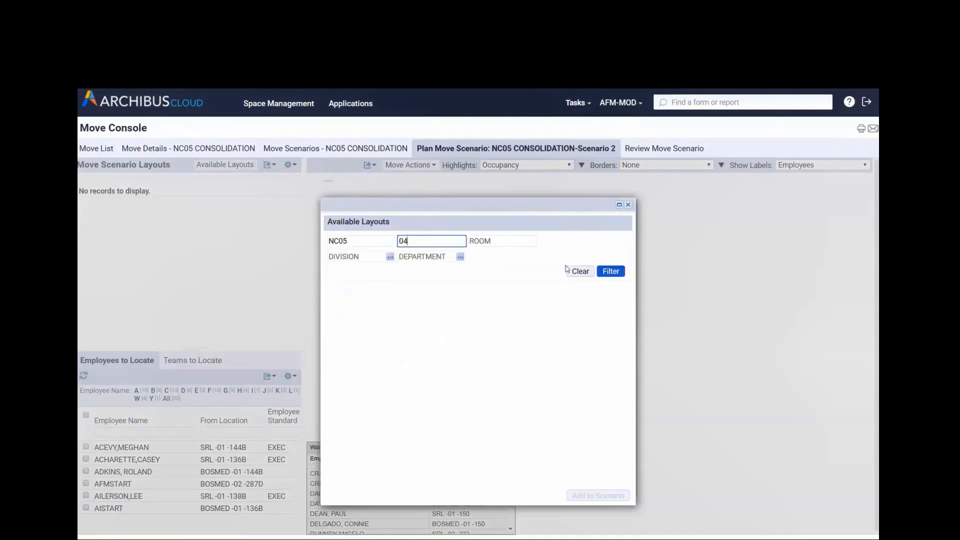
pyautogui.click(610, 271)
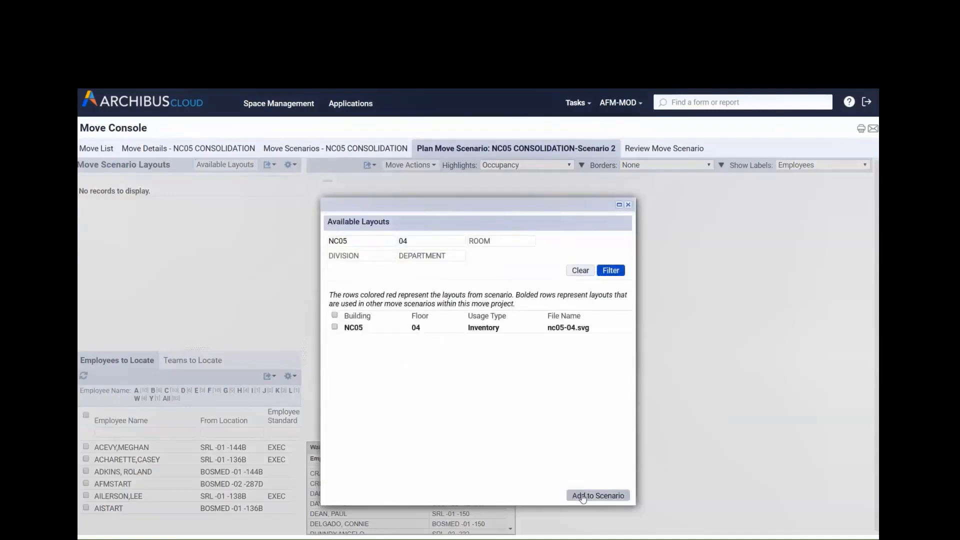
pyautogui.click(598, 495)
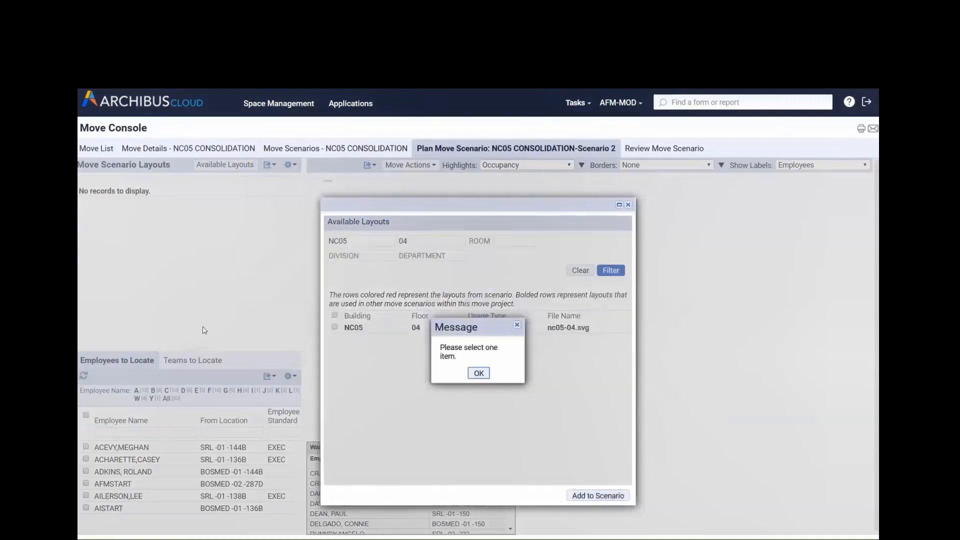
pyautogui.click(479, 373)
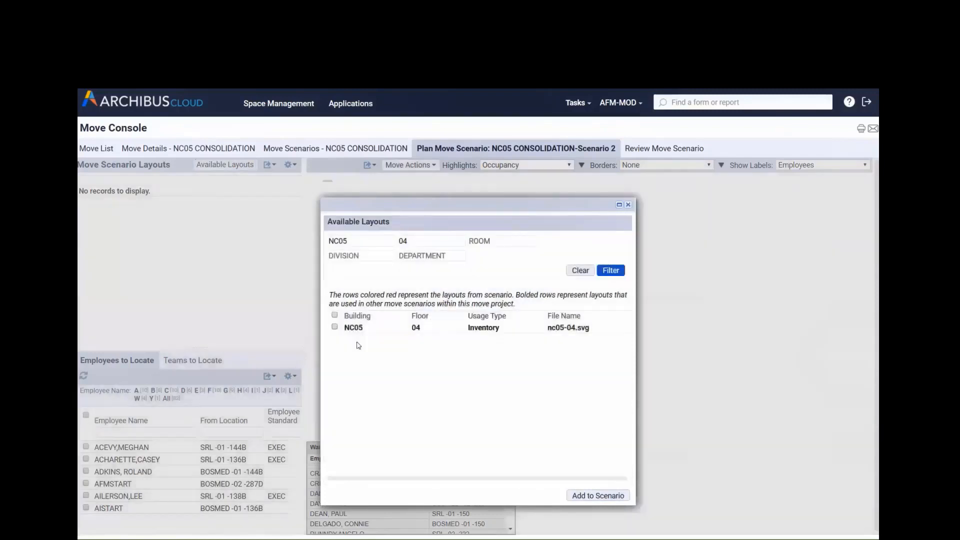
pyautogui.click(334, 327)
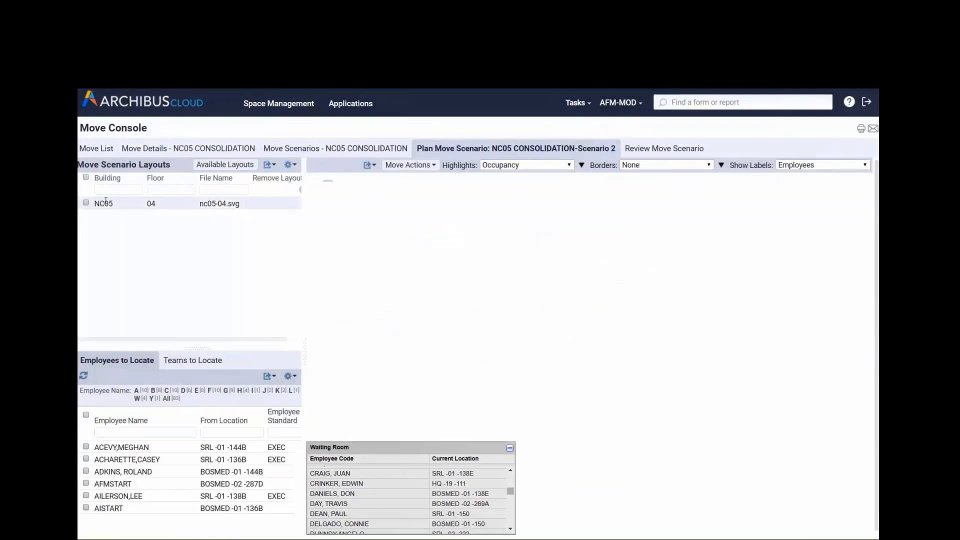
# - Display the NC05 floor 04 plan for Scenario 2 and focus on the vacant rooms around 4616 to 4619
pyautogui.click(106, 202)
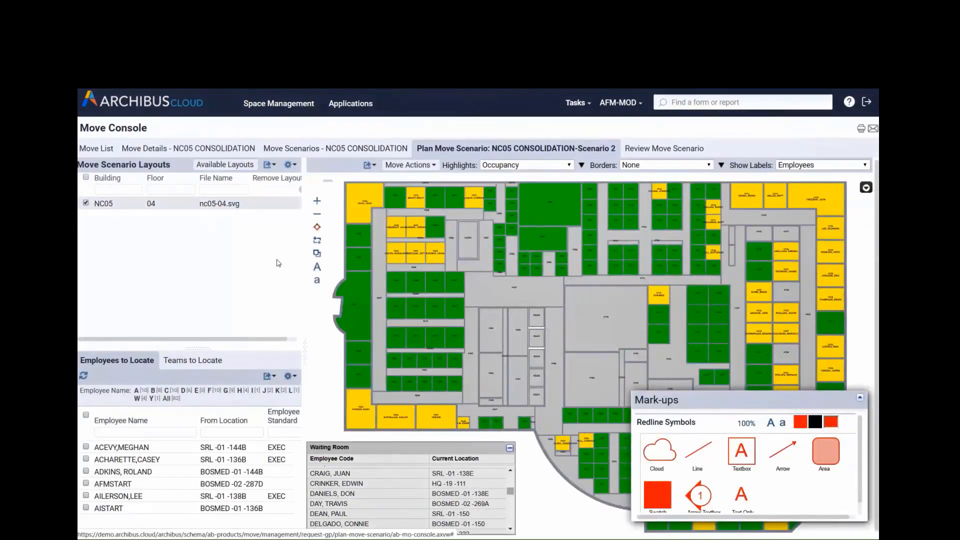
pyautogui.scroll(3, 435, 326)
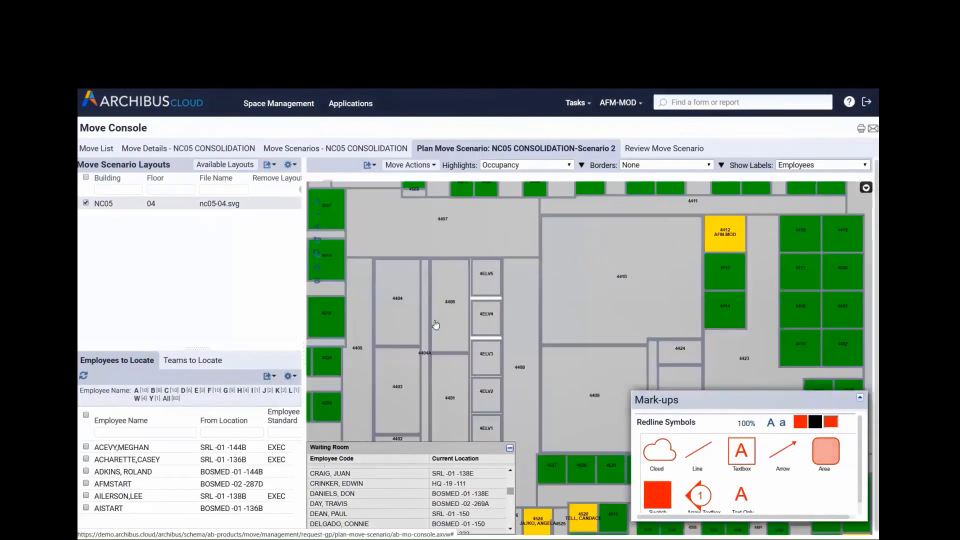
pyautogui.moveTo(395, 320); pyautogui.dragTo(699, 327)
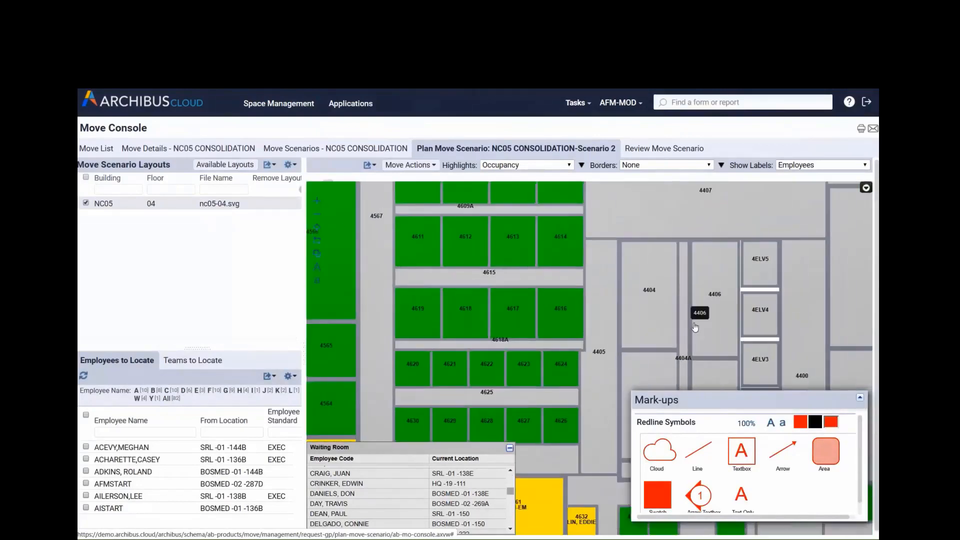
# - Assign four employees from the Waiting Room to rooms 4619, 4618, 4617 and 4616, and commit the assignments
pyautogui.scroll(5, 390, 495)
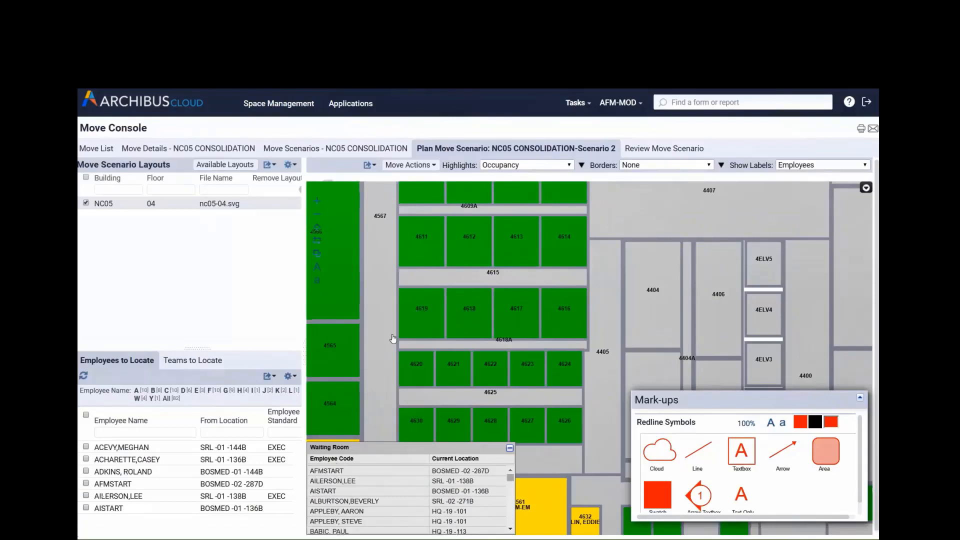
pyautogui.moveTo(393, 338); pyautogui.dragTo(418, 319)
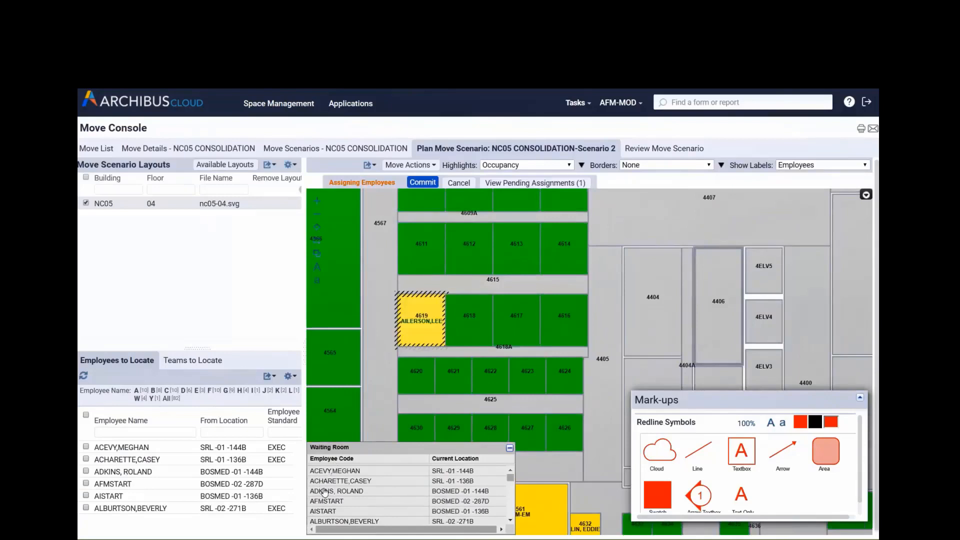
pyautogui.moveTo(323, 491); pyautogui.dragTo(454, 313)
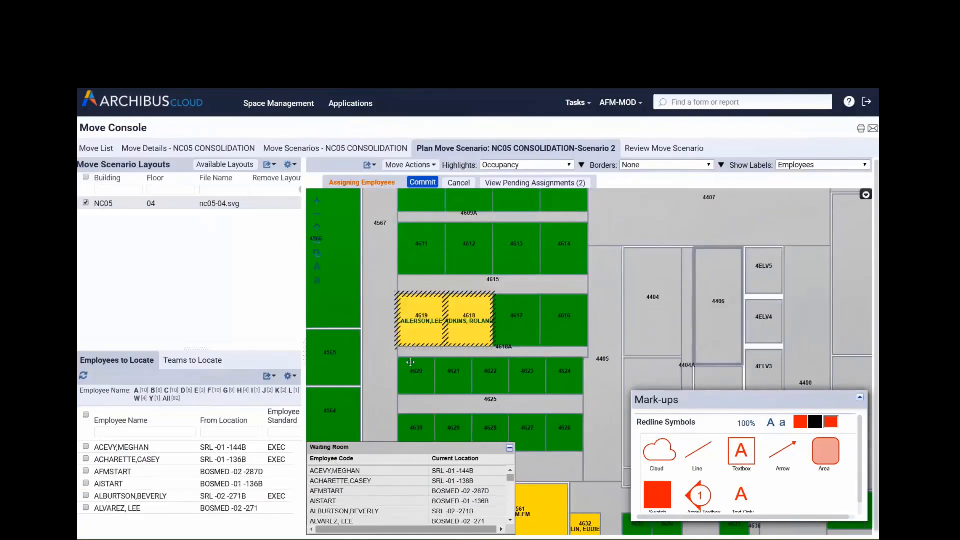
pyautogui.moveTo(331, 481)
pyautogui.mouseDown()
pyautogui.moveTo(436, 381)
pyautogui.moveTo(475, 324)
pyautogui.moveTo(505, 322)
pyautogui.mouseUp()
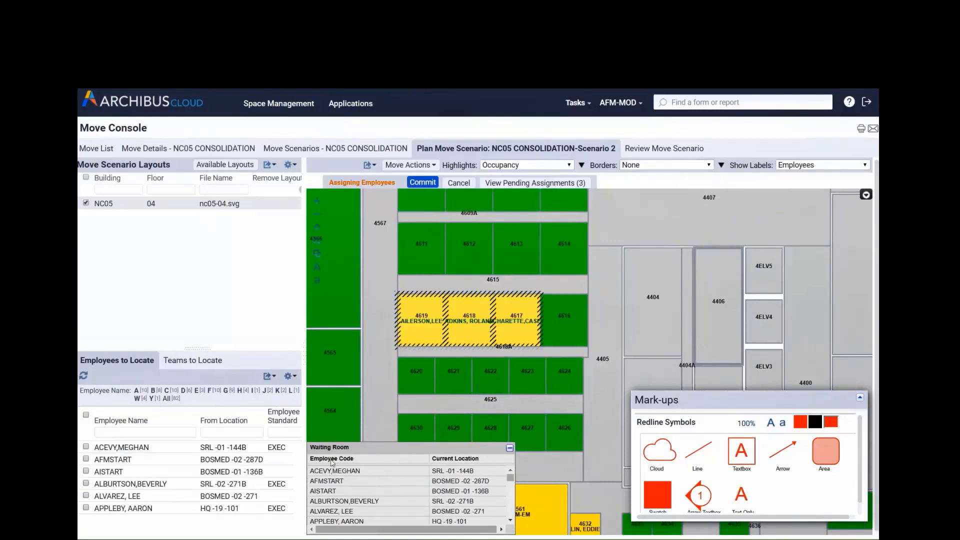
pyautogui.moveTo(326, 471); pyautogui.dragTo(551, 322)
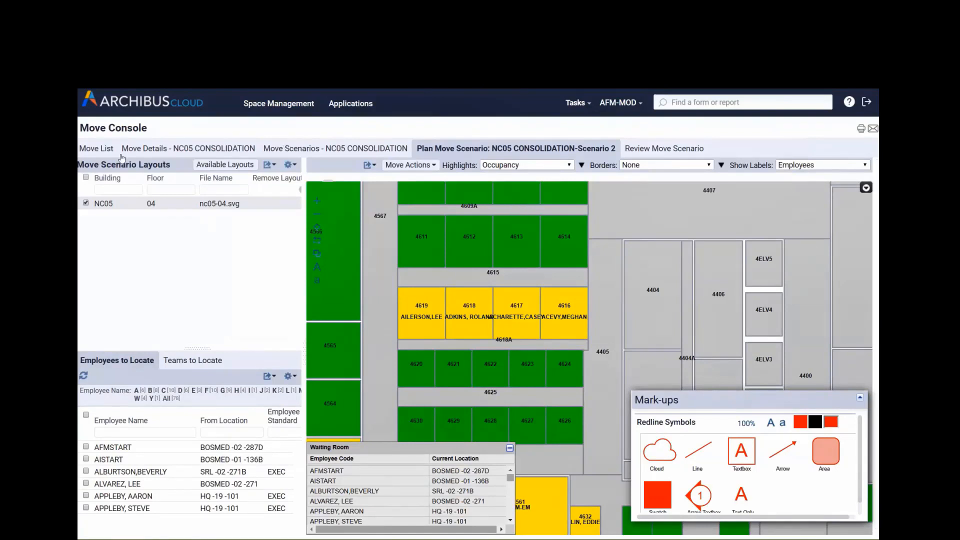
# - Return to the move list and auto-approve the requested NC05 CONSOLIDATION group move
pyautogui.click(91, 149)
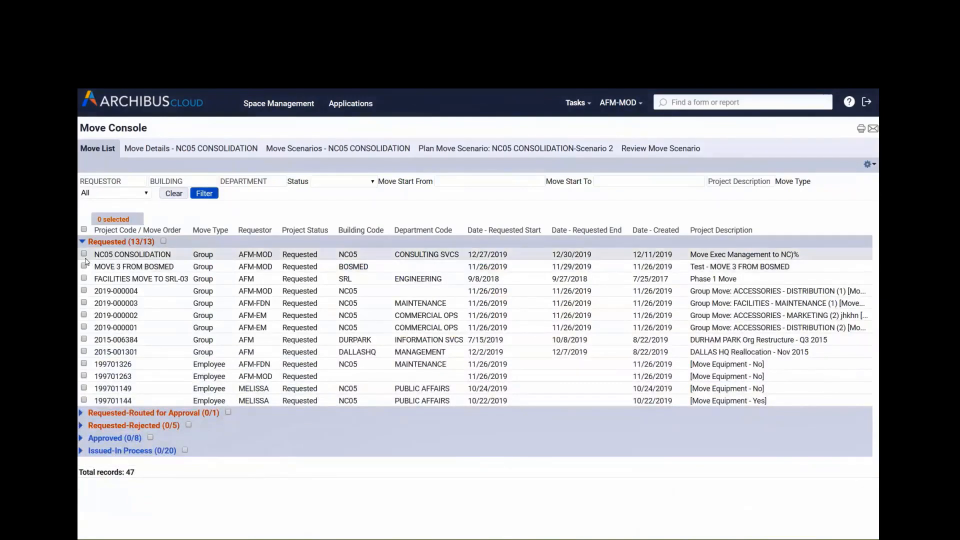
pyautogui.click(84, 254)
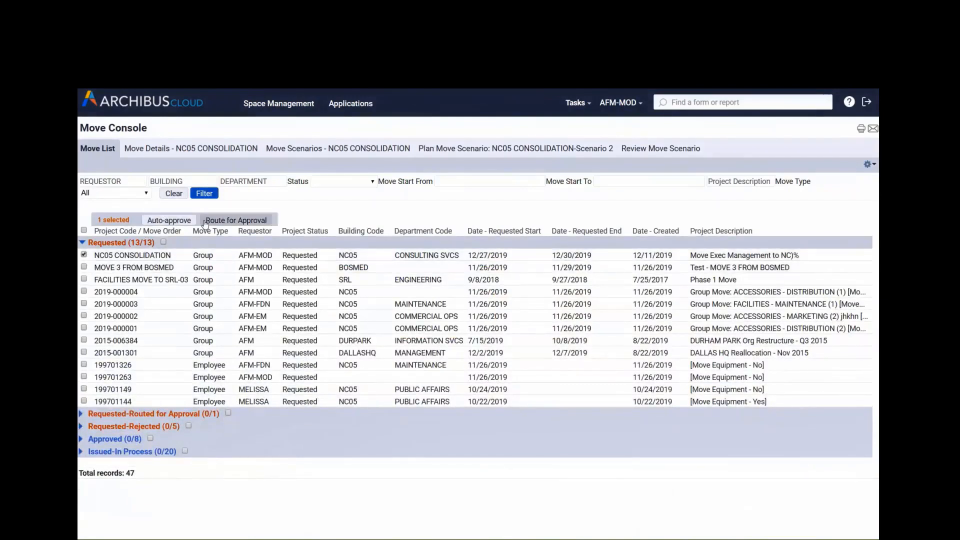
pyautogui.click(165, 221)
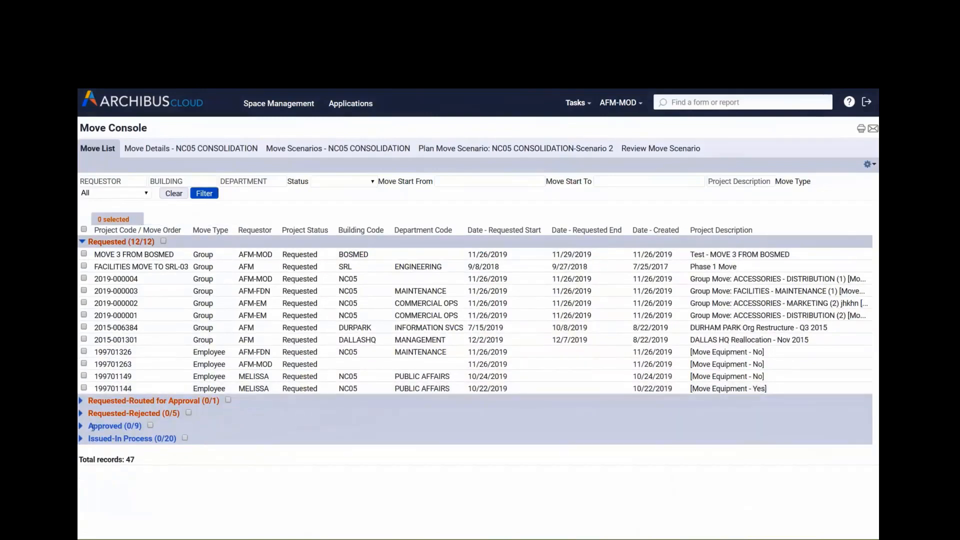
# - Expand the Approved moves and issue the NC05 CONSOLIDATION group move
pyautogui.click(81, 427)
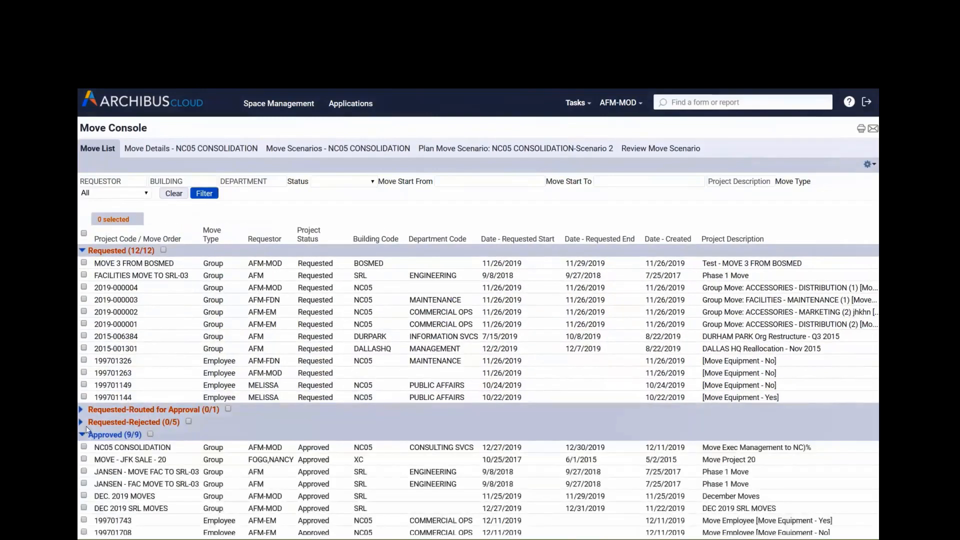
pyautogui.scroll(-1, 88, 429)
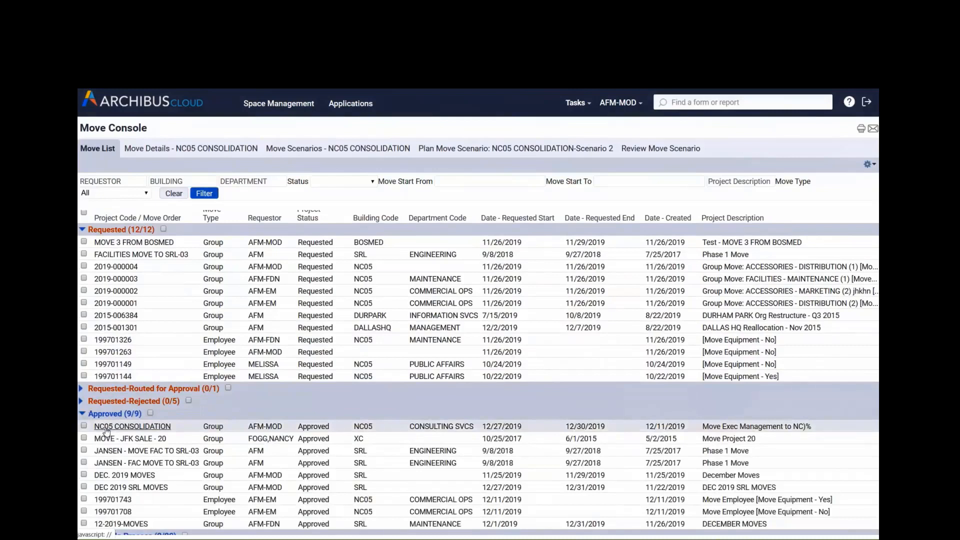
pyautogui.click(83, 425)
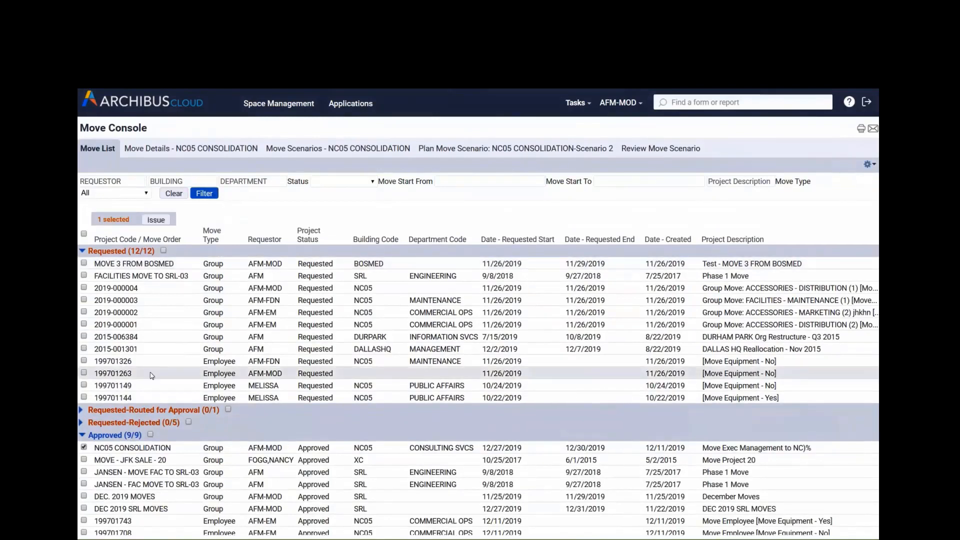
pyautogui.click(161, 222)
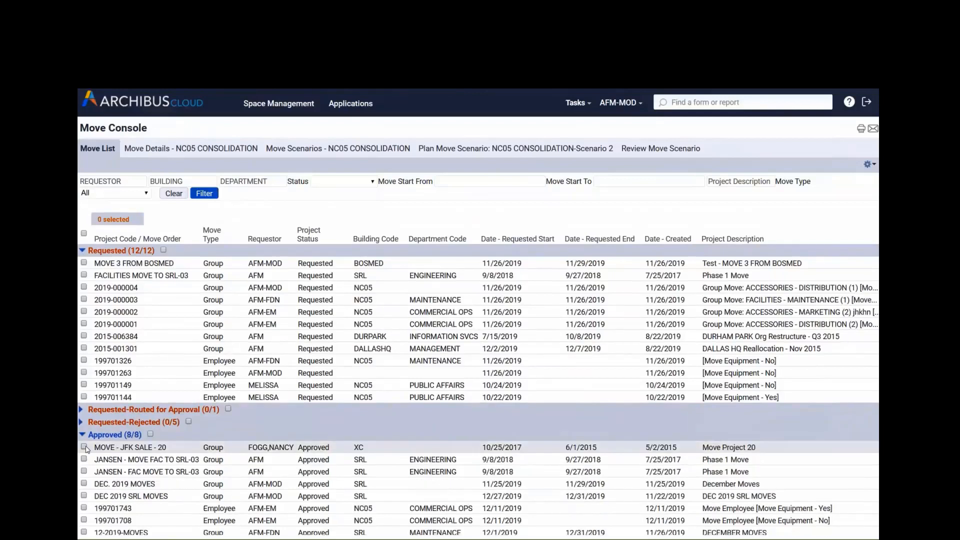
# - Expand the Issued-In Process moves and open the details of the NC05 CONSOLIDATION move
pyautogui.scroll(-1, 85, 448)
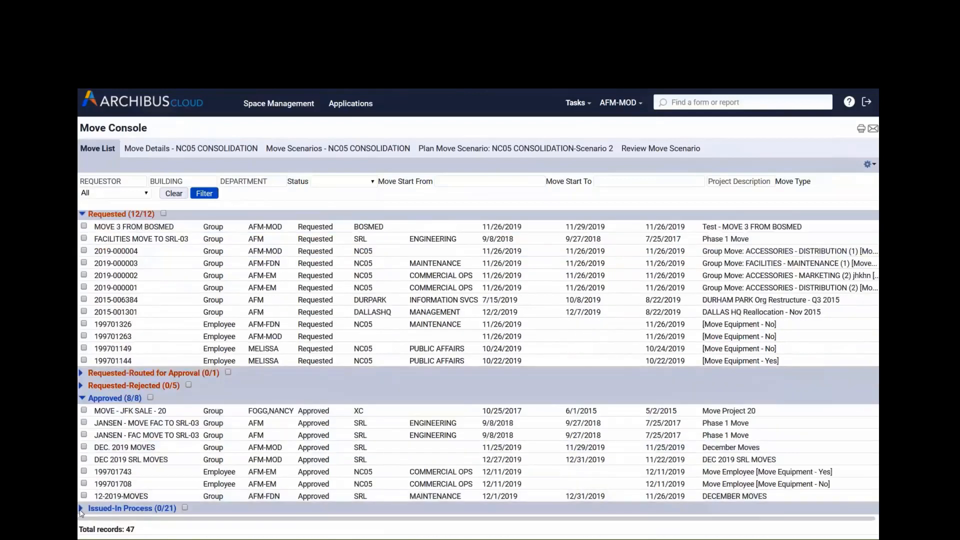
pyautogui.scroll(1, 83, 510)
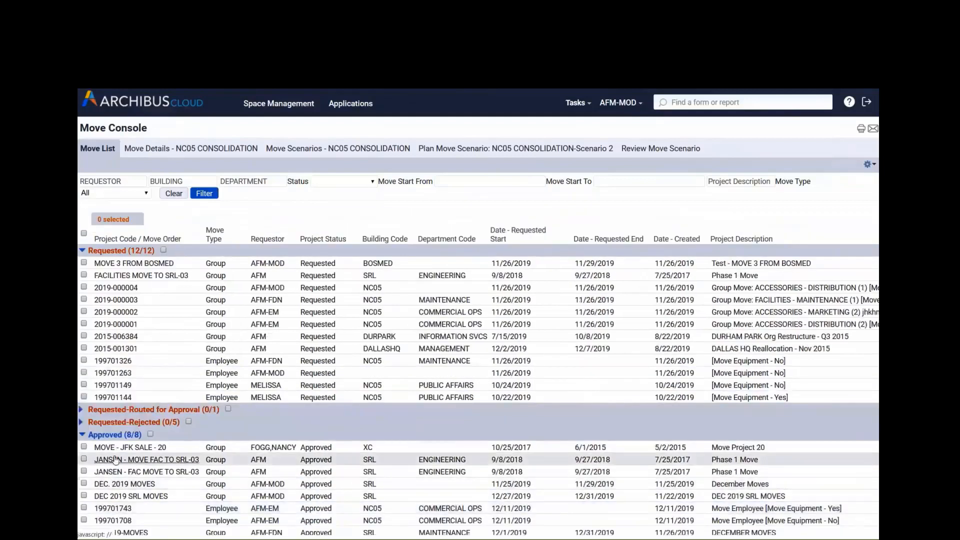
pyautogui.scroll(-2, 115, 460)
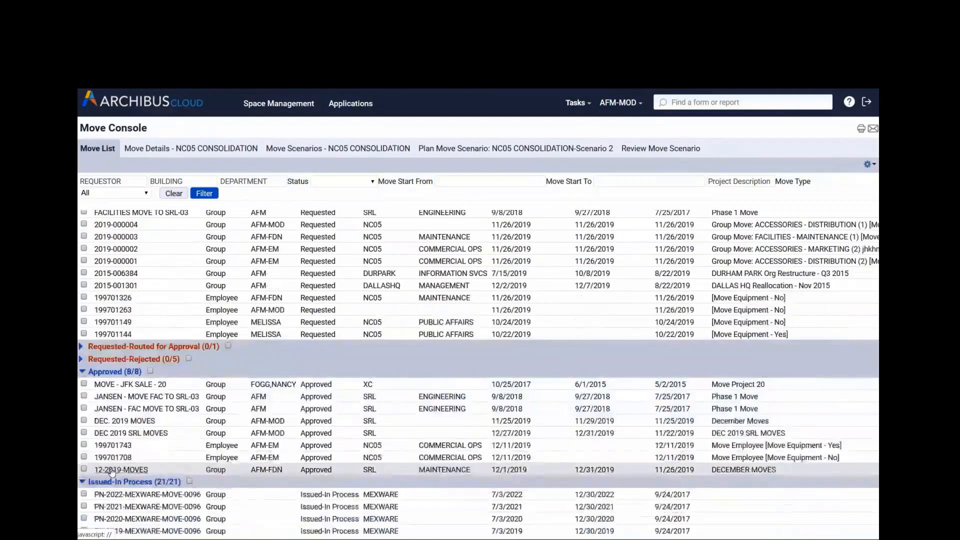
pyautogui.scroll(-7, 111, 471)
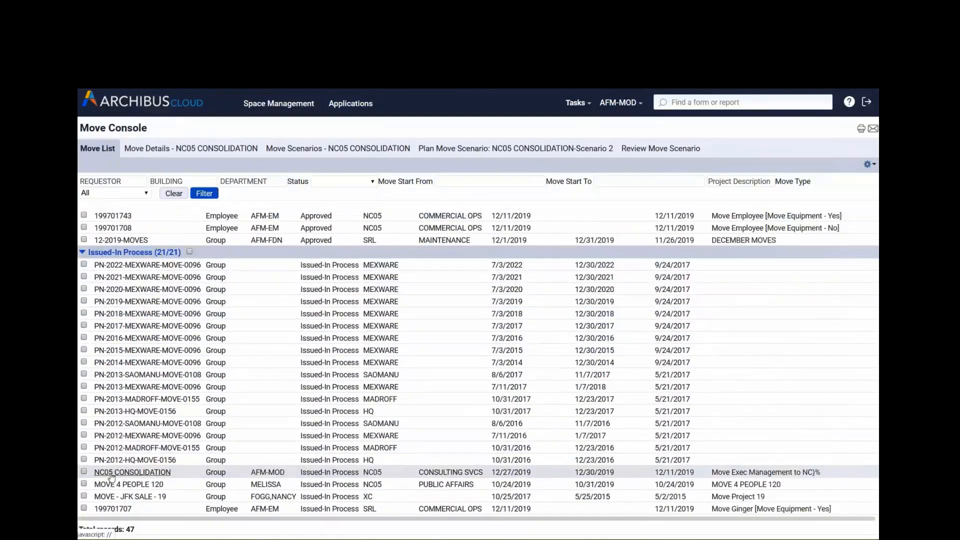
pyautogui.click(112, 473)
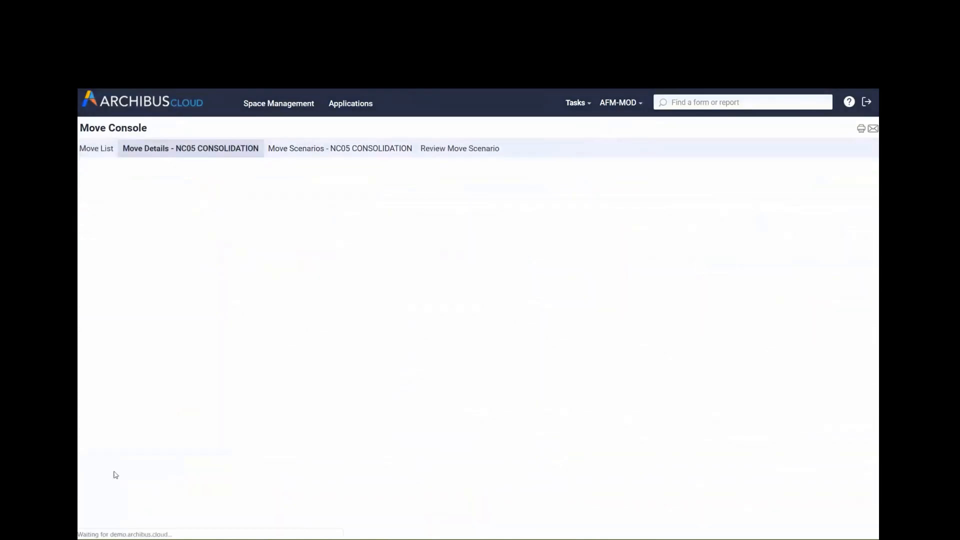